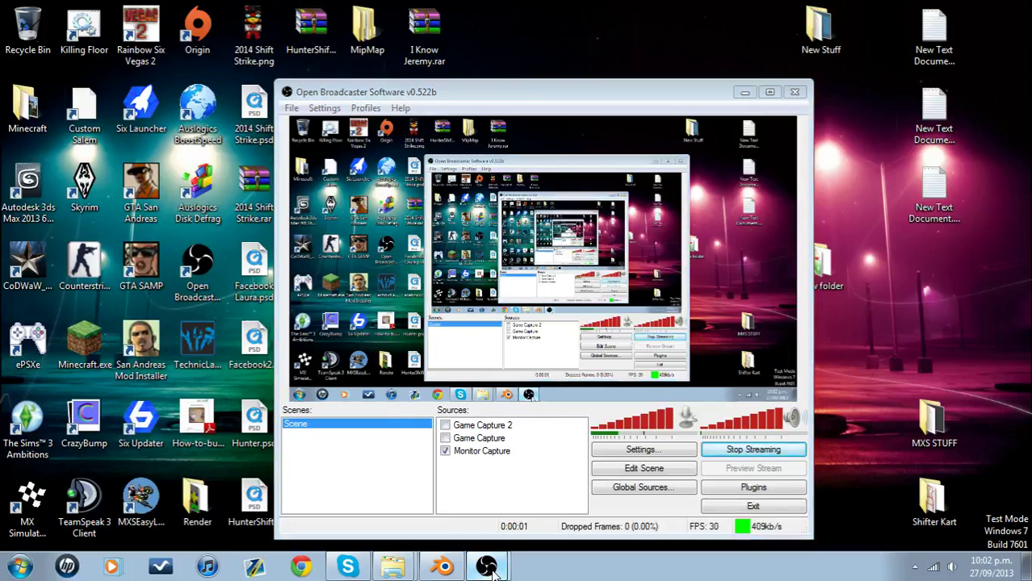
- Switch from OBS to the Blender window showing the podium scene
{"action": "left_click", "coordinate": [442, 566]}
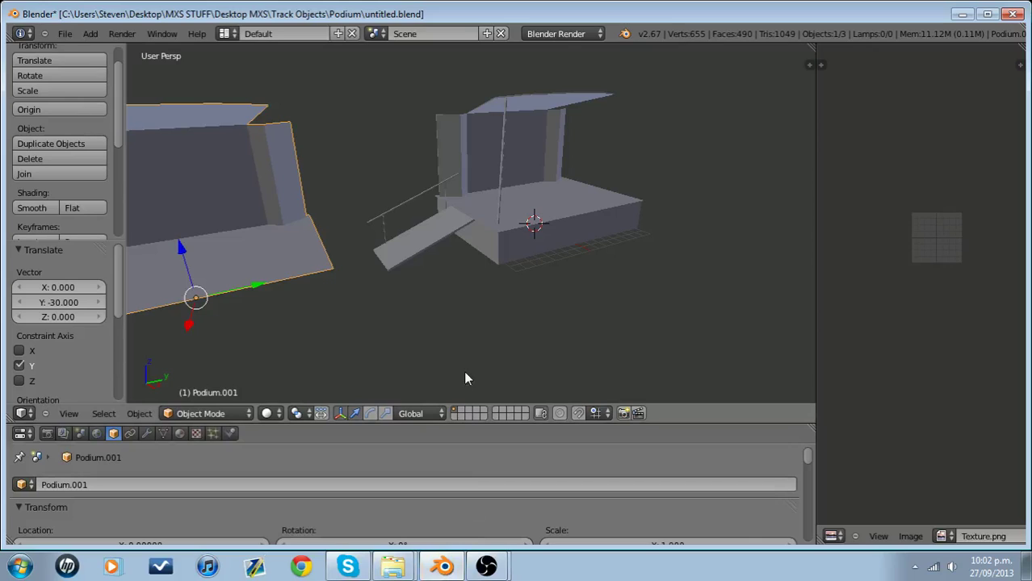
- Zoom in and select the original Podium object with the ramp and handrail
{"action": "scroll", "coordinate": [472, 287], "scroll_direction": "up", "scroll_amount": 2}
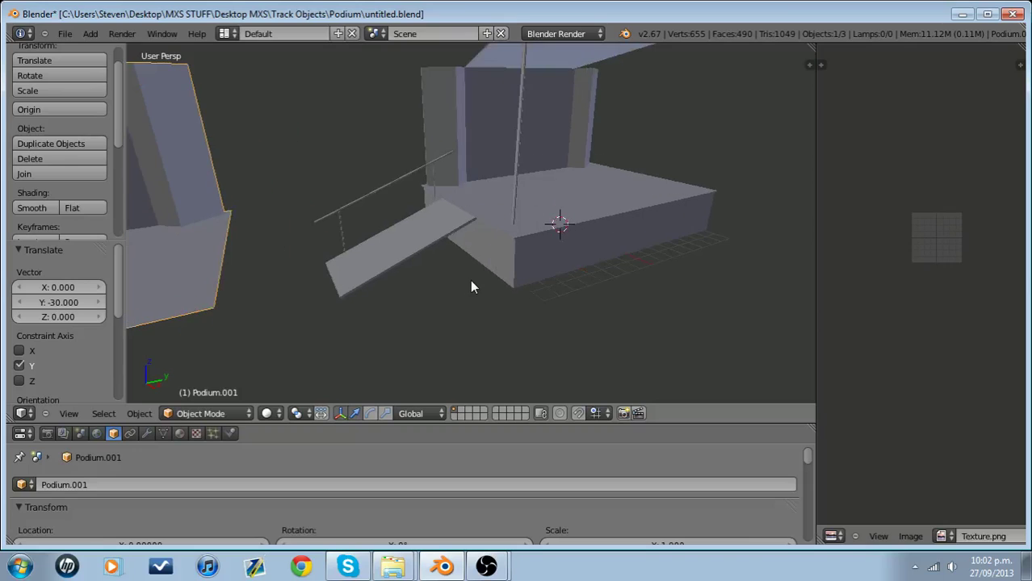
{"action": "right_click", "coordinate": [537, 226]}
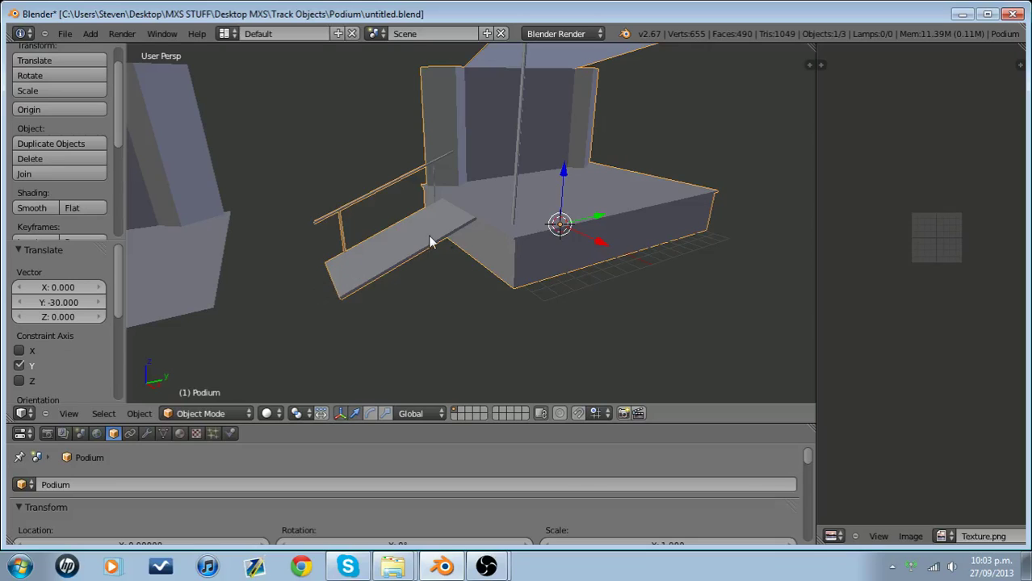
{"action": "scroll", "coordinate": [430, 240], "scroll_direction": "up", "scroll_amount": 5}
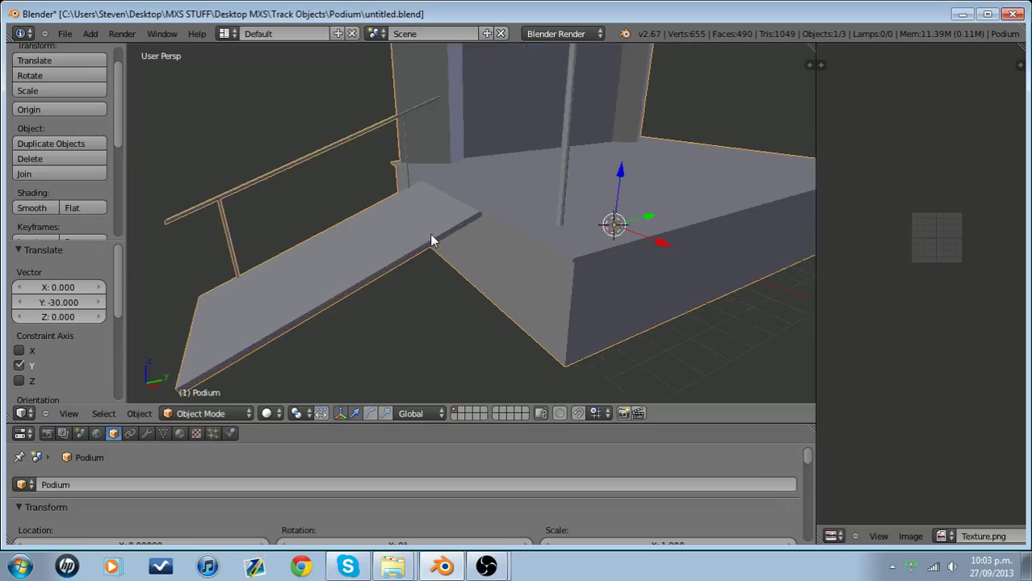
{"action": "scroll", "coordinate": [416, 252], "scroll_direction": "up", "scroll_amount": 1}
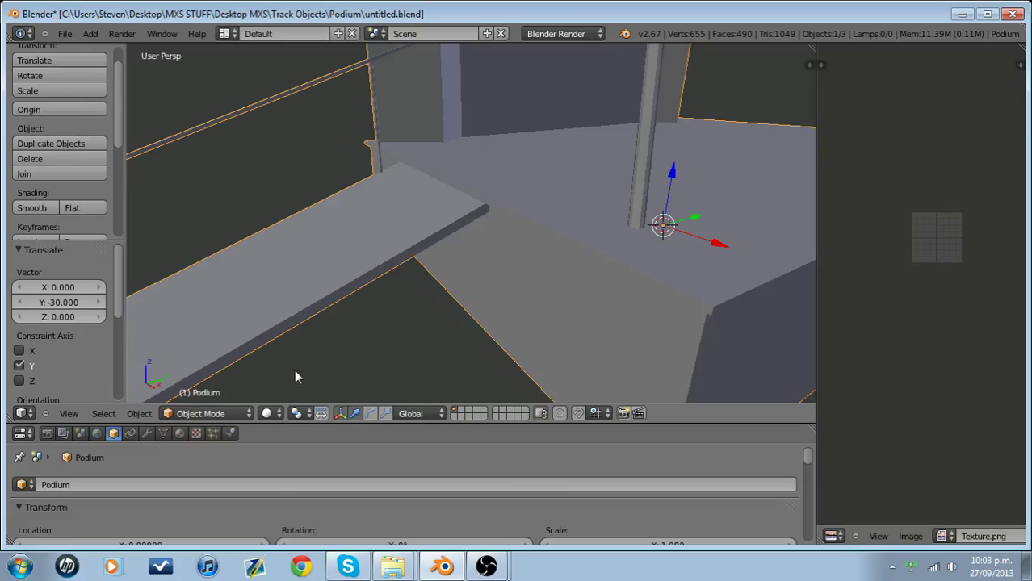
{"action": "middle_click_drag", "start_coordinate": [289, 236], "coordinate": [361, 255]}
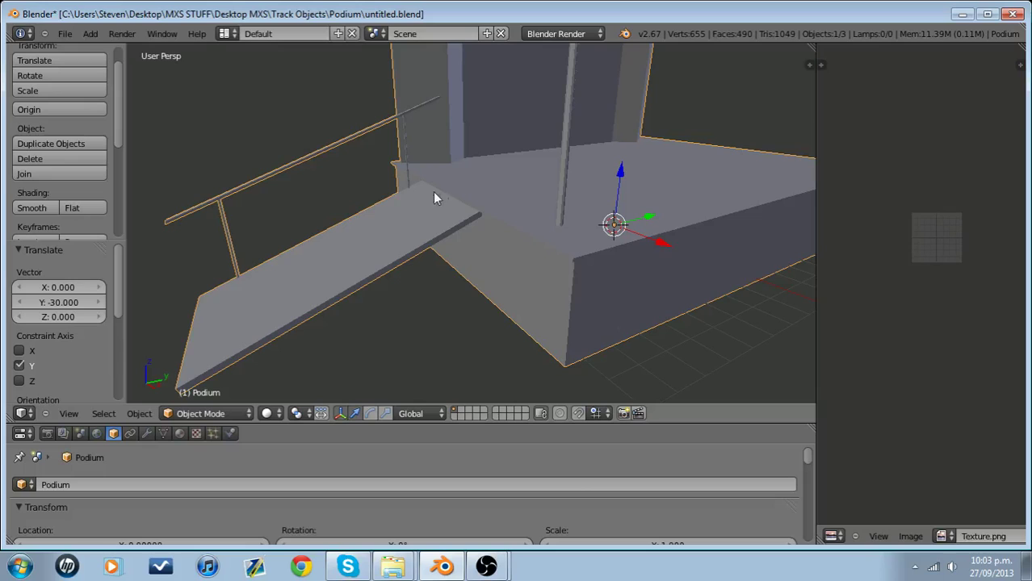
{"action": "scroll", "coordinate": [400, 218], "scroll_direction": "down", "scroll_amount": 8}
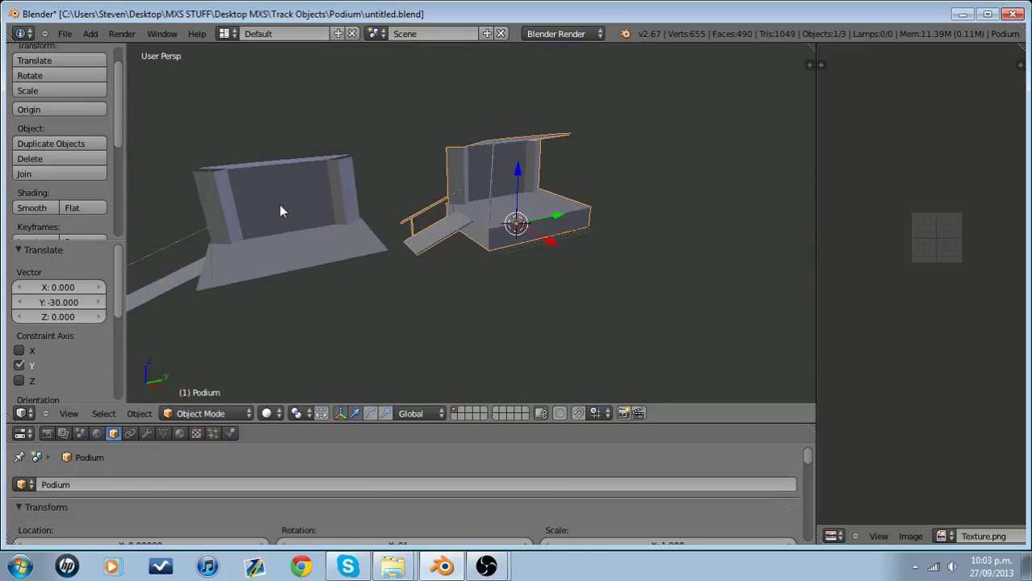
{"action": "scroll", "coordinate": [278, 204], "scroll_direction": "up", "scroll_amount": 4}
{"action": "scroll", "coordinate": [342, 212], "scroll_direction": "up", "scroll_amount": 2}
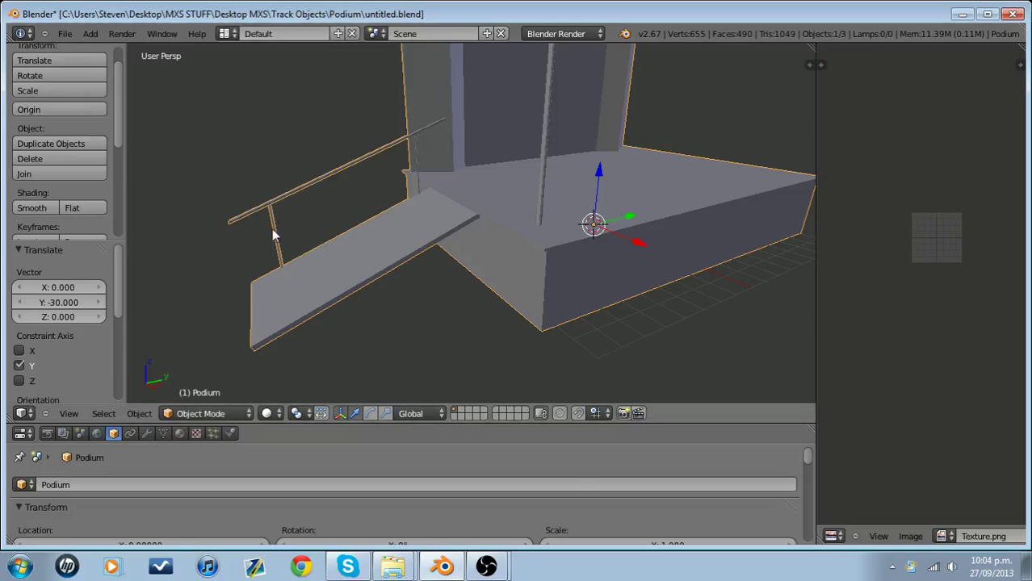
{"action": "middle_click_drag", "start_coordinate": [406, 275], "coordinate": [384, 262]}
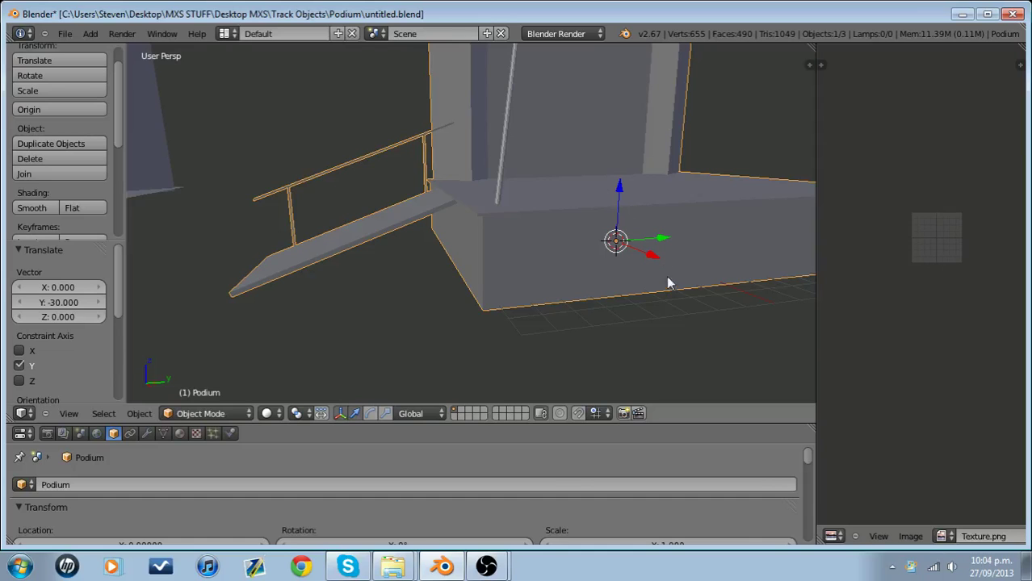
{"action": "middle_click_drag", "start_coordinate": [560, 253], "coordinate": [613, 246]}
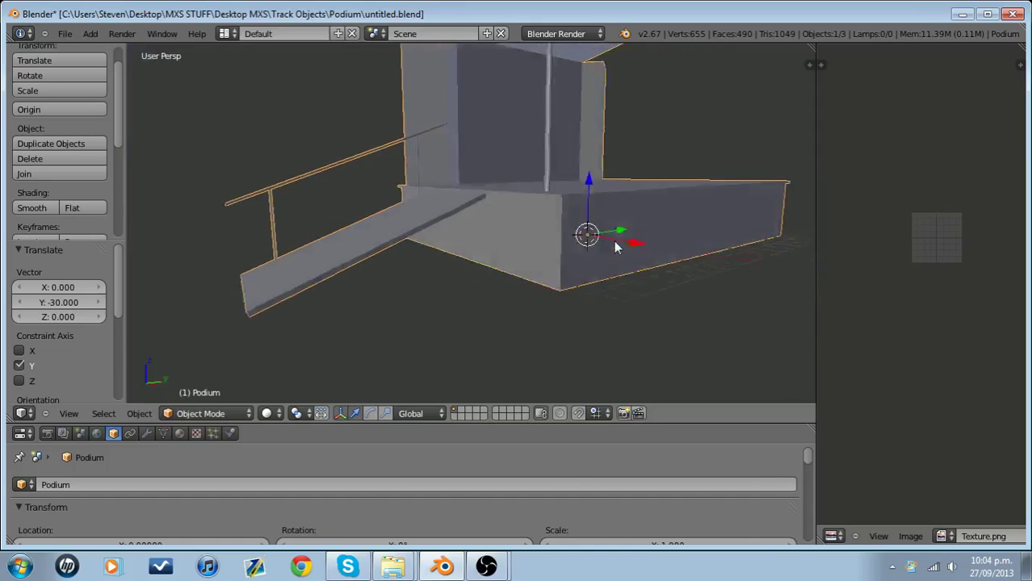
{"action": "scroll", "coordinate": [609, 242], "scroll_direction": "down", "scroll_amount": 5}
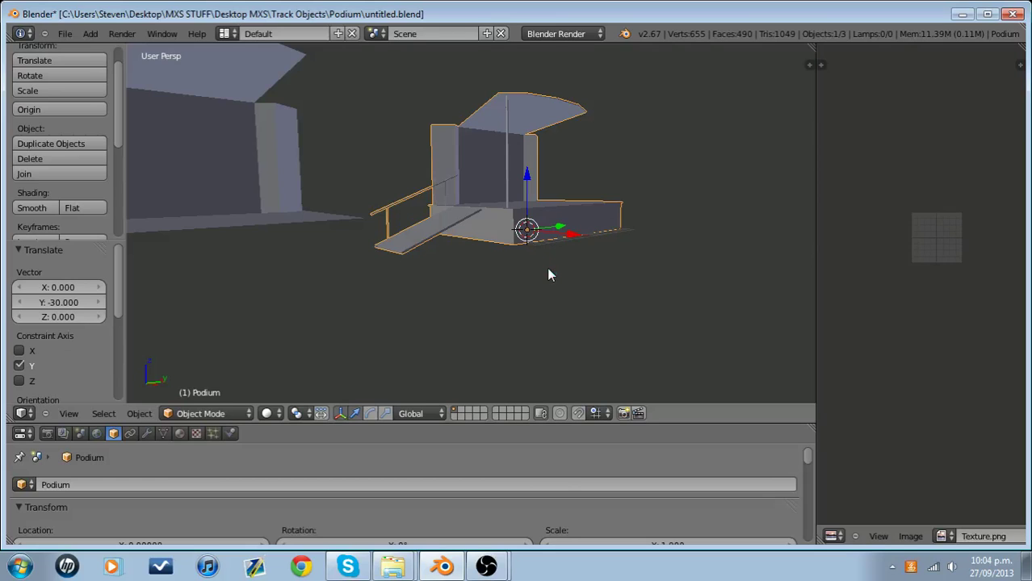
{"action": "middle_click_drag", "start_coordinate": [518, 223], "coordinate": [587, 215]}
- Select Podium.001 and switch it into Edit Mode
{"action": "right_click", "coordinate": [391, 165]}
{"action": "middle_click_drag", "start_coordinate": [392, 166], "coordinate": [411, 238]}
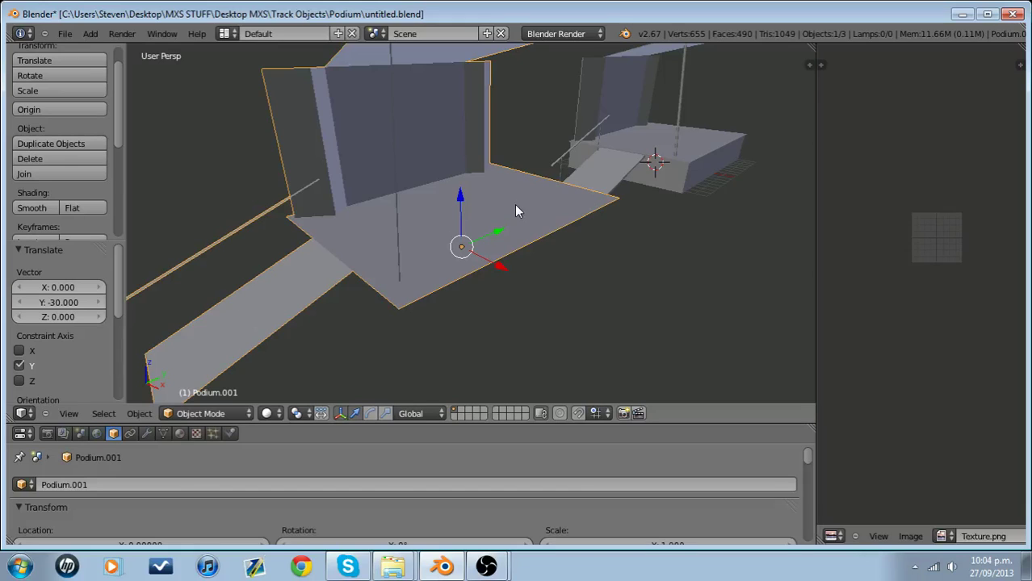
{"action": "left_click", "coordinate": [243, 413]}
{"action": "left_click", "coordinate": [208, 382]}
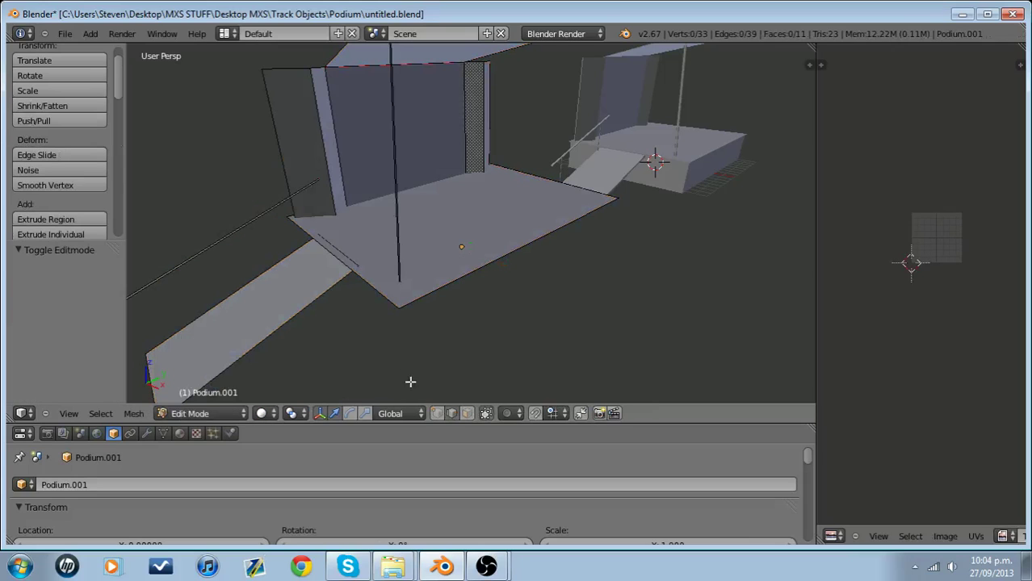
- Pick the floor's corner vertices, then switch to face selection mode
{"action": "right_click", "coordinate": [400, 305]}
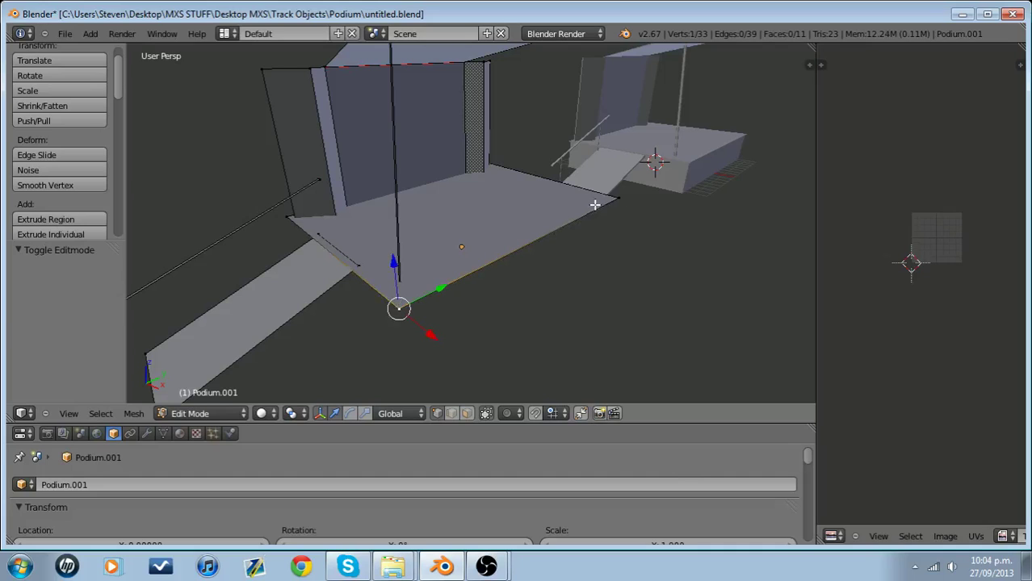
{"action": "right_click", "coordinate": [620, 197]}
{"action": "right_click", "coordinate": [286, 215]}
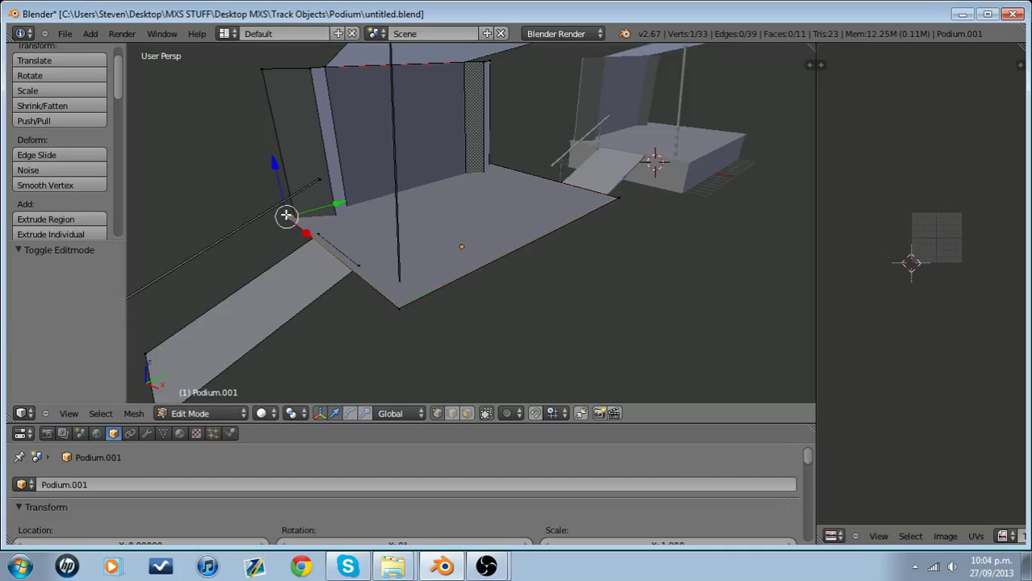
{"action": "right_click", "coordinate": [402, 300]}
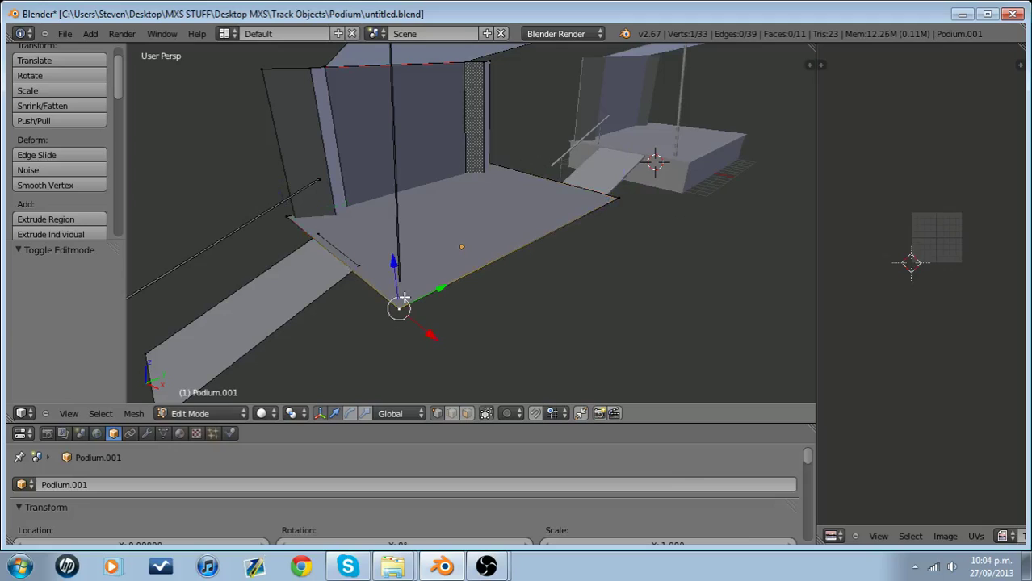
{"action": "right_click", "coordinate": [619, 198]}
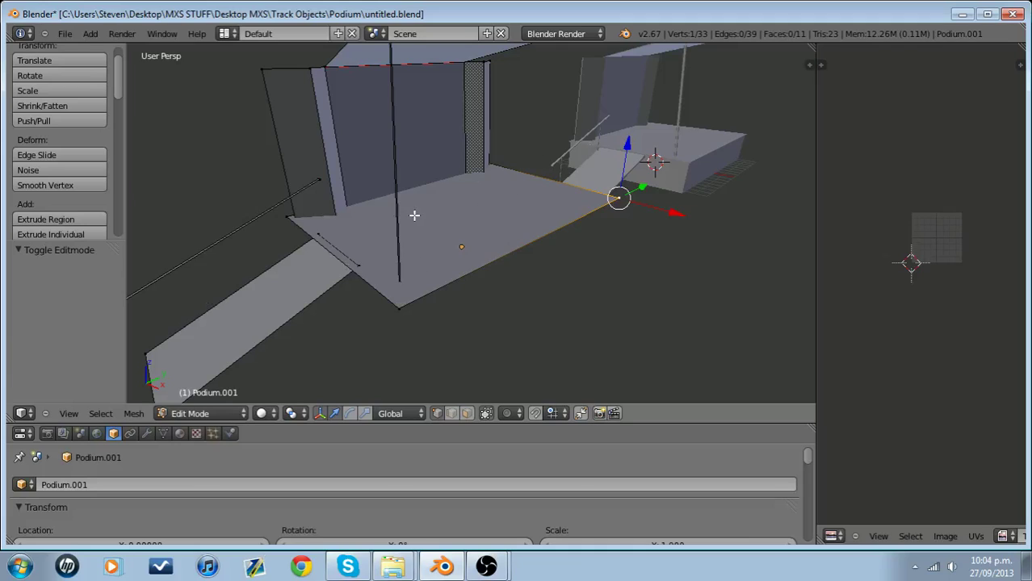
{"action": "left_click", "coordinate": [467, 414]}
- Subdivide the floor face of Podium.001 with 10 cuts
{"action": "right_click", "coordinate": [456, 210]}
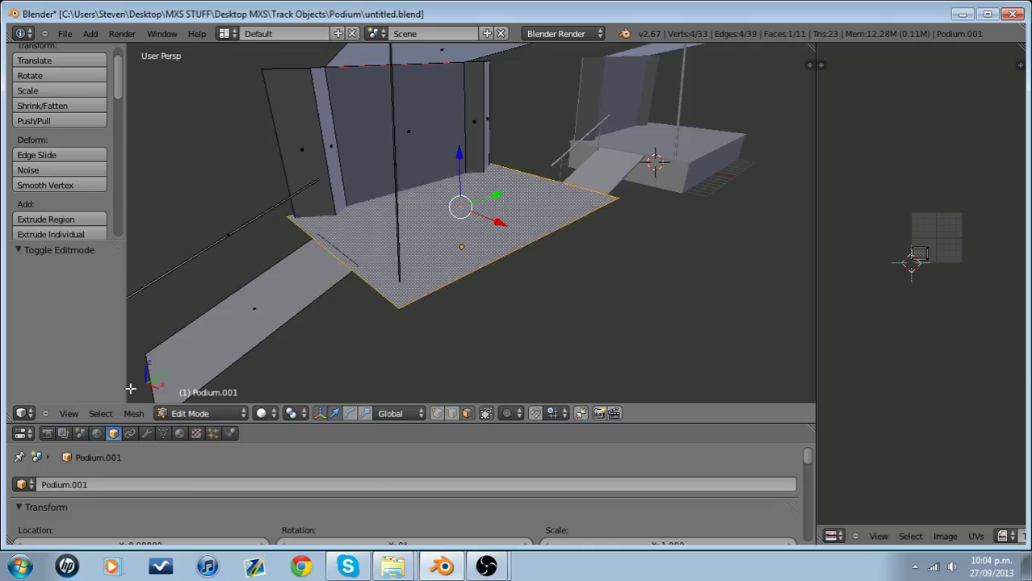
{"action": "left_click", "coordinate": [134, 413]}
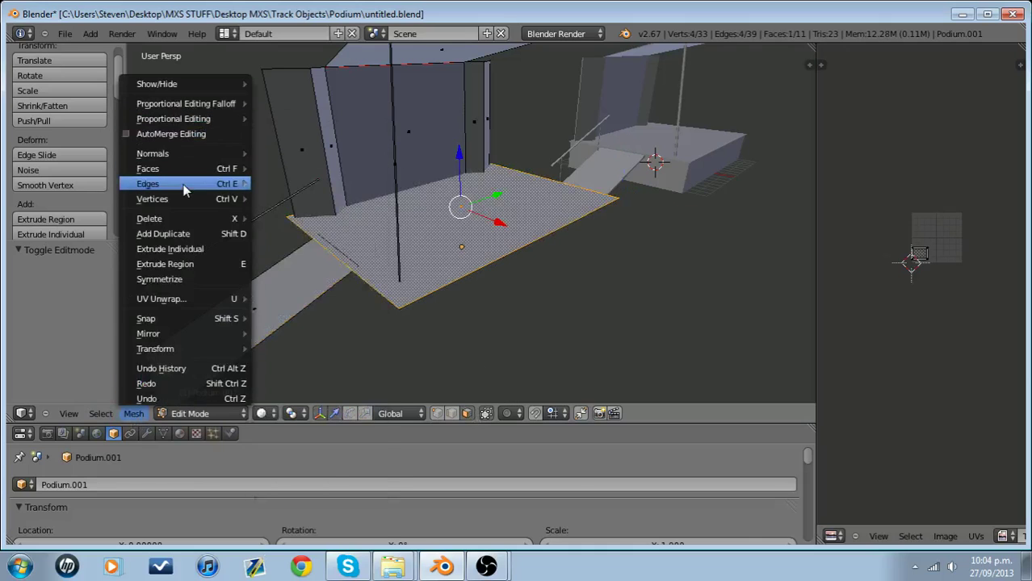
{"action": "mouse_move", "coordinate": [186, 187]}
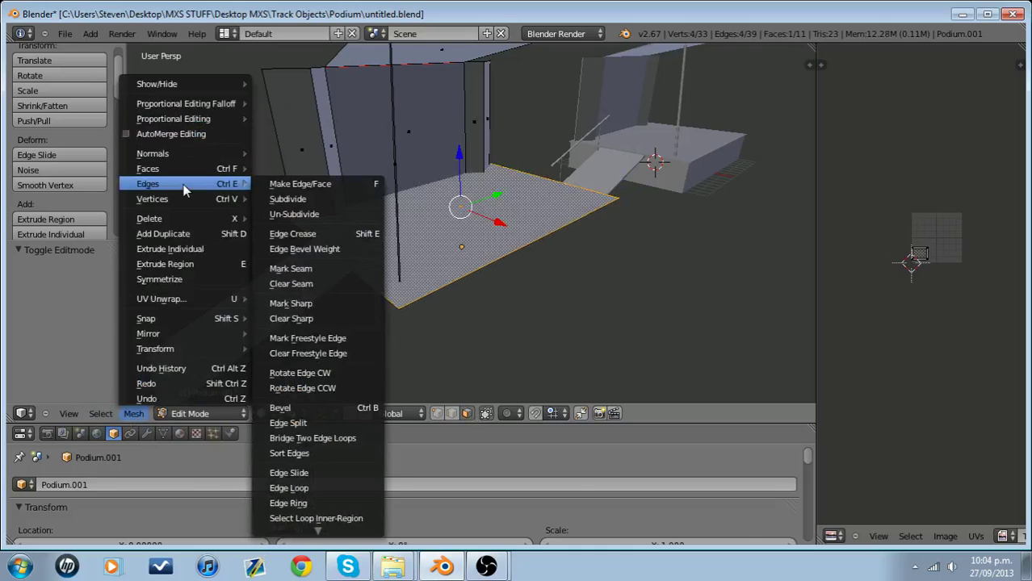
{"action": "left_click", "coordinate": [336, 198]}
{"action": "left_click", "coordinate": [58, 288]}
{"action": "type", "text": "10"}
{"action": "key", "text": "Return"}
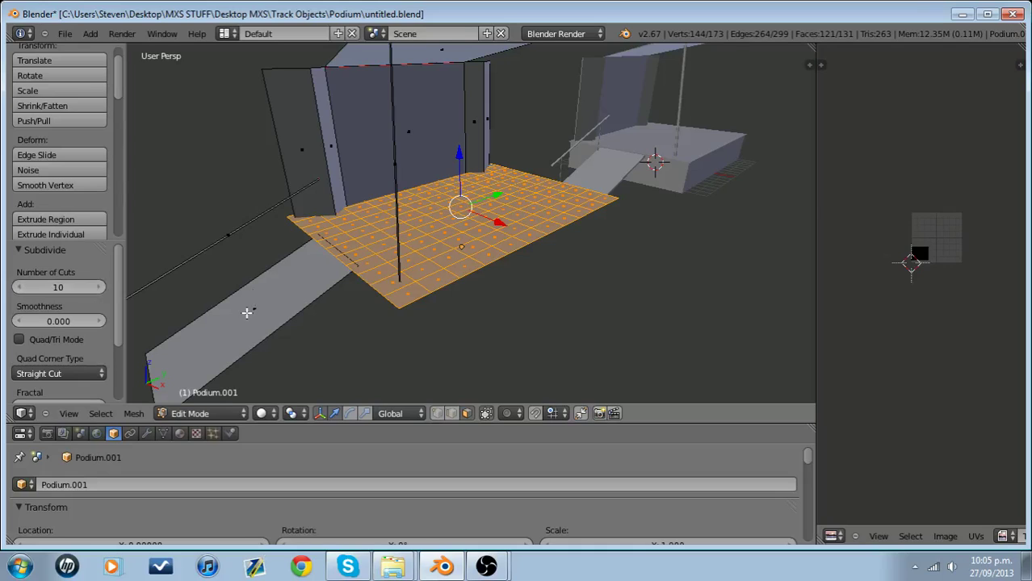
- Reselect only the floor grid and subdivide it once more
{"action": "right_click", "coordinate": [405, 121]}
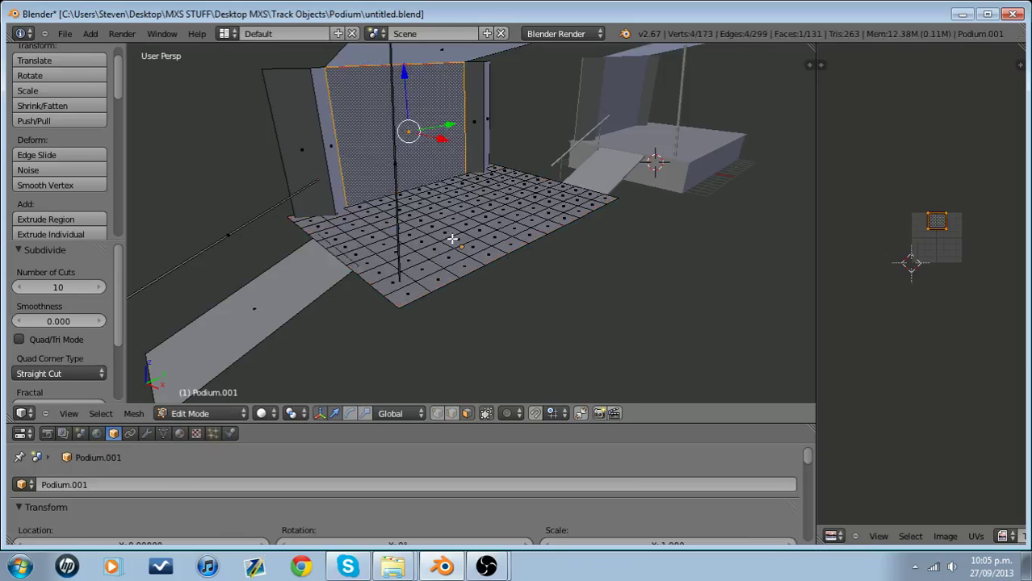
{"action": "key", "text": "l"}
{"action": "key", "text": "a"}
{"action": "key", "text": "l"}
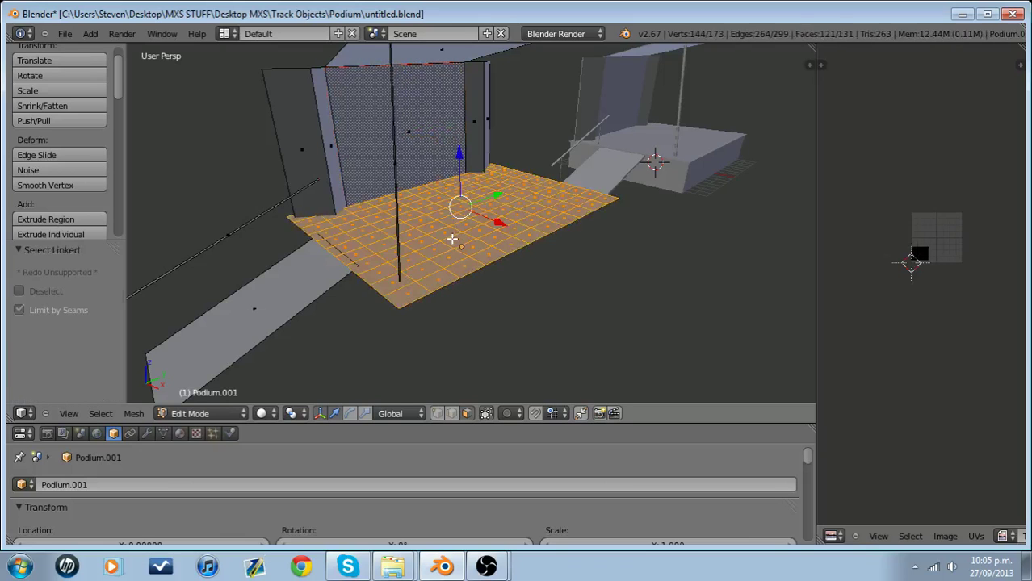
{"action": "left_click", "coordinate": [133, 414]}
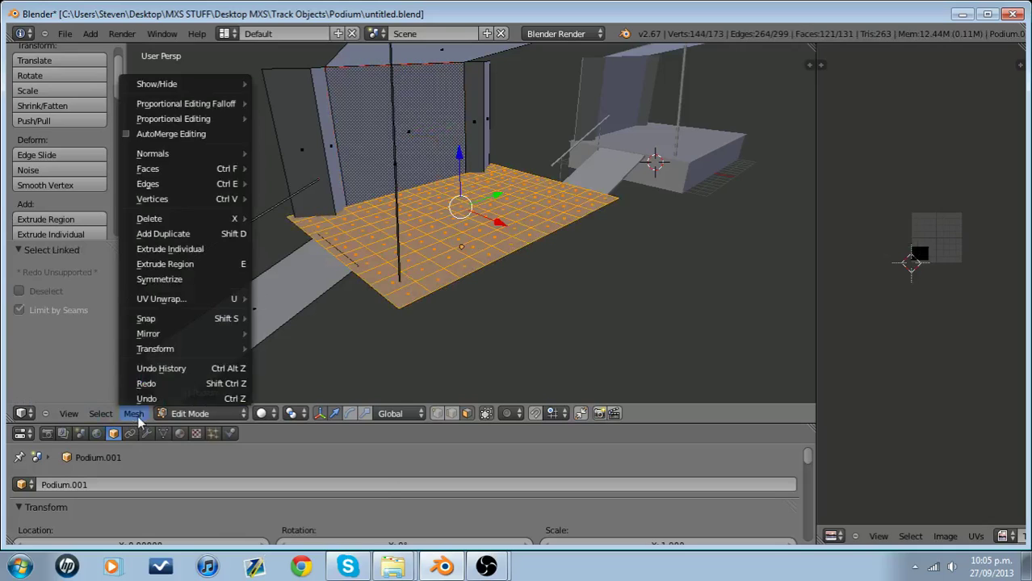
{"action": "mouse_move", "coordinate": [214, 184]}
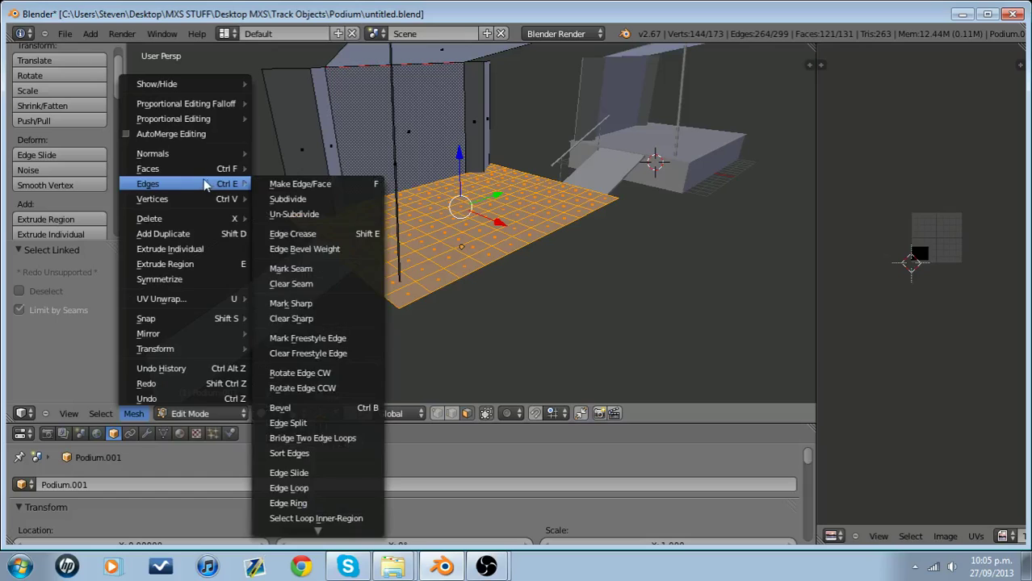
{"action": "left_click", "coordinate": [321, 207]}
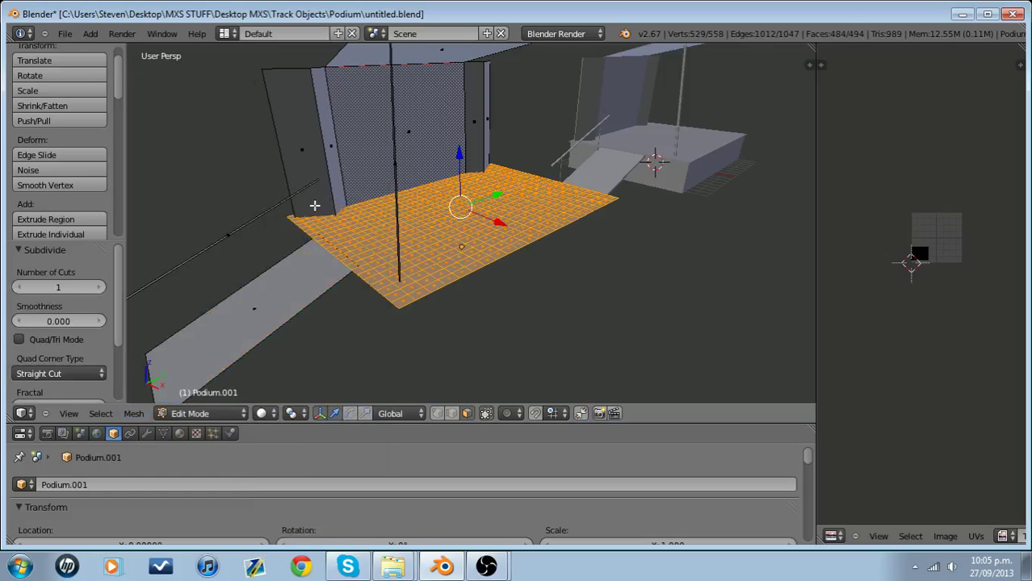
- Select the ramp face alone and subdivide it with 10 cuts
{"action": "key", "text": "a"}
{"action": "right_click", "coordinate": [253, 299]}
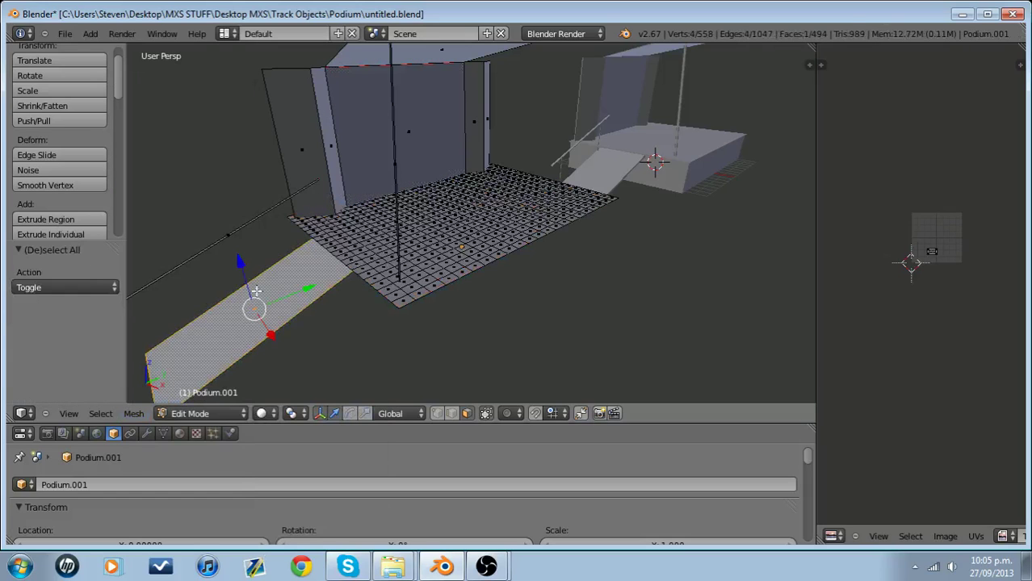
{"action": "left_click", "coordinate": [134, 414]}
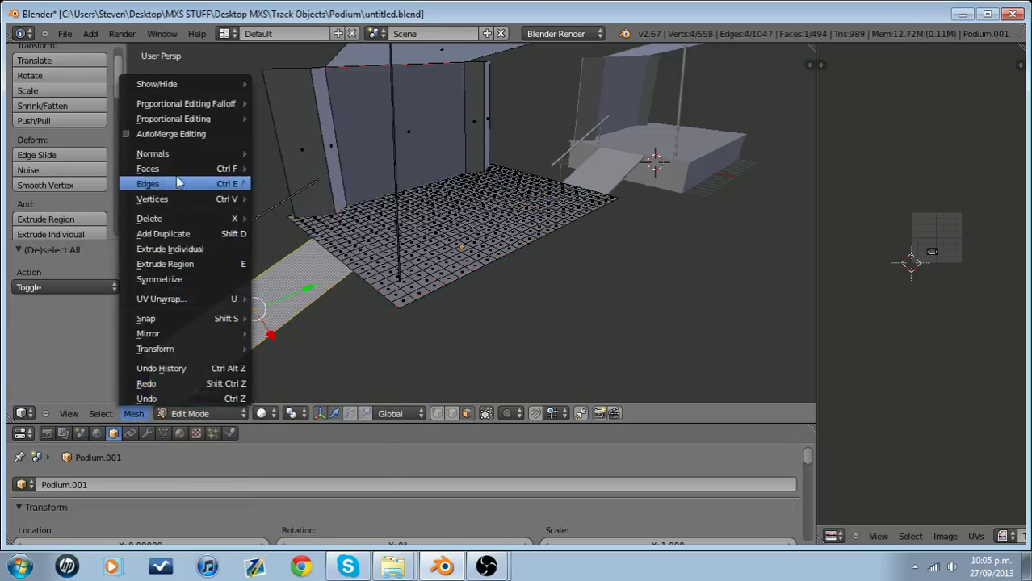
{"action": "mouse_move", "coordinate": [177, 174]}
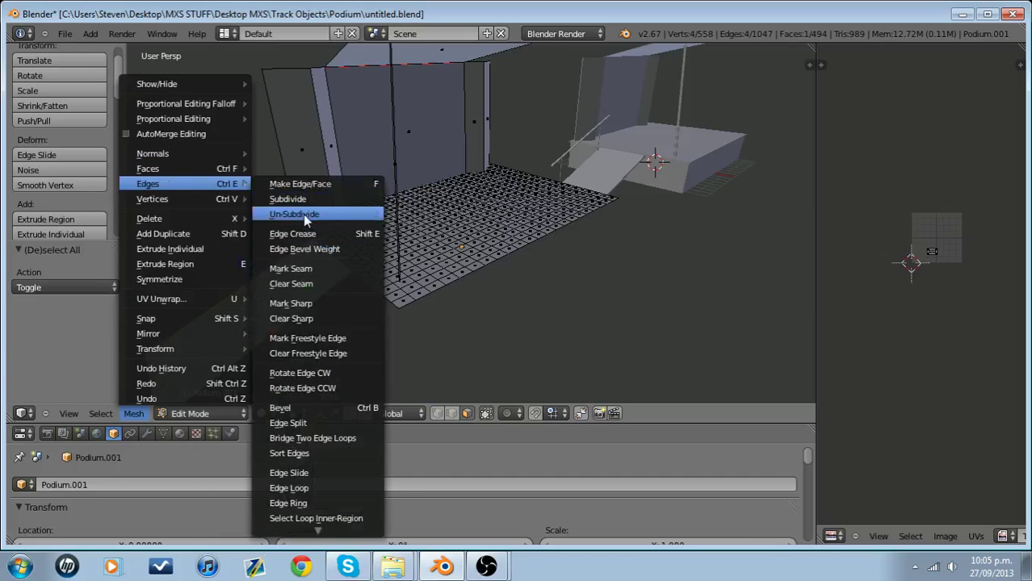
{"action": "left_click", "coordinate": [287, 199]}
{"action": "left_click", "coordinate": [96, 289]}
{"action": "left_click", "coordinate": [96, 288]}
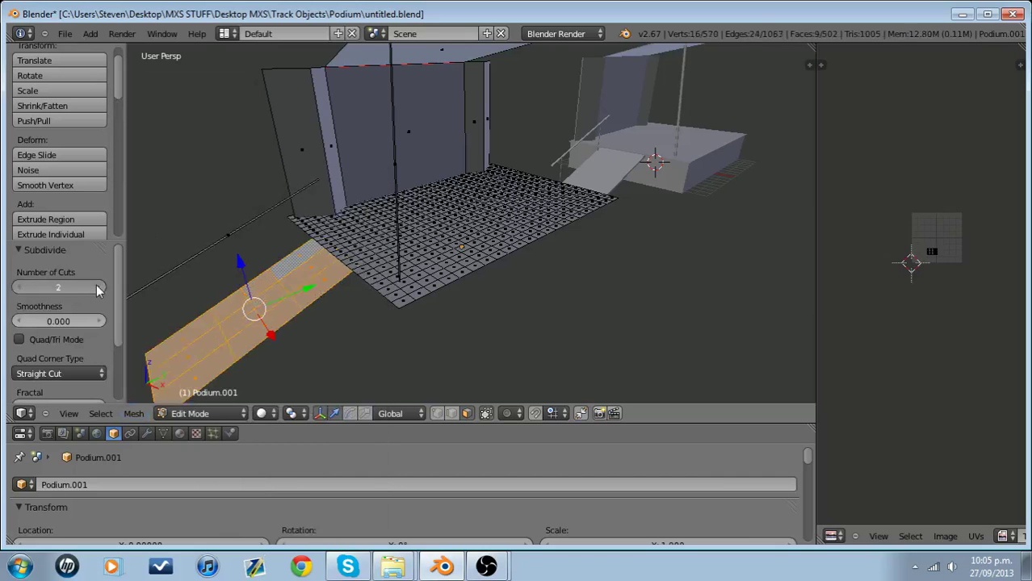
{"action": "left_click", "coordinate": [96, 289]}
{"action": "left_click", "coordinate": [96, 289]}
{"action": "left_click", "coordinate": [96, 288]}
{"action": "left_click", "coordinate": [96, 288]}
{"action": "left_click", "coordinate": [97, 288]}
{"action": "left_click", "coordinate": [96, 289]}
{"action": "left_click", "coordinate": [96, 288]}
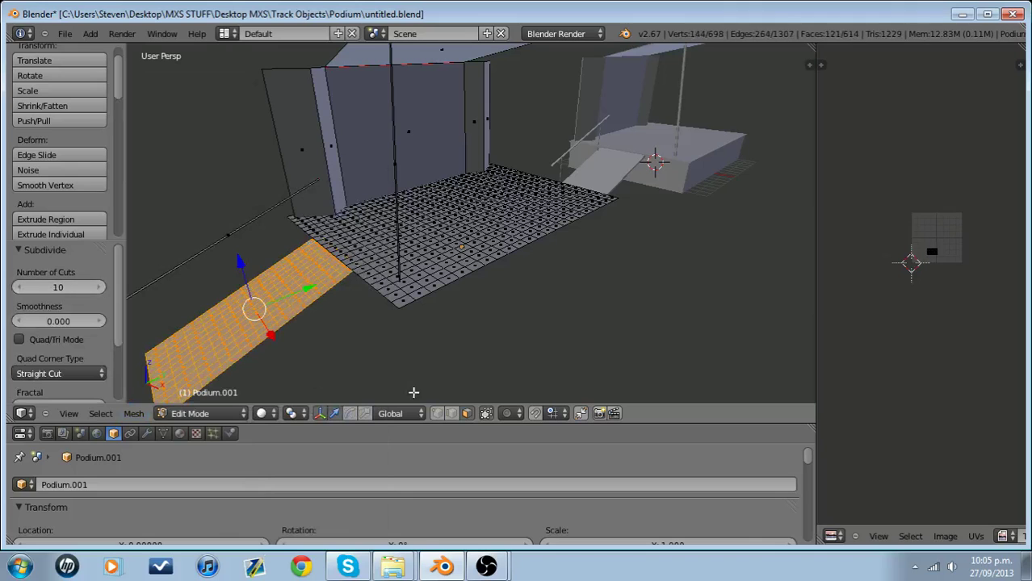
{"action": "left_click", "coordinate": [450, 413]}
{"action": "middle_click_drag", "start_coordinate": [338, 338], "coordinate": [391, 313]}
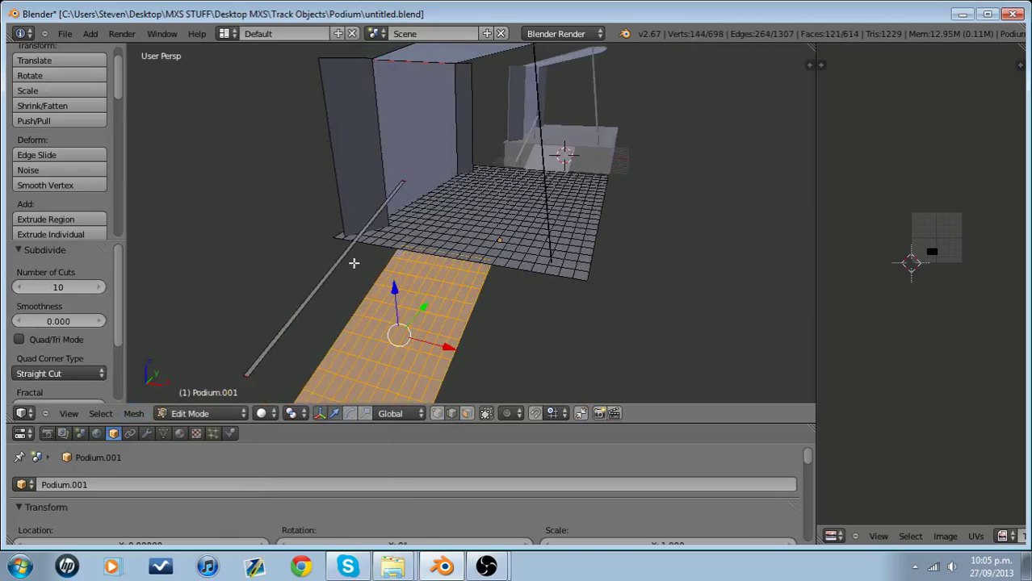
- Subdivide the diagonal pole with 6 cuts
{"action": "right_click", "coordinate": [345, 257]}
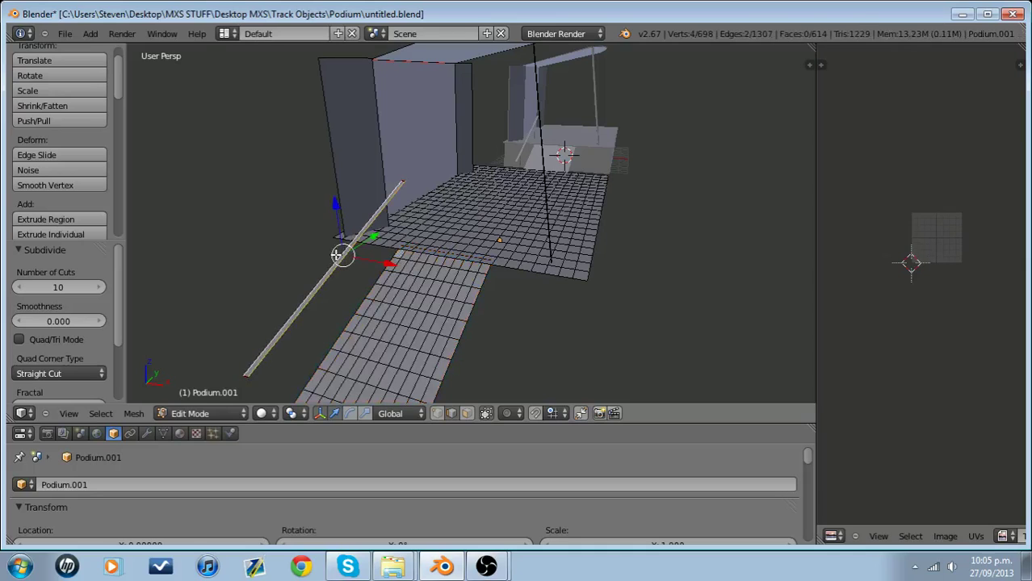
{"action": "left_click", "coordinate": [133, 413]}
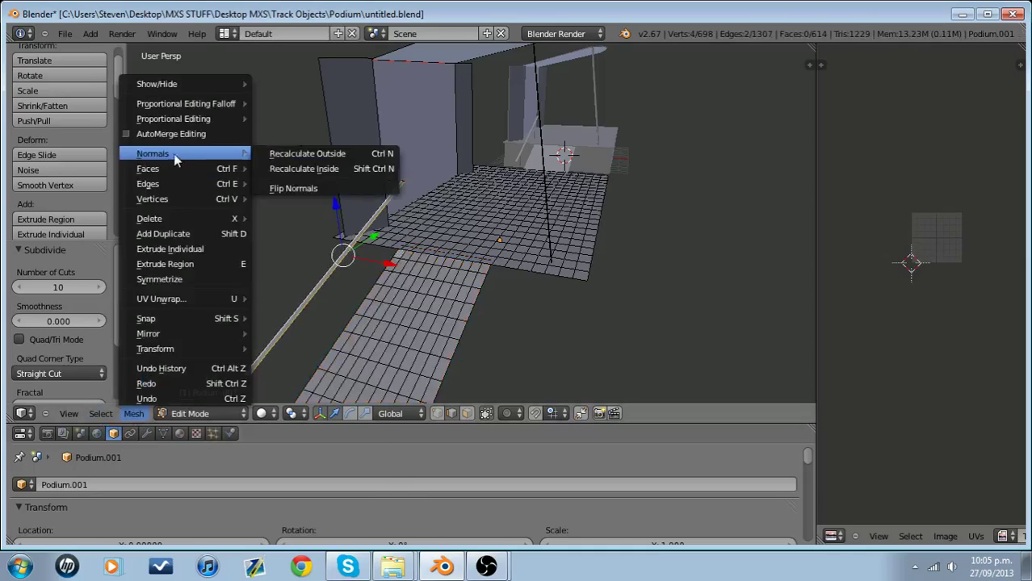
{"action": "mouse_move", "coordinate": [179, 184]}
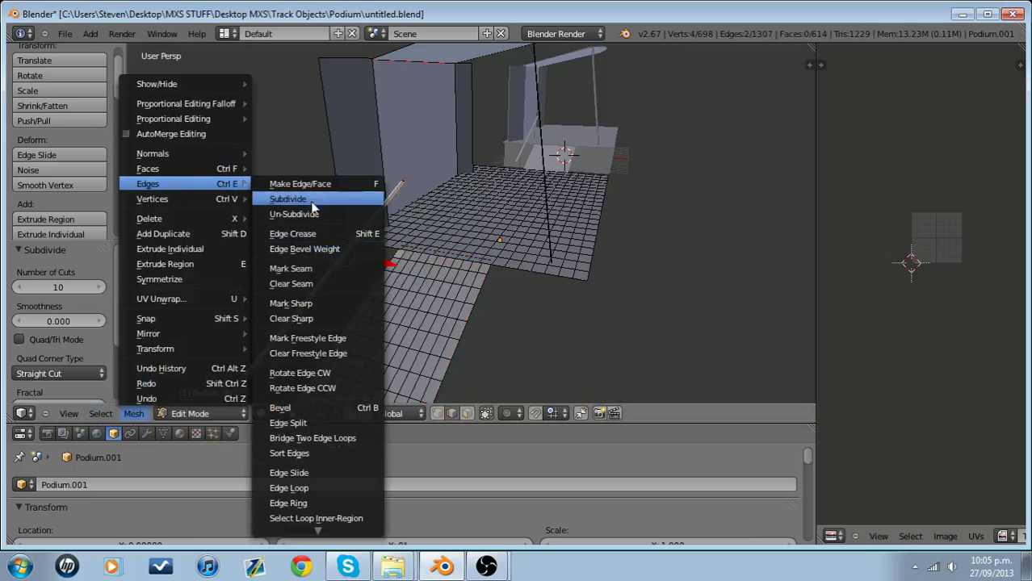
{"action": "left_click", "coordinate": [310, 198]}
{"action": "left_click", "coordinate": [100, 289]}
{"action": "left_click", "coordinate": [99, 289]}
{"action": "left_click", "coordinate": [100, 288]}
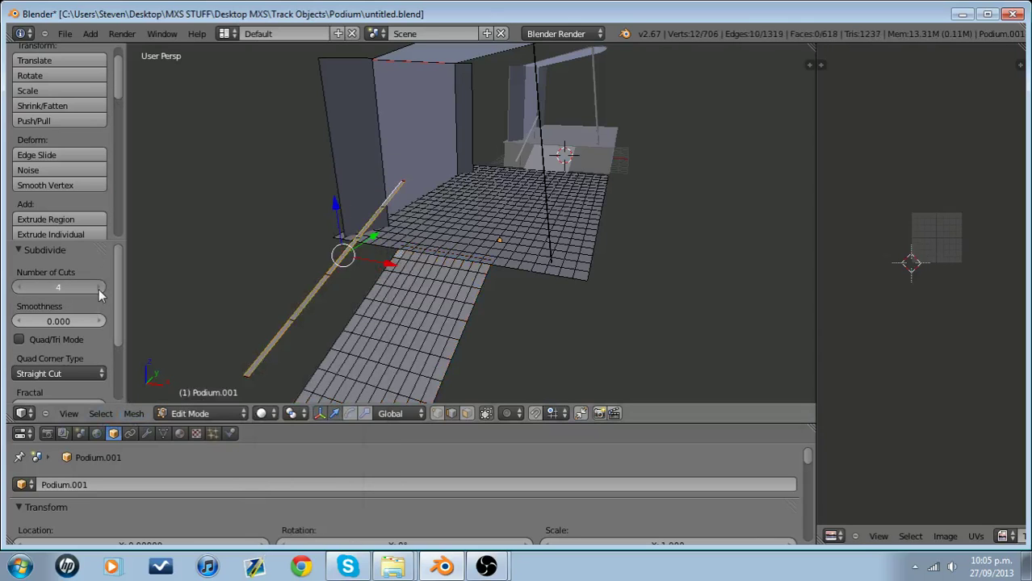
{"action": "left_click", "coordinate": [100, 289]}
{"action": "left_click", "coordinate": [100, 289]}
- Subdivide the vertical pole's edges with 6 cuts, then deselect the pole
{"action": "middle_click_drag", "start_coordinate": [362, 225], "coordinate": [320, 143]}
{"action": "right_click", "coordinate": [319, 117]}
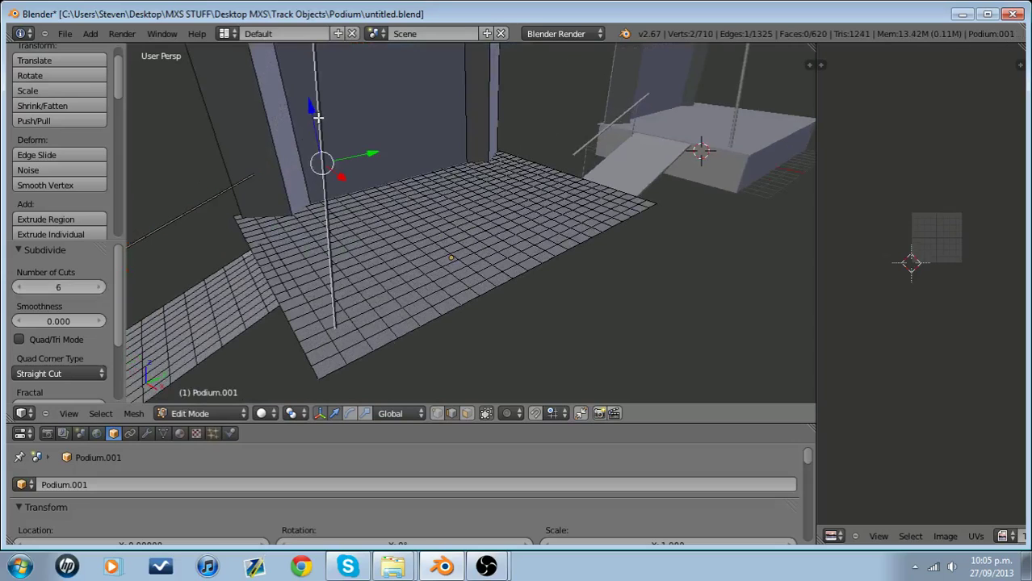
{"action": "right_click", "coordinate": [319, 117], "text": "shift"}
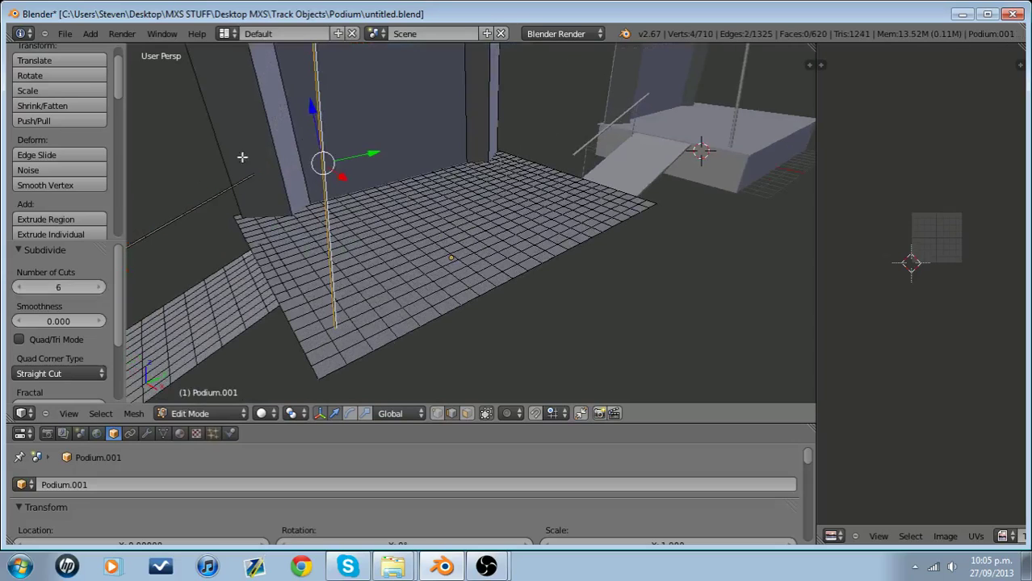
{"action": "left_click", "coordinate": [134, 414]}
{"action": "mouse_move", "coordinate": [181, 186]}
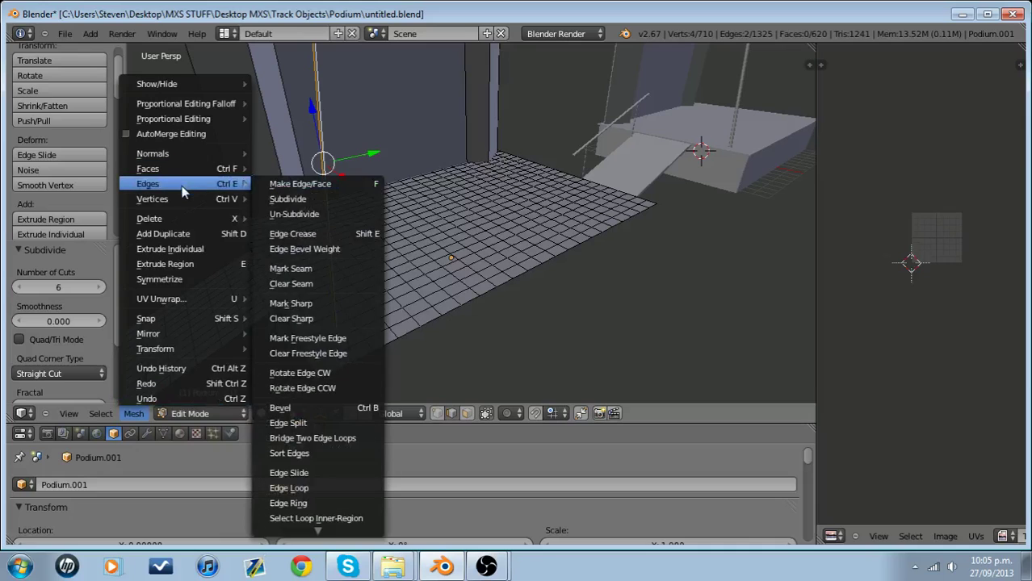
{"action": "left_click", "coordinate": [288, 199]}
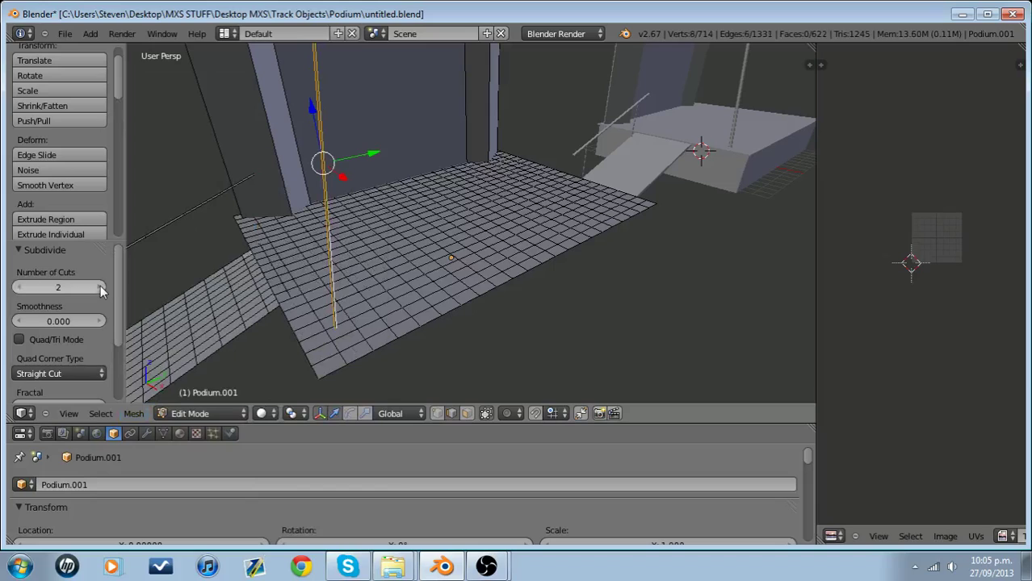
{"action": "left_click", "coordinate": [100, 288]}
{"action": "left_click", "coordinate": [100, 288]}
{"action": "left_click", "coordinate": [100, 289]}
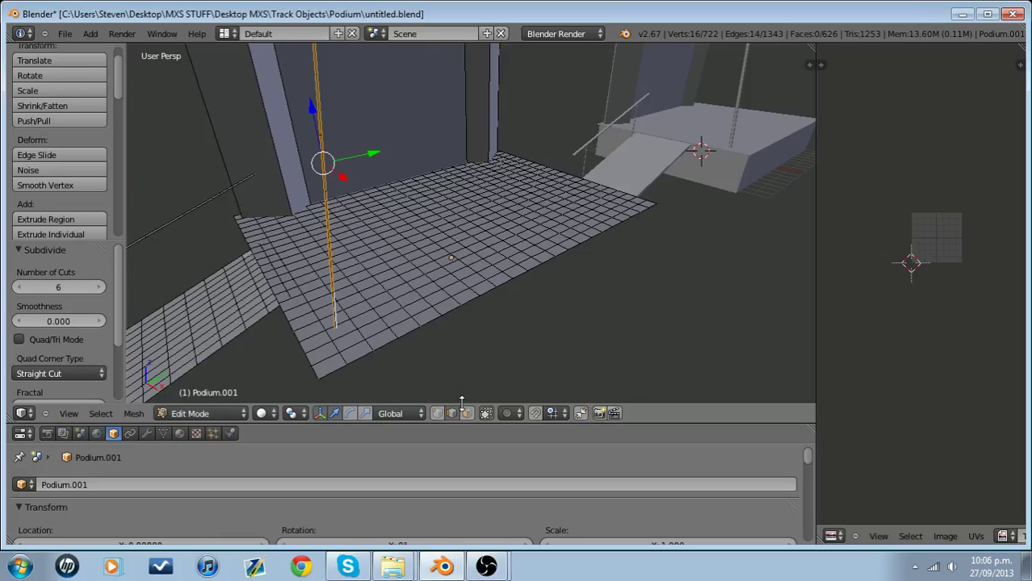
{"action": "right_click", "coordinate": [413, 259]}
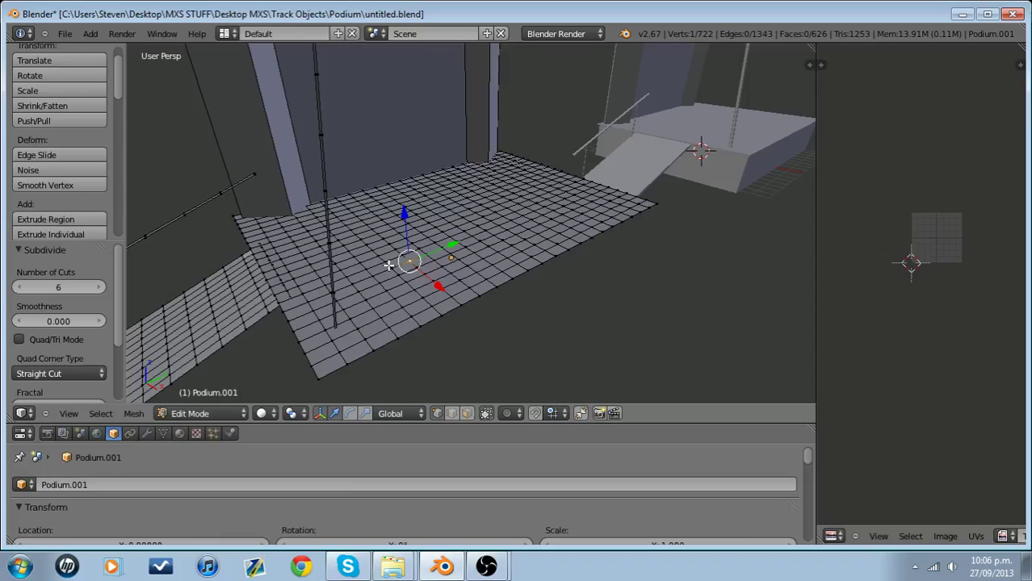
- Subdivide the back wall, side wall and top slab faces with 2 cuts
{"action": "left_click", "coordinate": [466, 413]}
{"action": "right_click", "coordinate": [385, 112]}
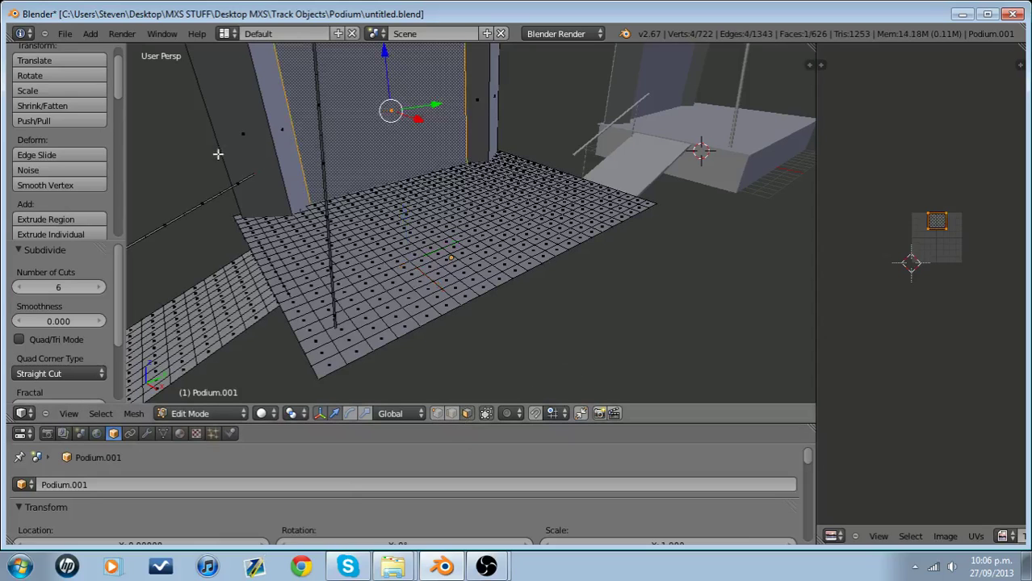
{"action": "right_click", "coordinate": [265, 135], "text": "shift"}
{"action": "right_click", "coordinate": [484, 94], "text": "shift"}
{"action": "right_click", "coordinate": [486, 102], "text": "shift"}
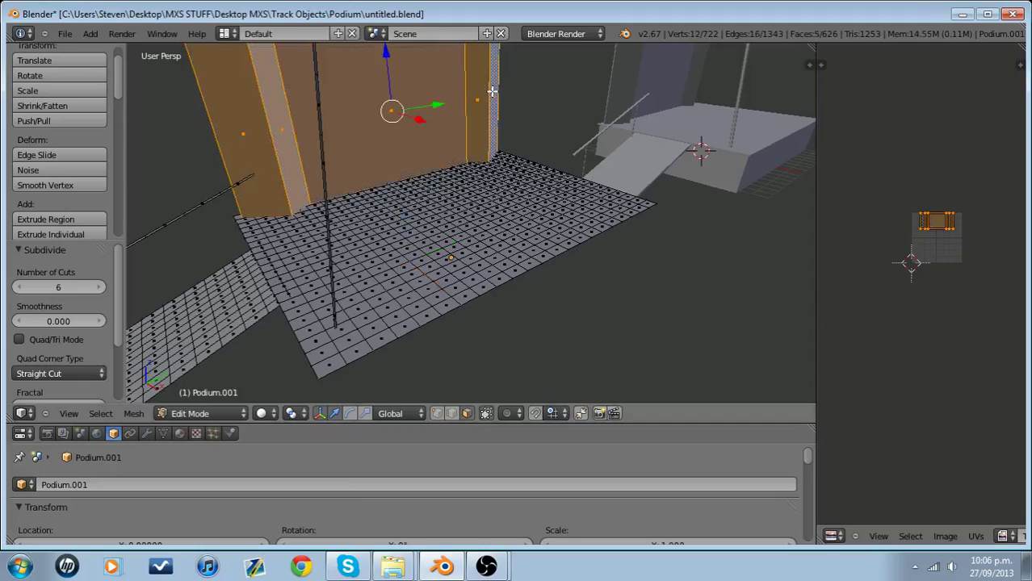
{"action": "middle_click_drag", "start_coordinate": [454, 102], "coordinate": [458, 159]}
{"action": "middle_click_drag", "start_coordinate": [368, 157], "coordinate": [368, 166]}
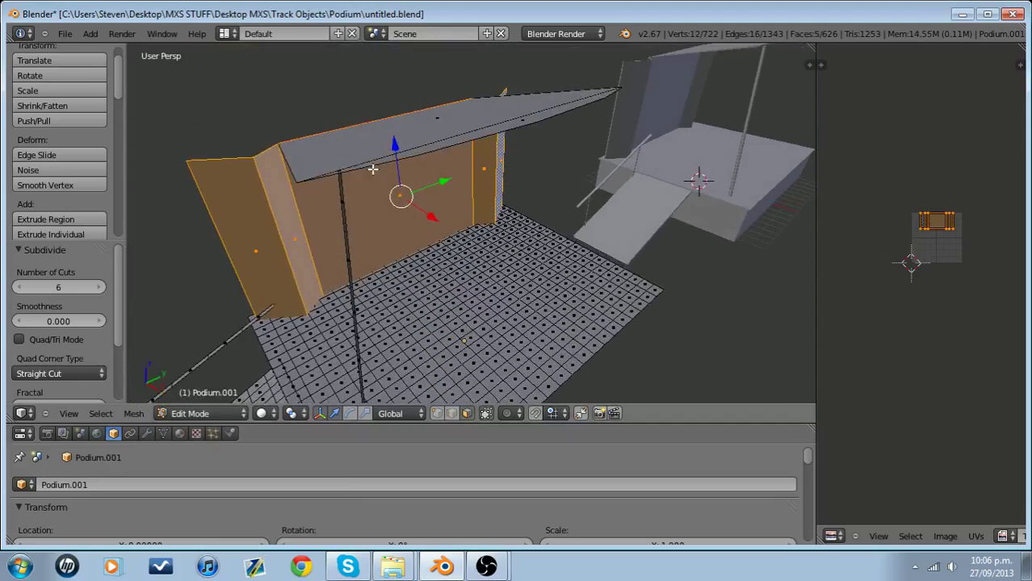
{"action": "right_click", "coordinate": [438, 120]}
{"action": "key", "text": "ctrl+z"}
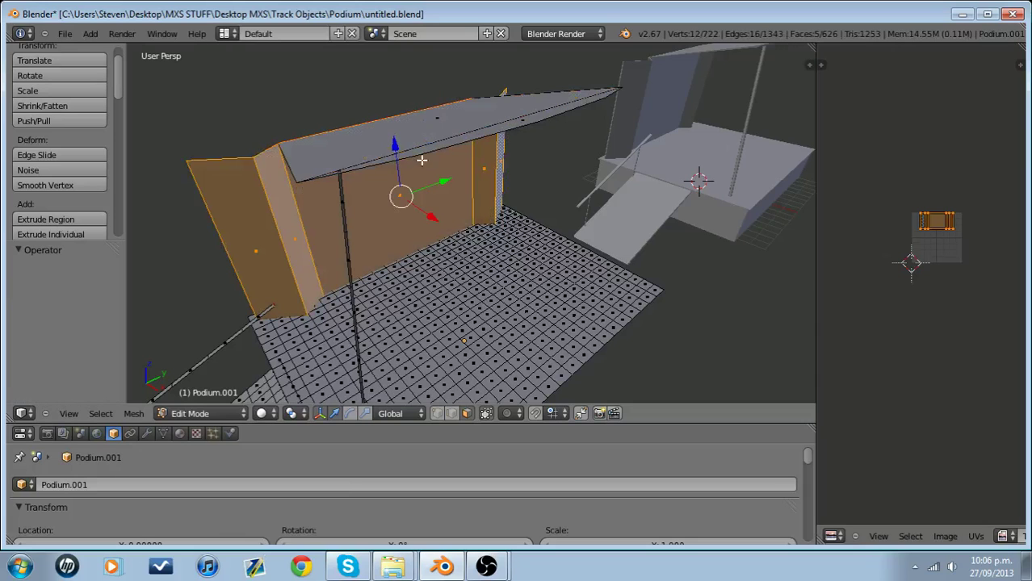
{"action": "right_click", "coordinate": [515, 121], "text": "shift"}
{"action": "right_click", "coordinate": [440, 131], "text": "shift"}
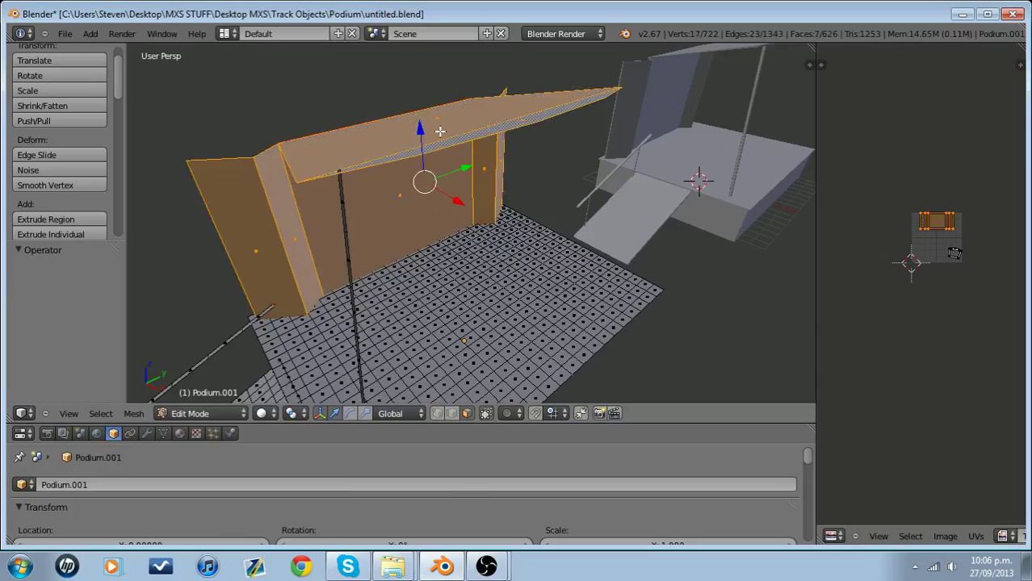
{"action": "key", "text": "ctrl+e"}
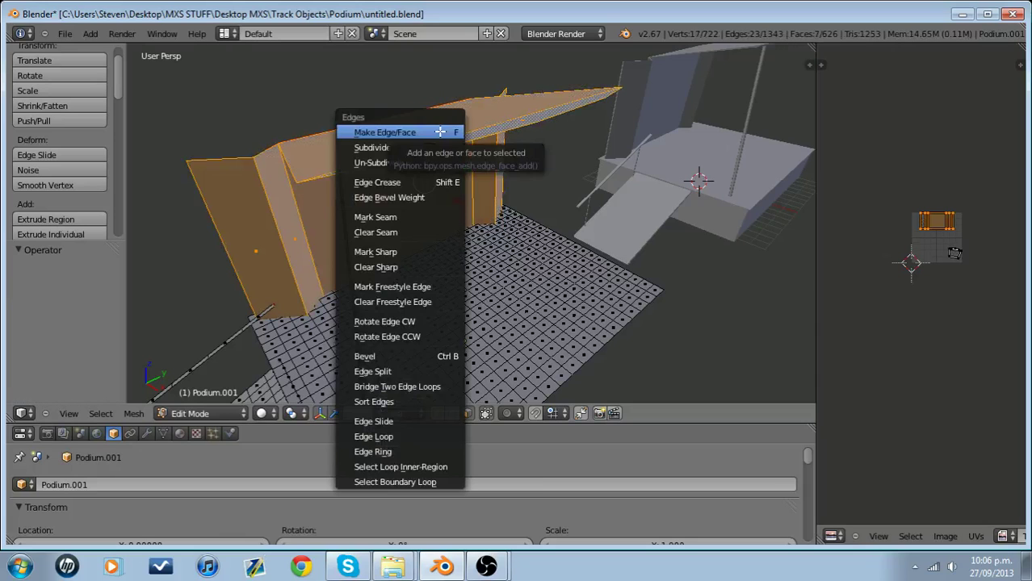
{"action": "left_click", "coordinate": [392, 147]}
{"action": "left_click", "coordinate": [99, 287]}
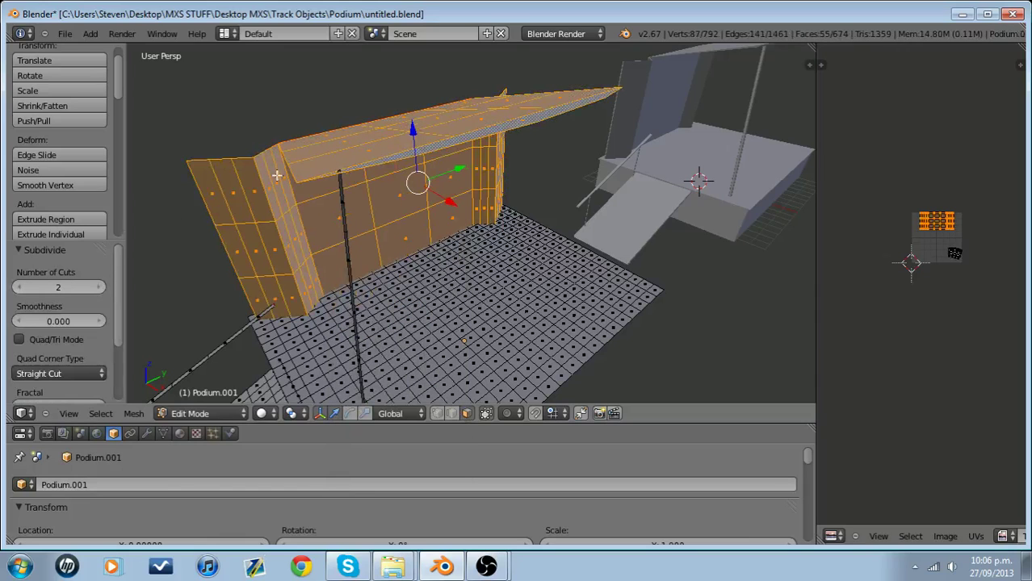
- Select the remaining wall faces of the podium
{"action": "middle_click_drag", "start_coordinate": [329, 219], "coordinate": [386, 137]}
{"action": "right_click", "coordinate": [331, 150]}
{"action": "right_click", "coordinate": [448, 126]}
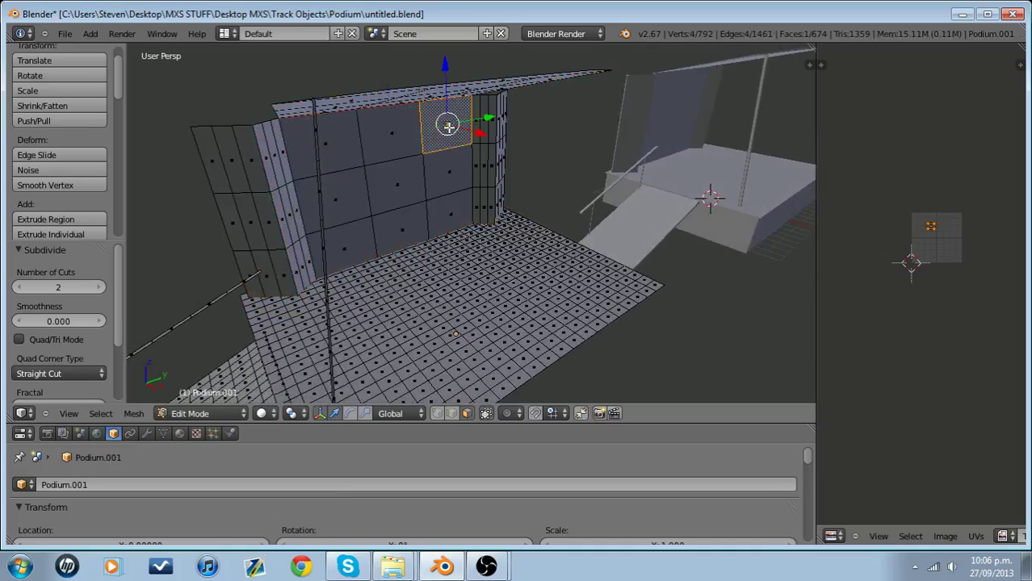
{"action": "right_click", "coordinate": [332, 133], "text": "shift"}
{"action": "right_click", "coordinate": [401, 136], "text": "shift"}
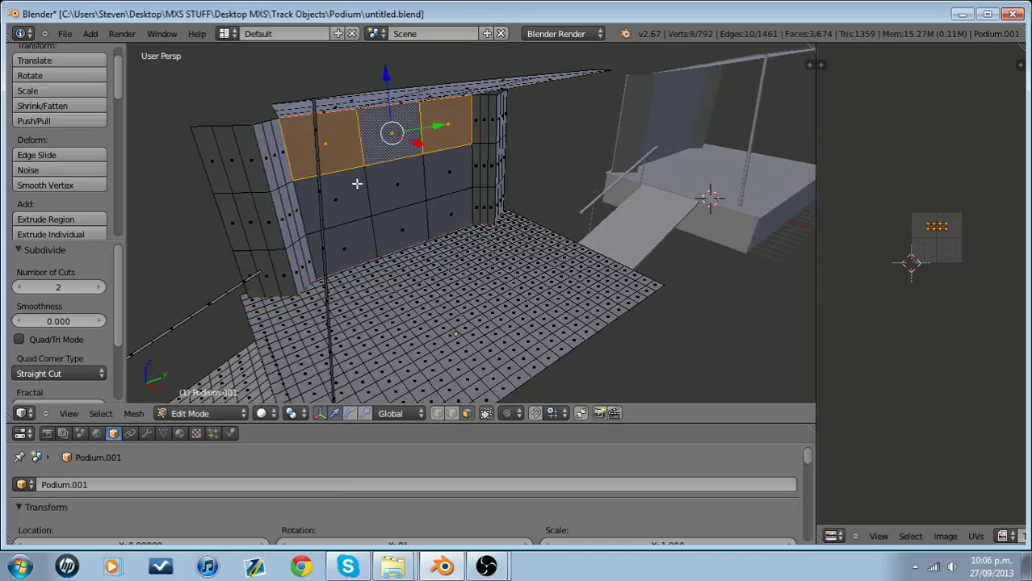
{"action": "right_click", "coordinate": [357, 184], "text": "shift"}
{"action": "right_click", "coordinate": [420, 181], "text": "shift"}
{"action": "right_click", "coordinate": [471, 172], "text": "shift"}
{"action": "right_click", "coordinate": [453, 208], "text": "shift"}
{"action": "right_click", "coordinate": [374, 233], "text": "shift"}
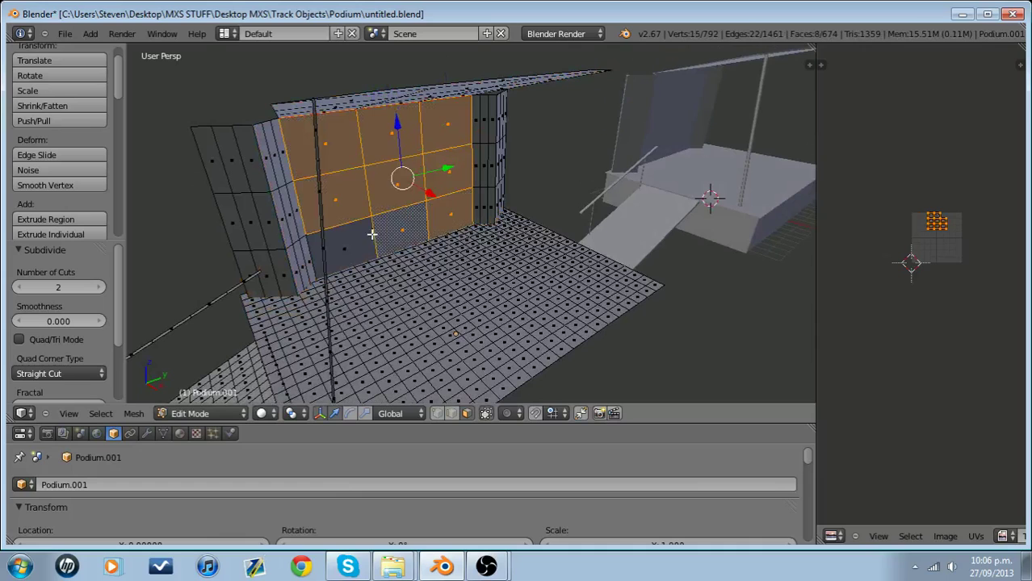
{"action": "right_click", "coordinate": [343, 241], "text": "shift"}
- Add the top faces, subdivide the whole selection, then deselect everything
{"action": "middle_click_drag", "start_coordinate": [358, 221], "coordinate": [330, 191]}
{"action": "right_click", "coordinate": [329, 193], "text": "shift"}
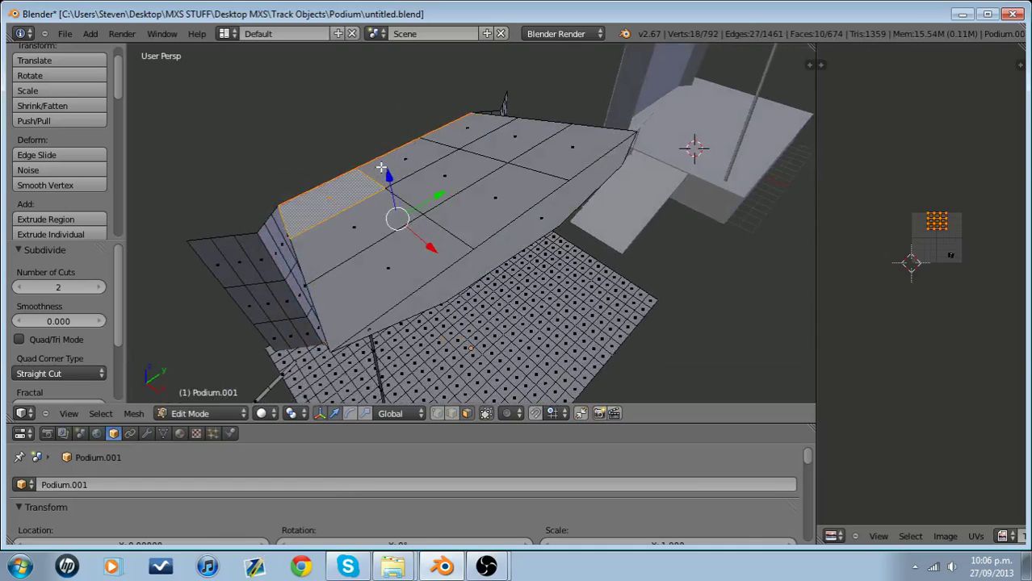
{"action": "right_click", "coordinate": [424, 157], "text": "shift"}
{"action": "right_click", "coordinate": [484, 133], "text": "shift"}
{"action": "right_click", "coordinate": [535, 139], "text": "shift"}
{"action": "right_click", "coordinate": [451, 187], "text": "shift"}
{"action": "right_click", "coordinate": [390, 236], "text": "shift"}
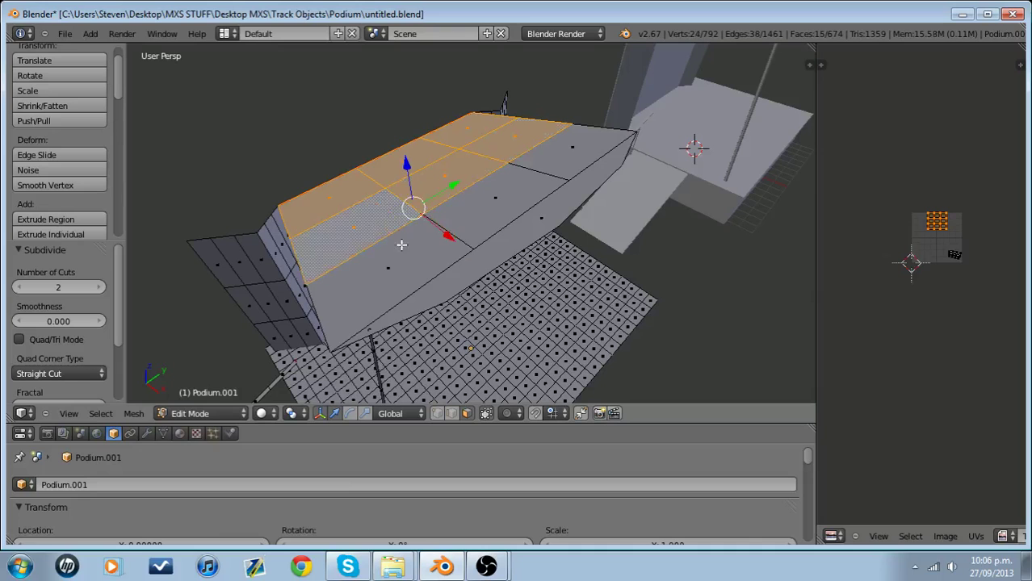
{"action": "right_click", "coordinate": [401, 244], "text": "shift"}
{"action": "right_click", "coordinate": [502, 201], "text": "shift"}
{"action": "right_click", "coordinate": [560, 150], "text": "shift"}
{"action": "key", "text": "ctrl+e"}
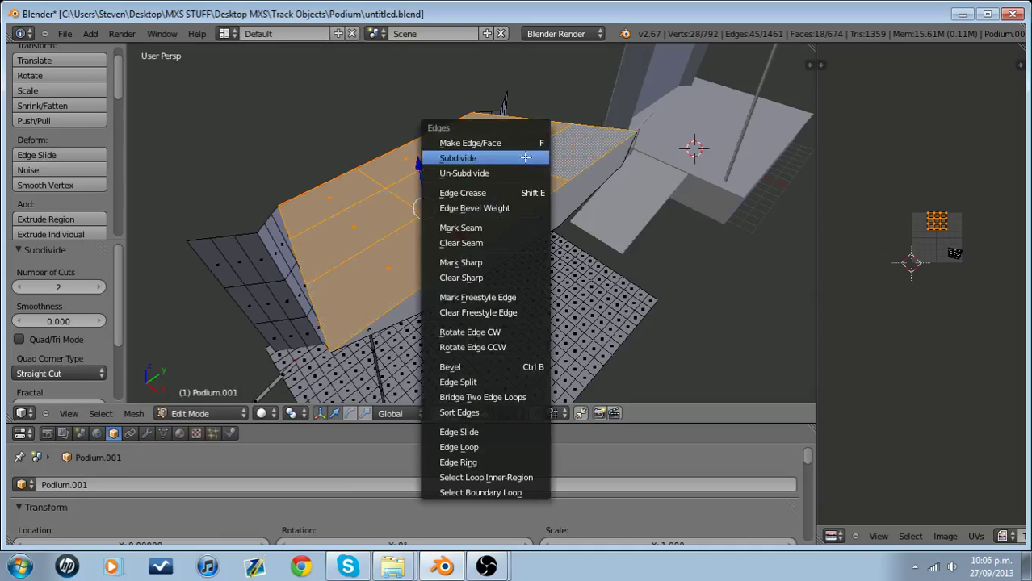
{"action": "left_click", "coordinate": [525, 157]}
{"action": "key", "text": "a"}
{"action": "middle_click_drag", "start_coordinate": [495, 168], "coordinate": [471, 132]}
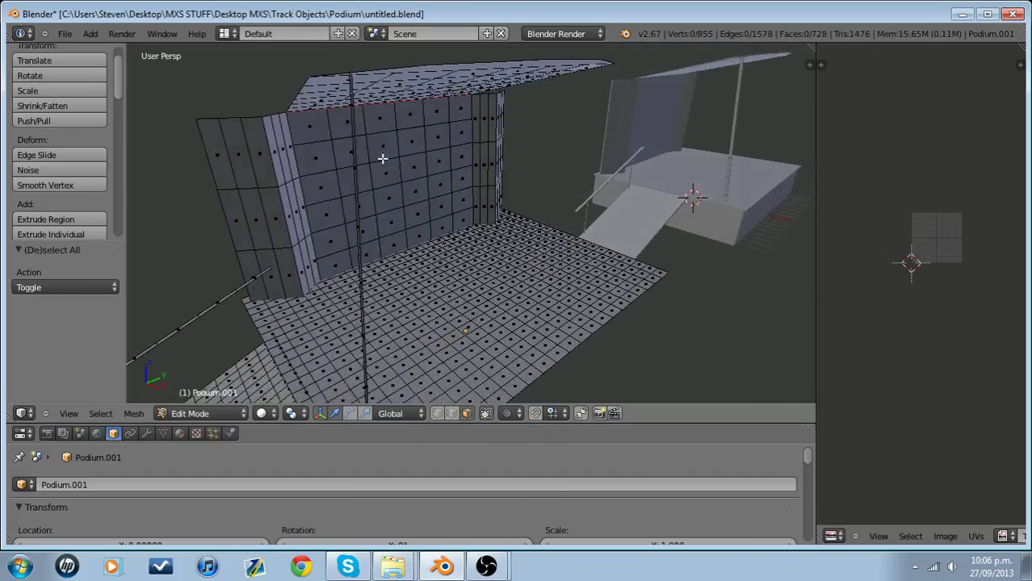
{"action": "right_click", "coordinate": [211, 159]}
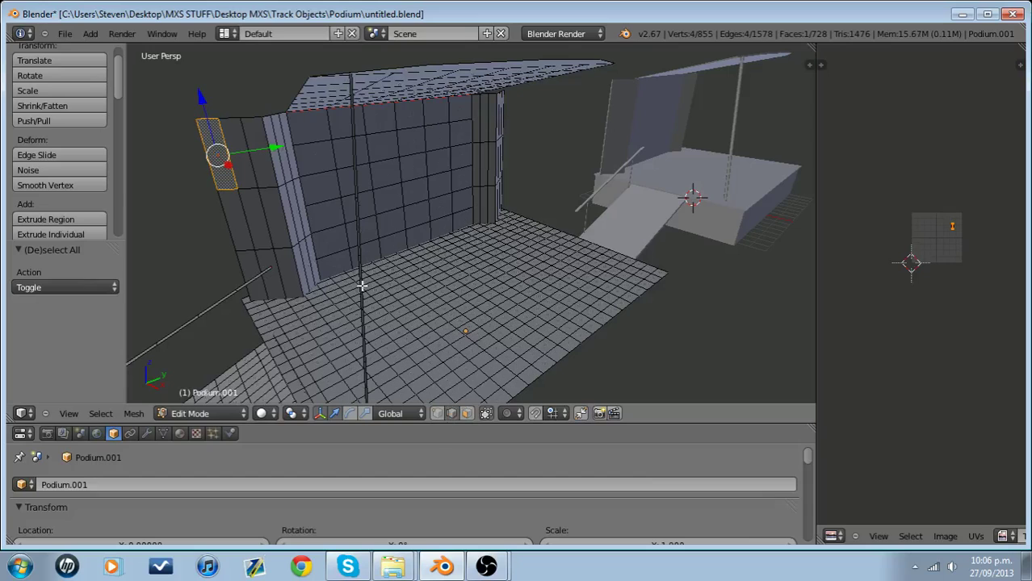
{"action": "right_click", "coordinate": [217, 162], "text": "shift"}
{"action": "right_click", "coordinate": [256, 149], "text": "shift"}
{"action": "right_click", "coordinate": [272, 149], "text": "shift"}
{"action": "right_click", "coordinate": [280, 145], "text": "shift"}
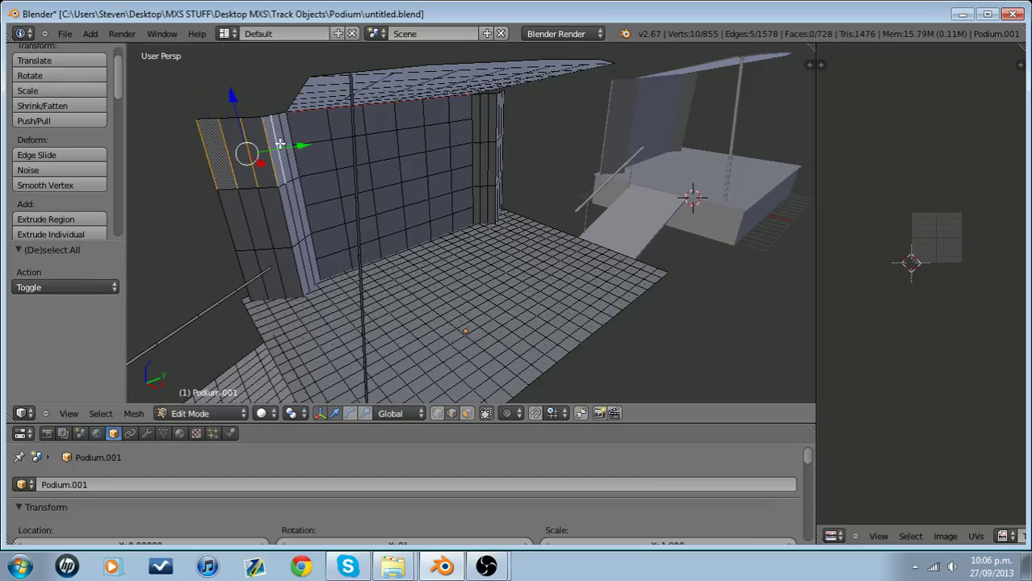
{"action": "right_click", "coordinate": [287, 146], "text": "shift"}
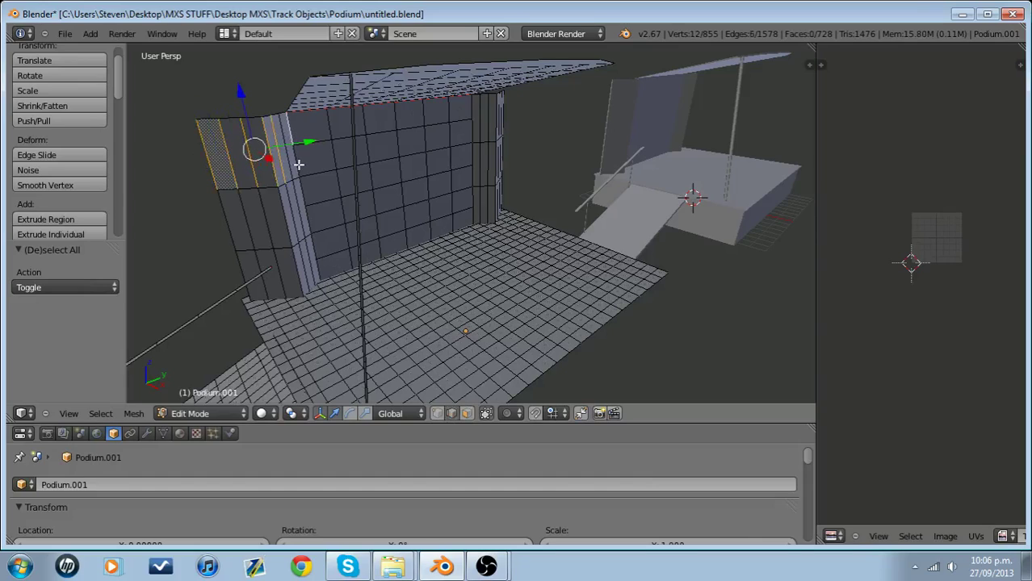
{"action": "right_click", "coordinate": [230, 220], "text": "shift"}
{"action": "right_click", "coordinate": [246, 215], "text": "shift"}
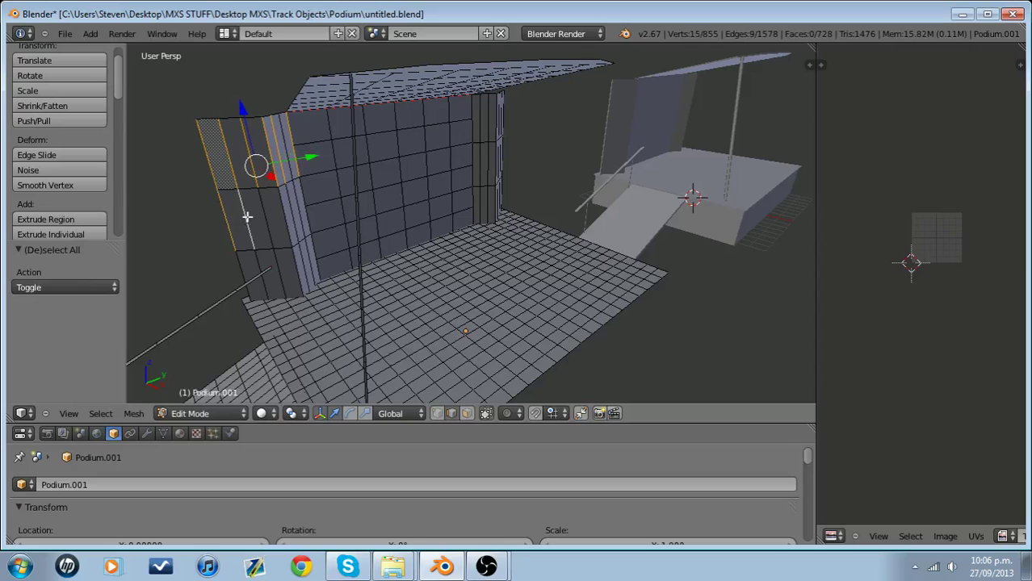
{"action": "right_click", "coordinate": [268, 211], "text": "shift"}
{"action": "right_click", "coordinate": [276, 208], "text": "shift"}
{"action": "right_click", "coordinate": [287, 206], "text": "shift"}
{"action": "right_click", "coordinate": [296, 203], "text": "shift"}
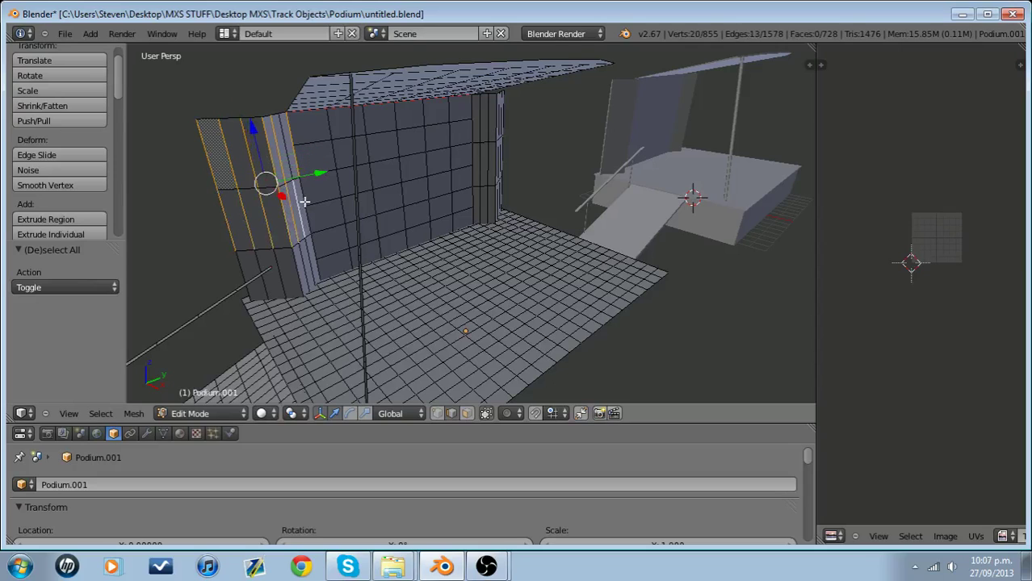
{"action": "right_click", "coordinate": [302, 195], "text": "shift"}
{"action": "right_click", "coordinate": [304, 214], "text": "shift"}
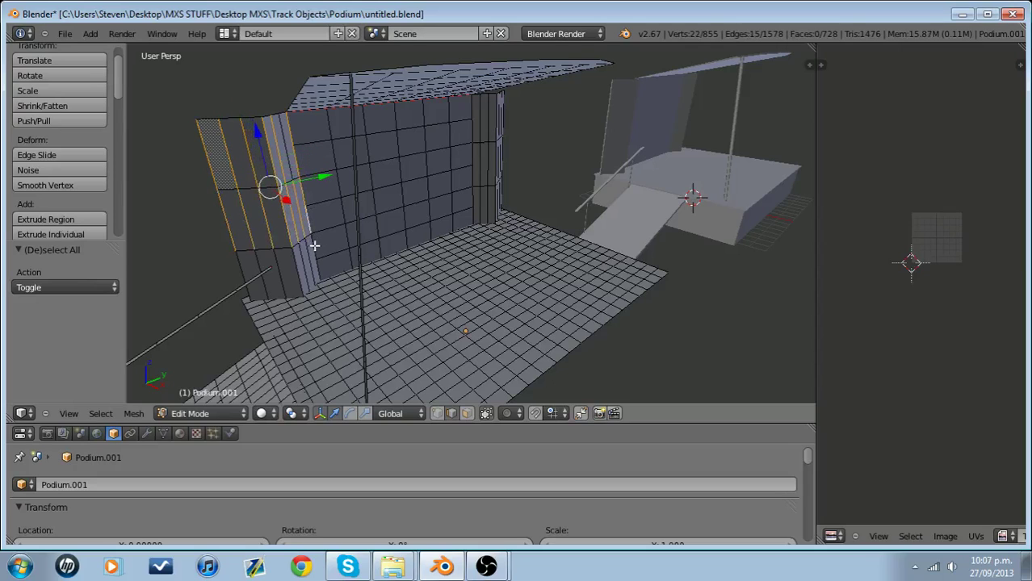
{"action": "right_click", "coordinate": [314, 245], "text": "shift"}
{"action": "right_click", "coordinate": [315, 260], "text": "shift"}
{"action": "right_click", "coordinate": [305, 266], "text": "shift"}
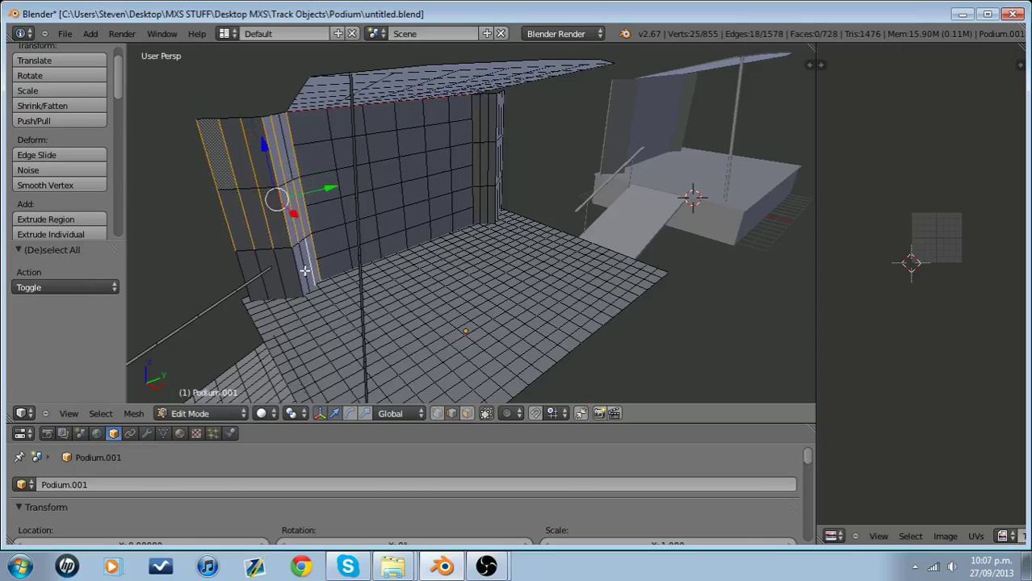
{"action": "right_click", "coordinate": [289, 276], "text": "shift"}
{"action": "key", "text": "a"}
{"action": "middle_click_drag", "start_coordinate": [311, 254], "coordinate": [295, 242]}
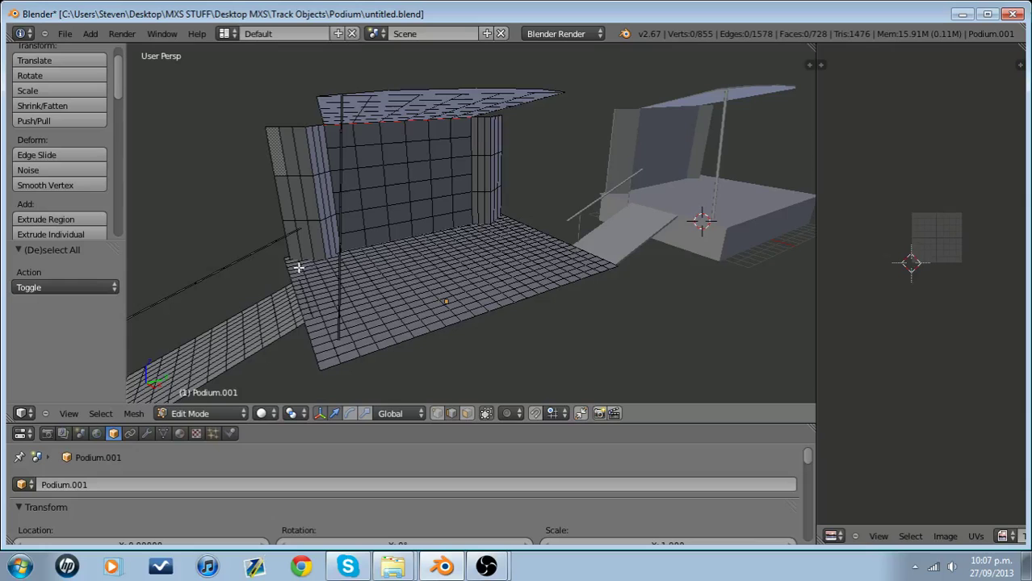
{"action": "left_click", "coordinate": [467, 413]}
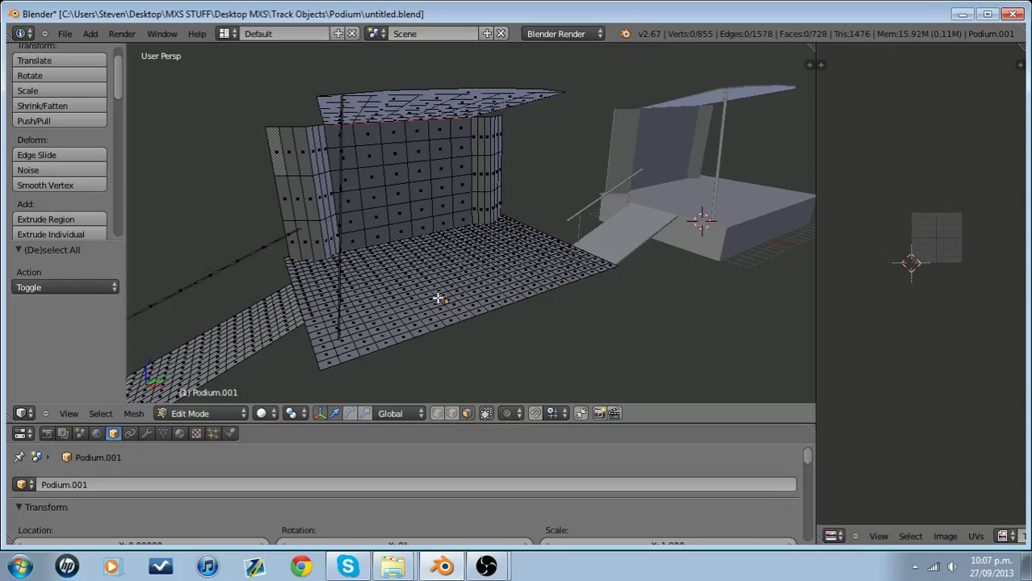
{"action": "middle_click_drag", "start_coordinate": [437, 298], "coordinate": [414, 353]}
{"action": "left_click", "coordinate": [437, 413]}
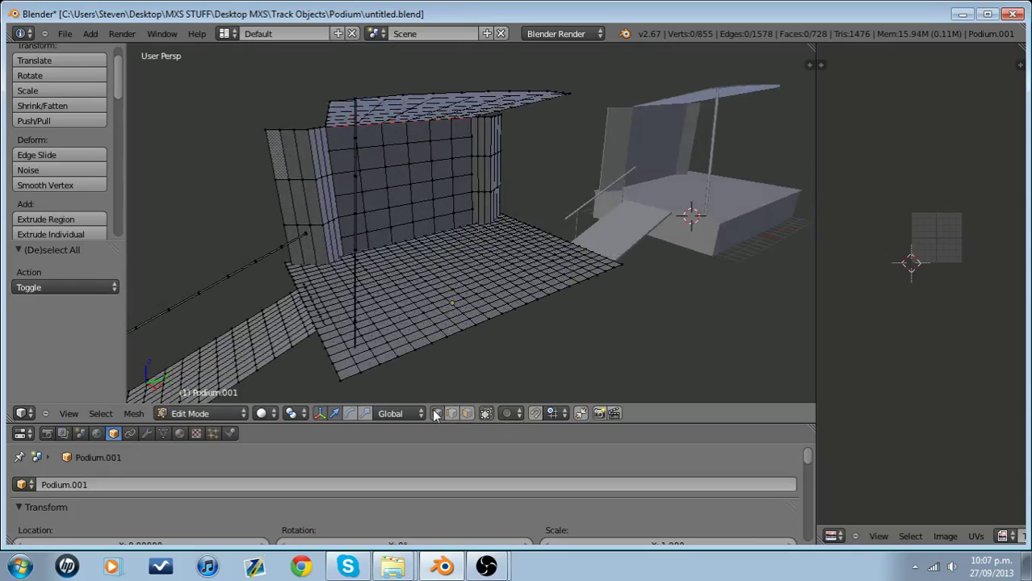
{"action": "scroll", "coordinate": [431, 288], "scroll_direction": "up", "scroll_amount": 3}
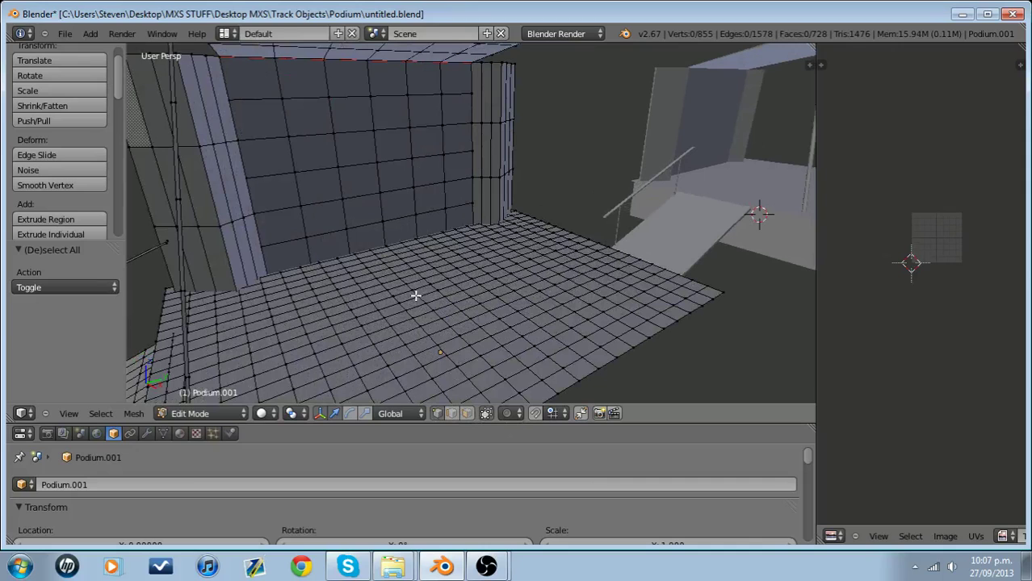
{"action": "right_click", "coordinate": [427, 335]}
{"action": "middle_click_drag", "start_coordinate": [427, 335], "coordinate": [428, 315]}
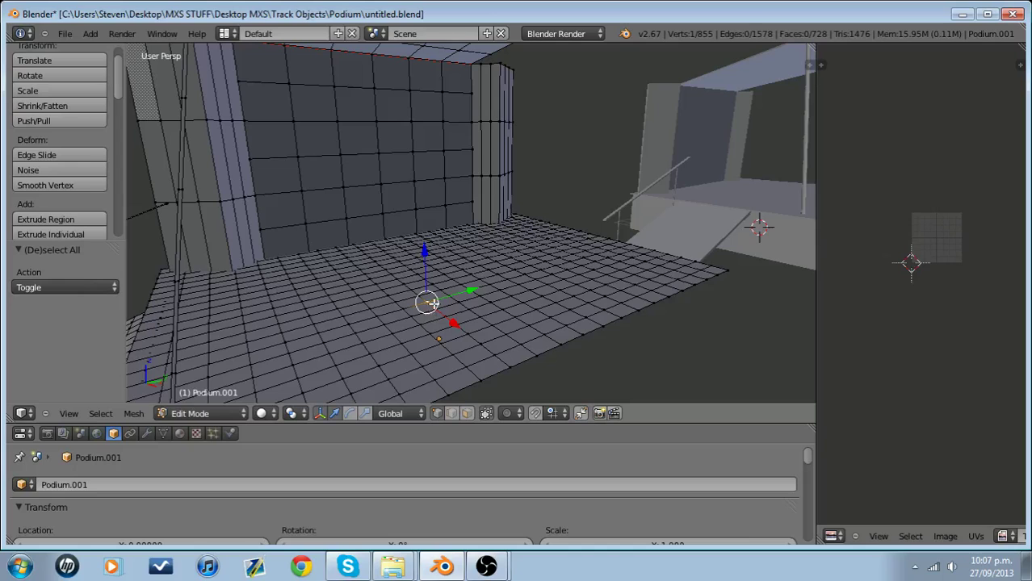
{"action": "middle_click_drag", "start_coordinate": [428, 300], "coordinate": [432, 295]}
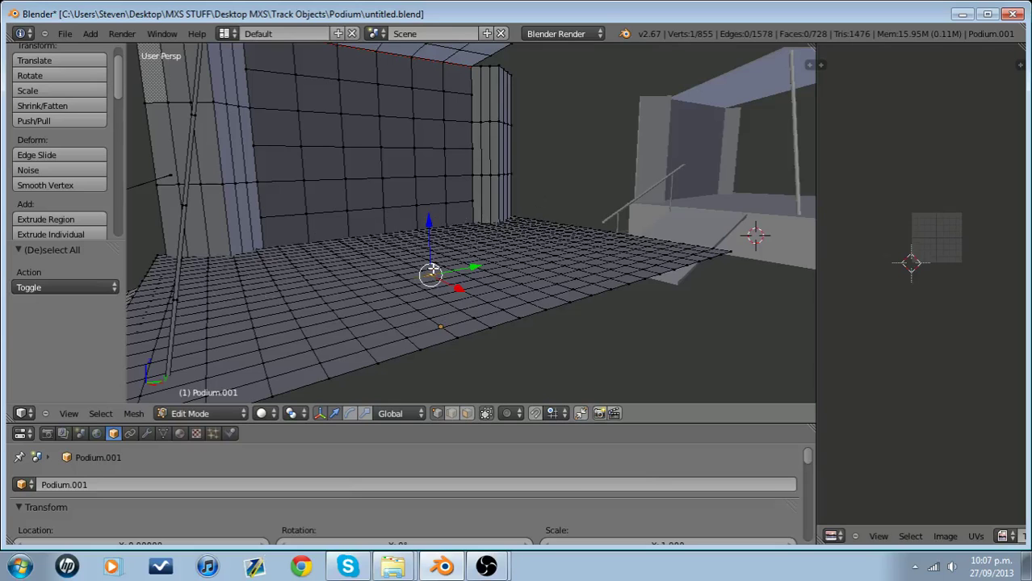
{"action": "key", "text": "l"}
- Lower the floor and ramp grid by -0.5 along Z, then return to Object Mode
{"action": "middle_click_drag", "start_coordinate": [432, 271], "coordinate": [337, 283]}
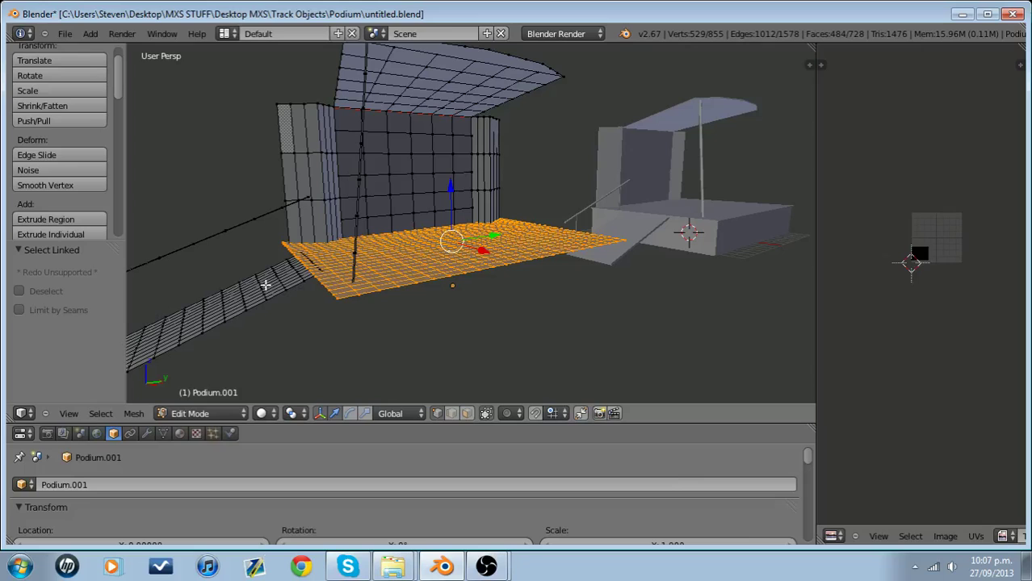
{"action": "key", "text": "l"}
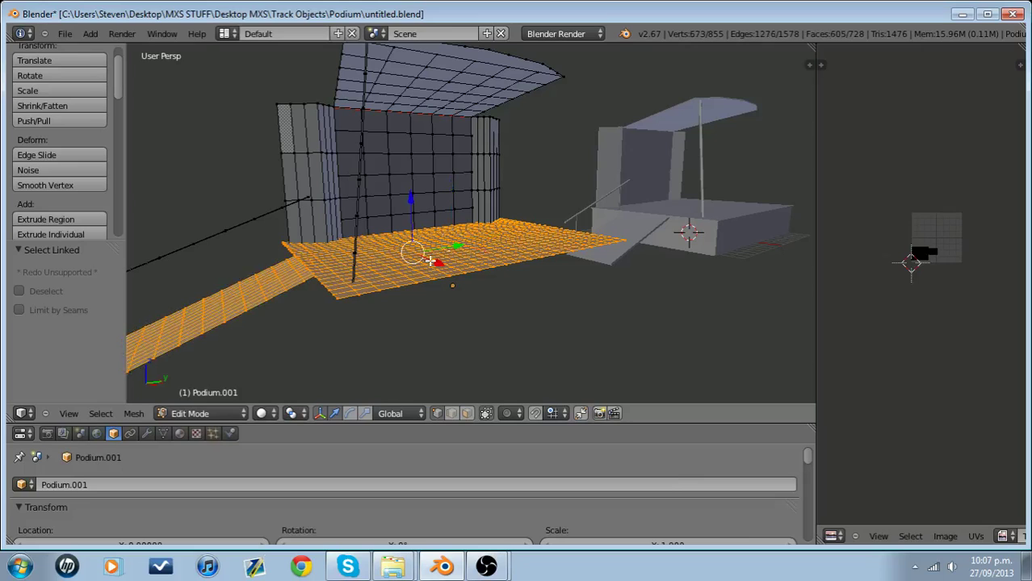
{"action": "key", "text": "g"}
{"action": "key", "text": "z"}
{"action": "type", "text": "-0.5"}
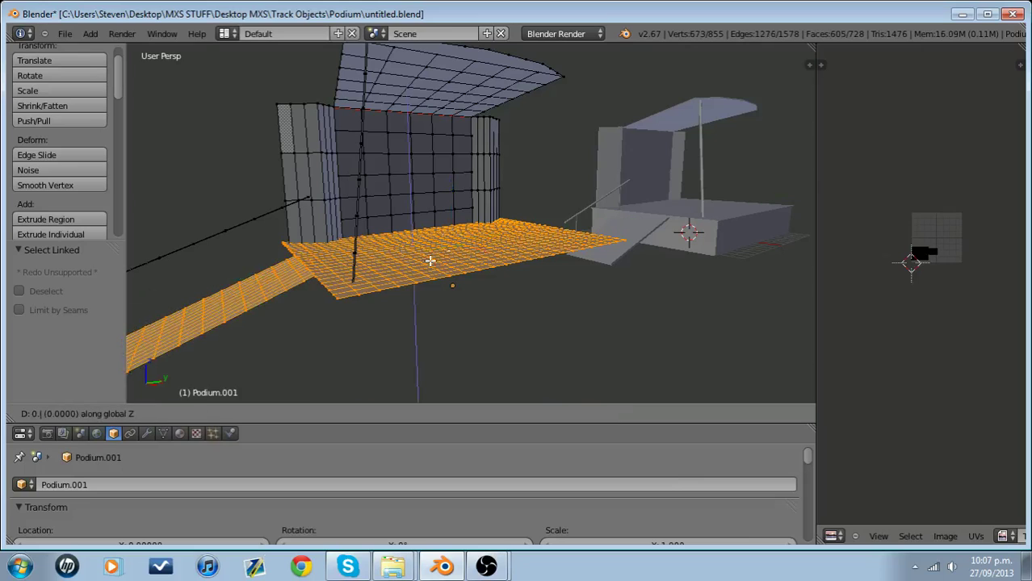
{"action": "key", "text": "Return"}
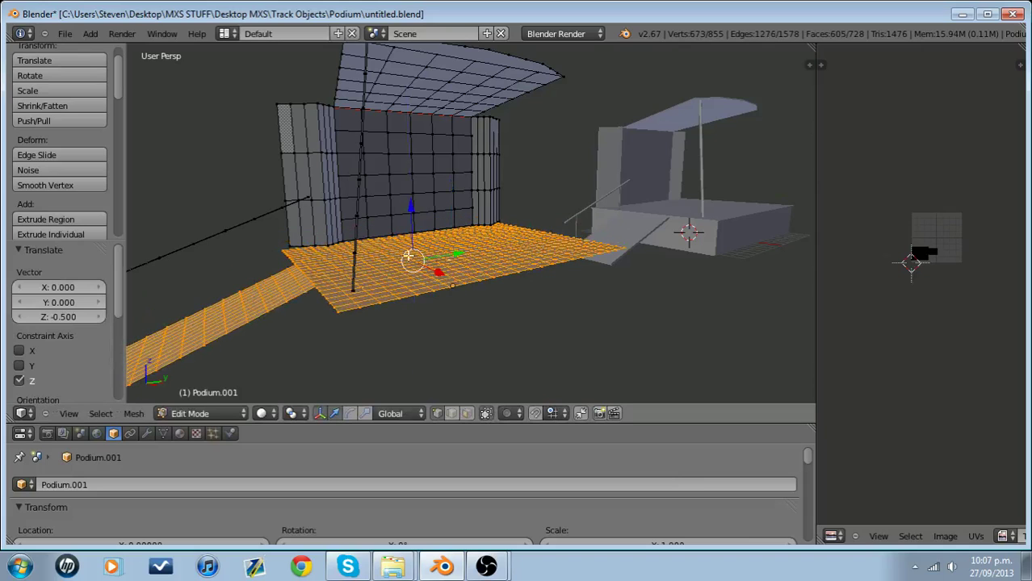
{"action": "left_click", "coordinate": [242, 413]}
{"action": "left_click", "coordinate": [240, 399]}
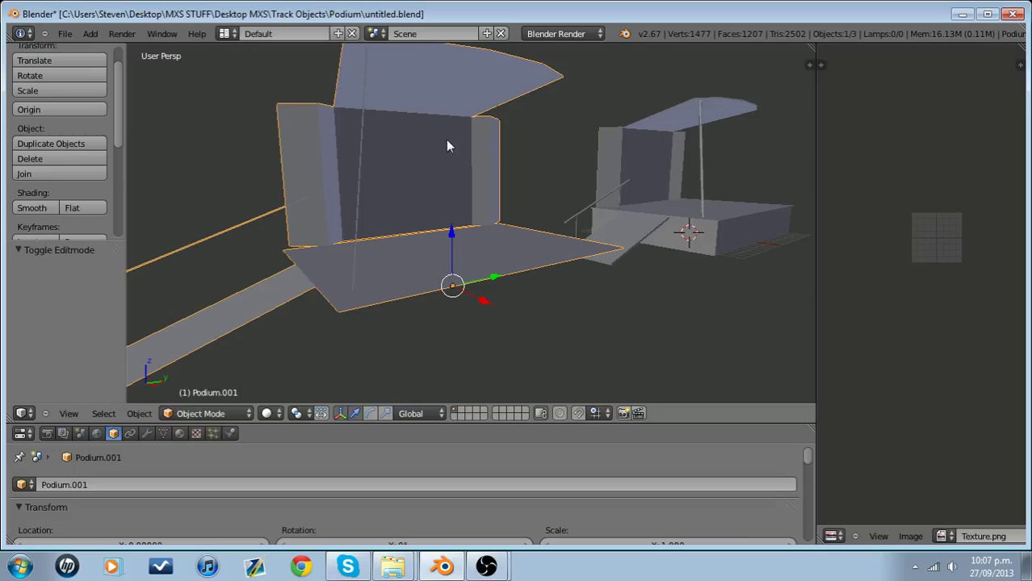
- Export Podium.001 to the Desktop as Podium.jm in MX Simulator model format
{"action": "left_click", "coordinate": [66, 38]}
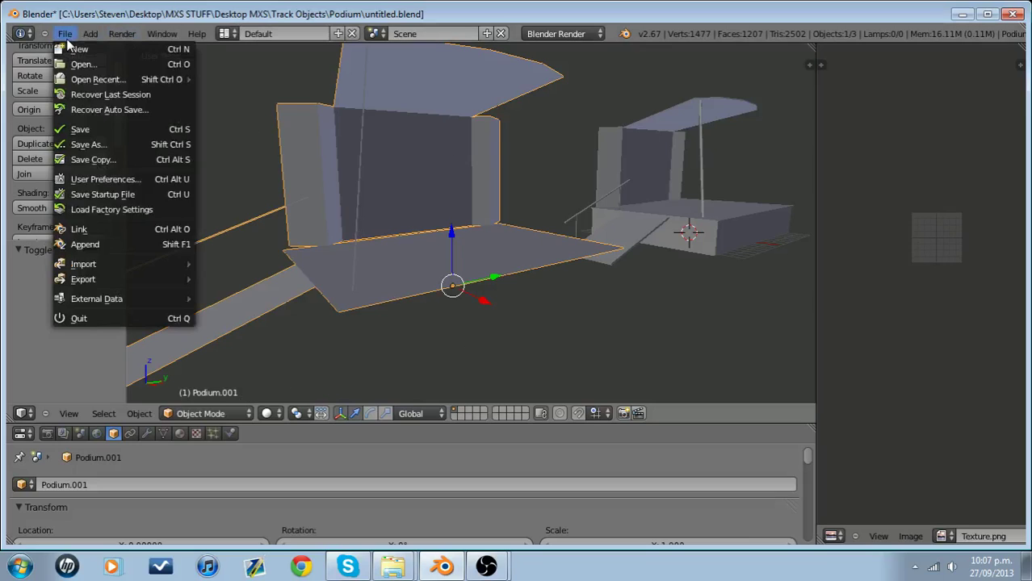
{"action": "mouse_move", "coordinate": [140, 279]}
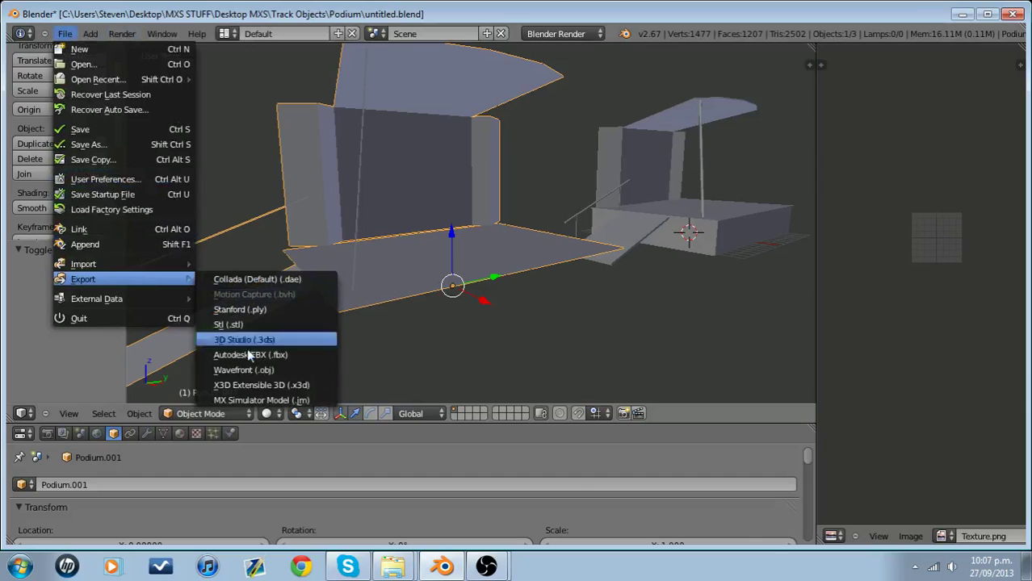
{"action": "left_click", "coordinate": [262, 401]}
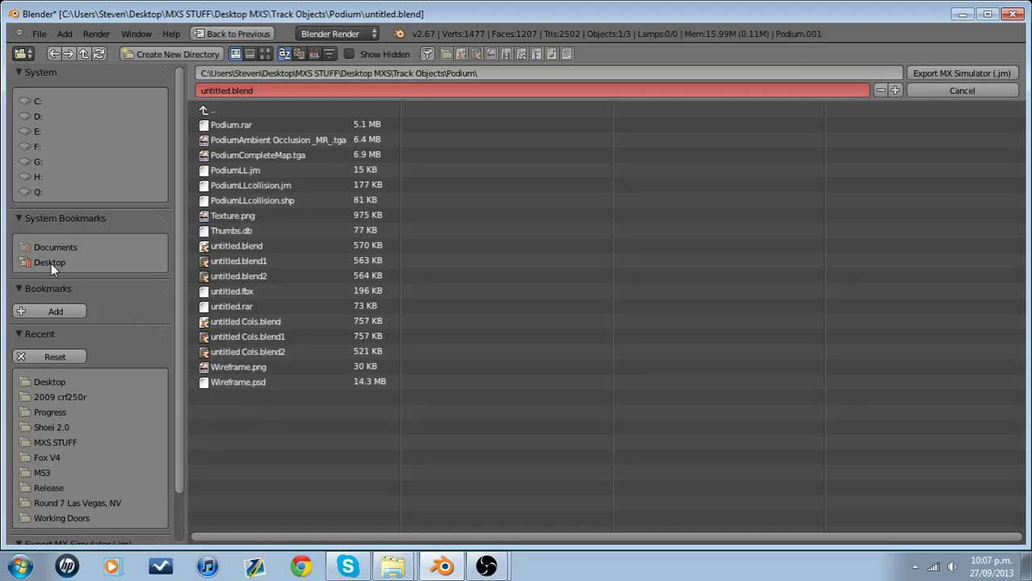
{"action": "left_click", "coordinate": [50, 262]}
{"action": "left_click", "coordinate": [274, 89]}
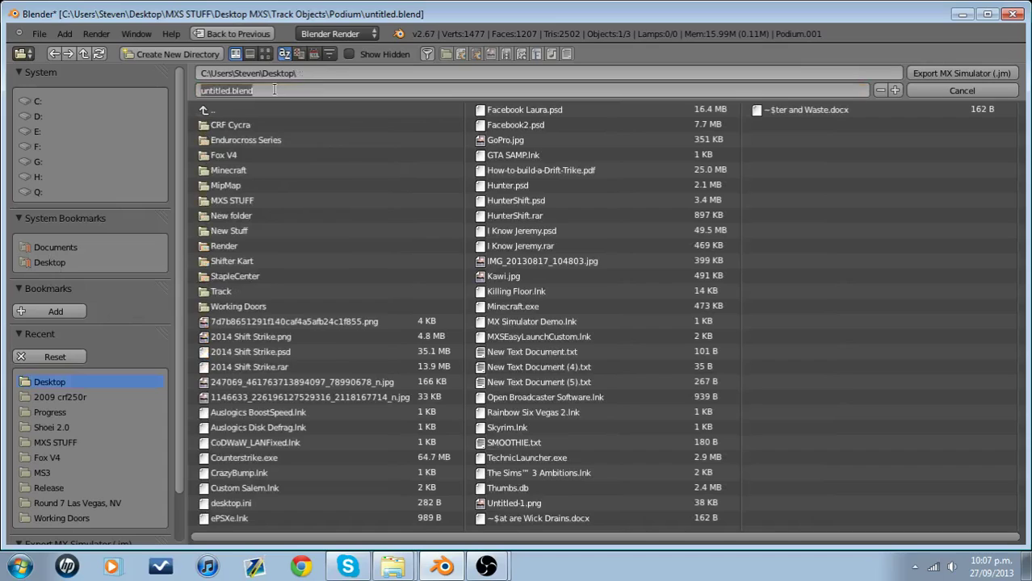
{"action": "type", "text": "Pod"}
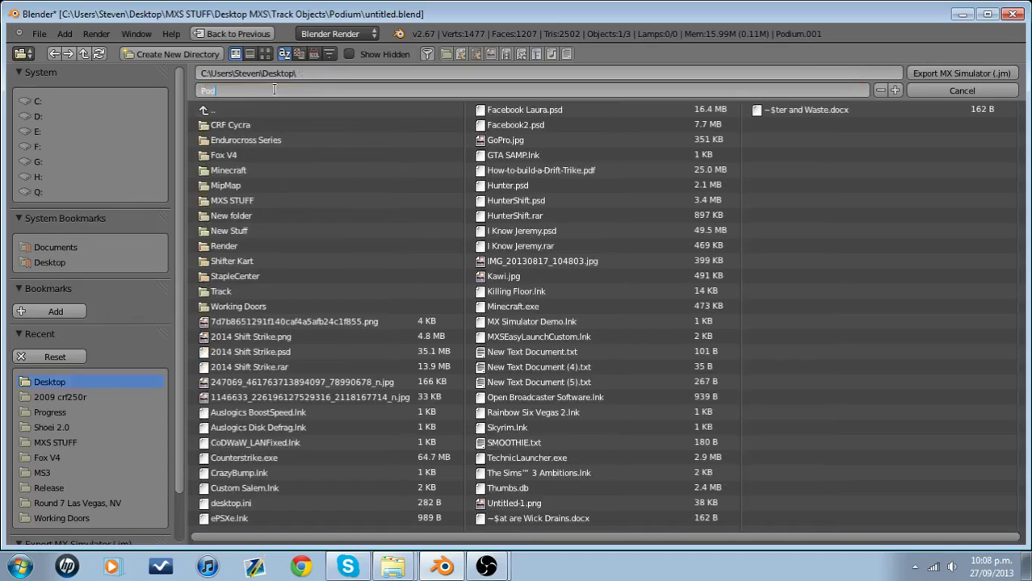
{"action": "type", "text": "ium"}
{"action": "left_click", "coordinate": [984, 75]}
{"action": "left_click", "coordinate": [984, 75]}
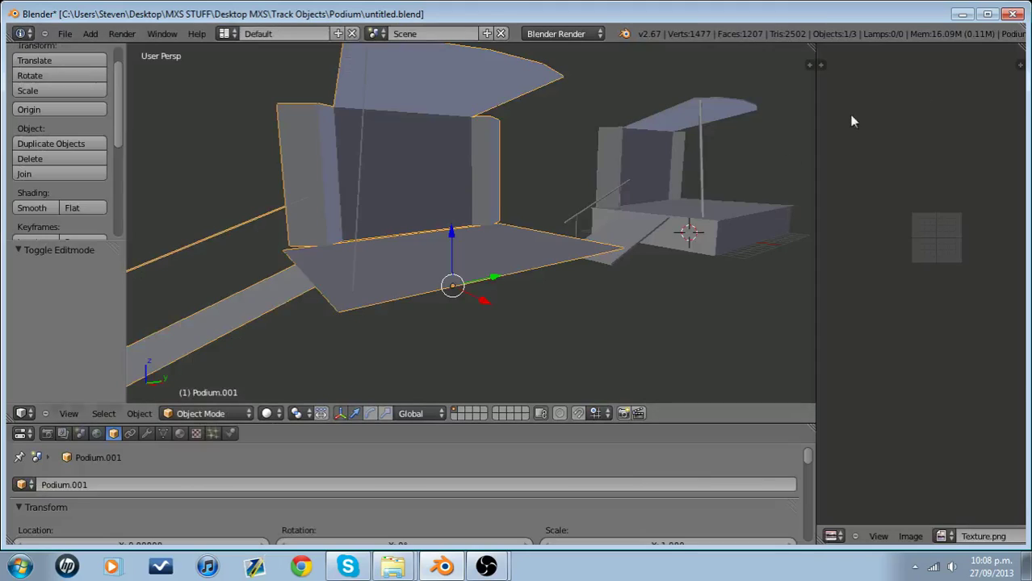
{"action": "left_click", "coordinate": [962, 15]}
- Launch shp file generator and load Desktop\Podium.jm as the source model
{"action": "left_click", "coordinate": [745, 92]}
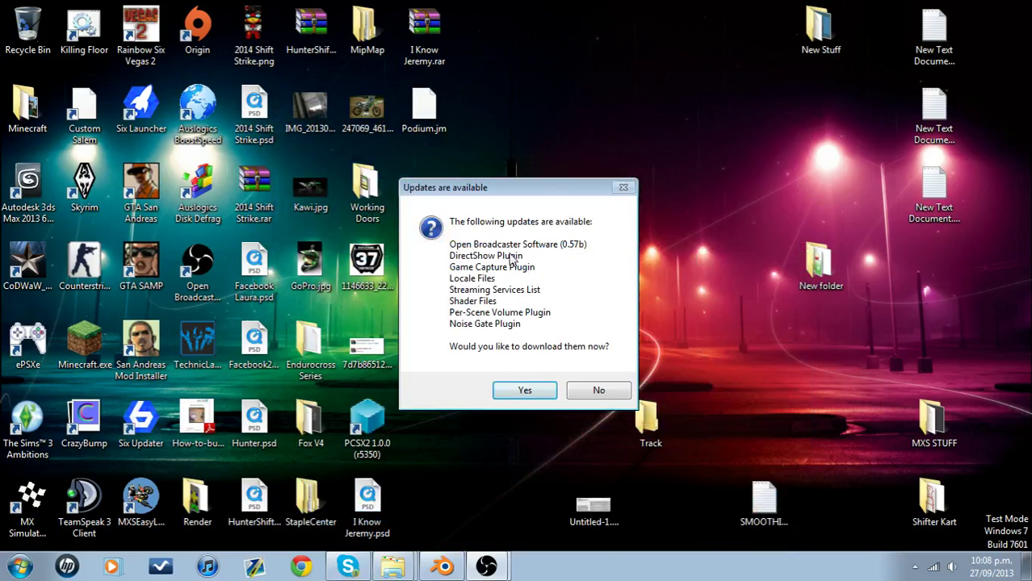
{"action": "left_click", "coordinate": [599, 391]}
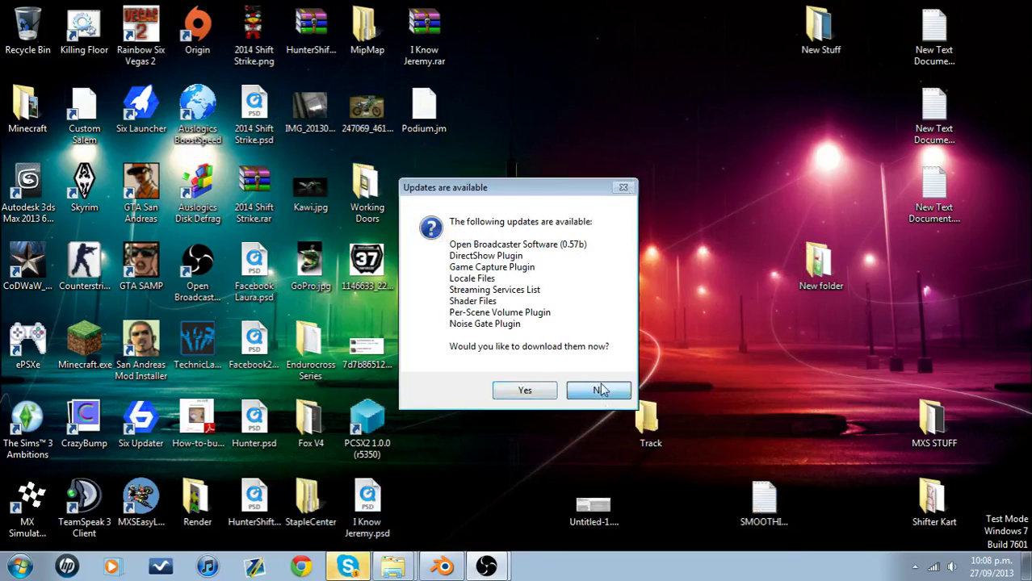
{"action": "left_click", "coordinate": [392, 567]}
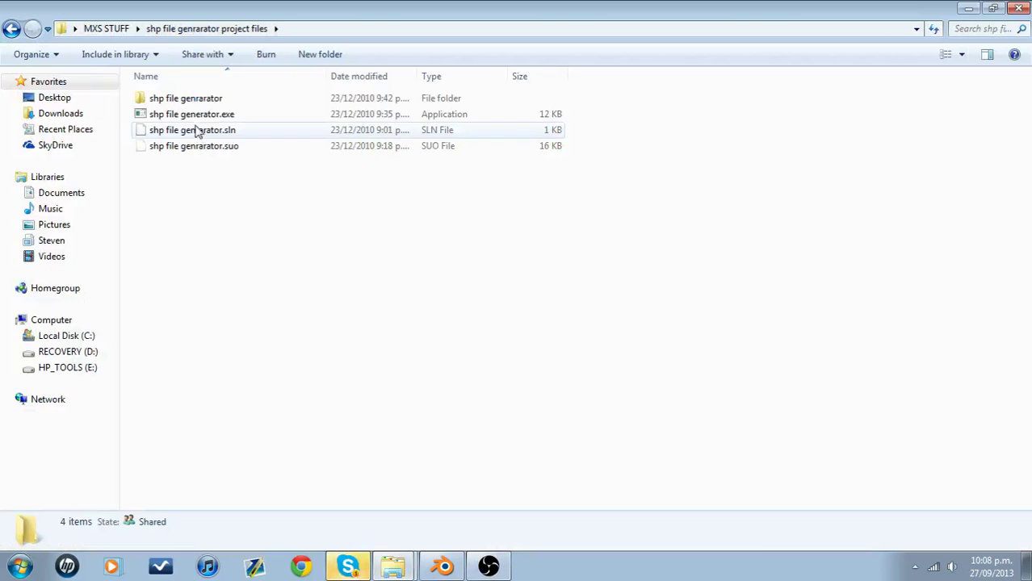
{"action": "double_click", "coordinate": [203, 115]}
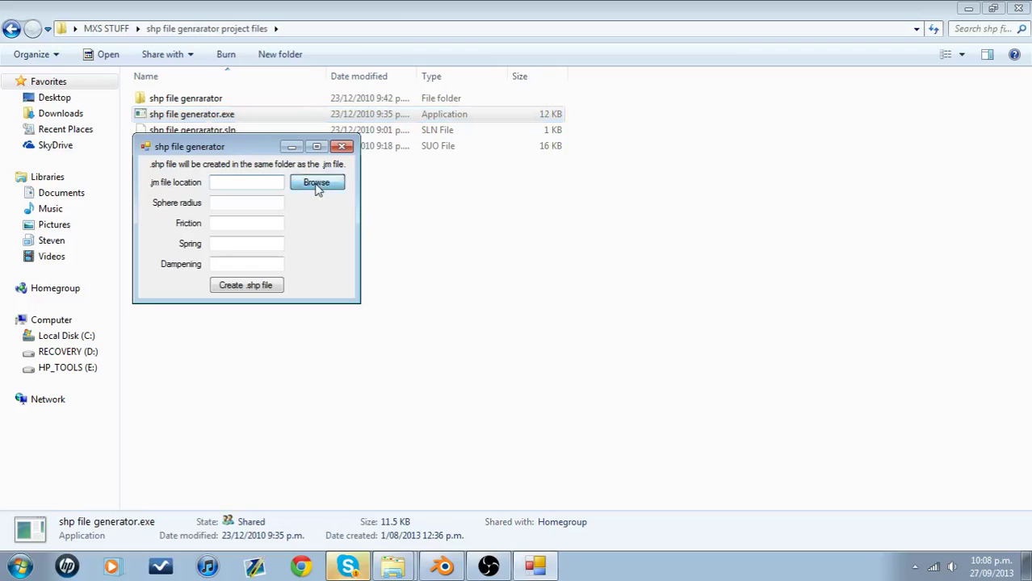
{"action": "left_click", "coordinate": [314, 184]}
{"action": "left_click", "coordinate": [635, 202]}
{"action": "scroll", "coordinate": [635, 203], "scroll_direction": "down", "scroll_amount": 5}
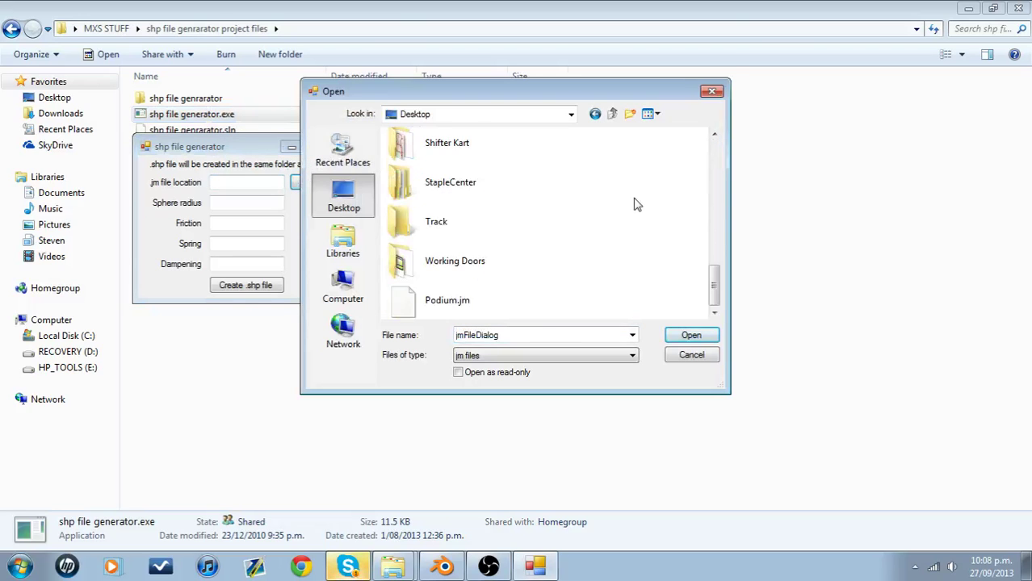
{"action": "left_click", "coordinate": [448, 299]}
{"action": "left_click", "coordinate": [691, 335]}
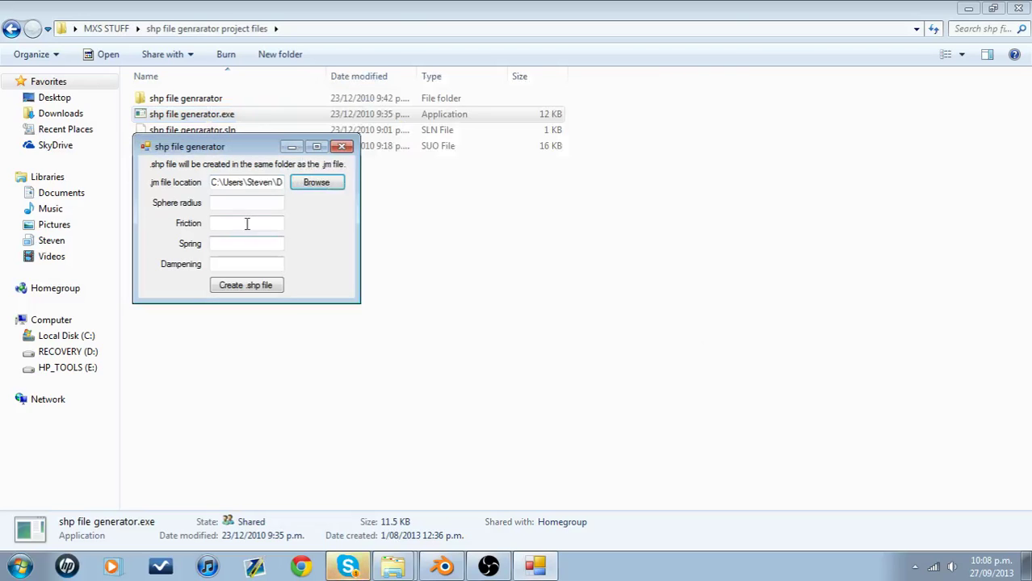
- Generate the .shp with sphere radius .5, friction 2, spring 1000, dampening 200, then close it
{"action": "left_click", "coordinate": [245, 205]}
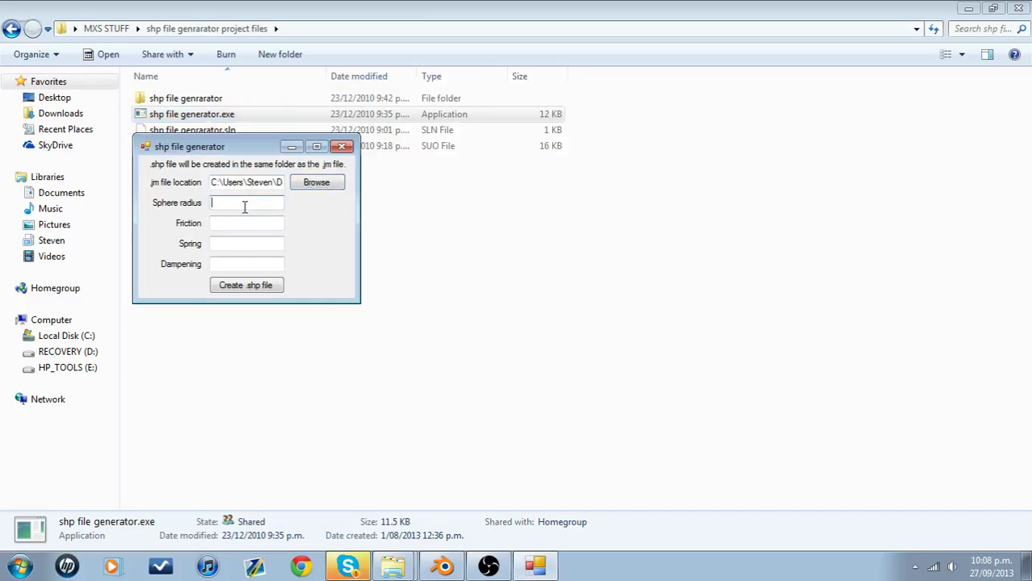
{"action": "type", "text": ".5"}
{"action": "key", "text": "Tab"}
{"action": "type", "text": "2"}
{"action": "key", "text": "Tab"}
{"action": "type", "text": "1000"}
{"action": "key", "text": "Tab"}
{"action": "type", "text": "2"}
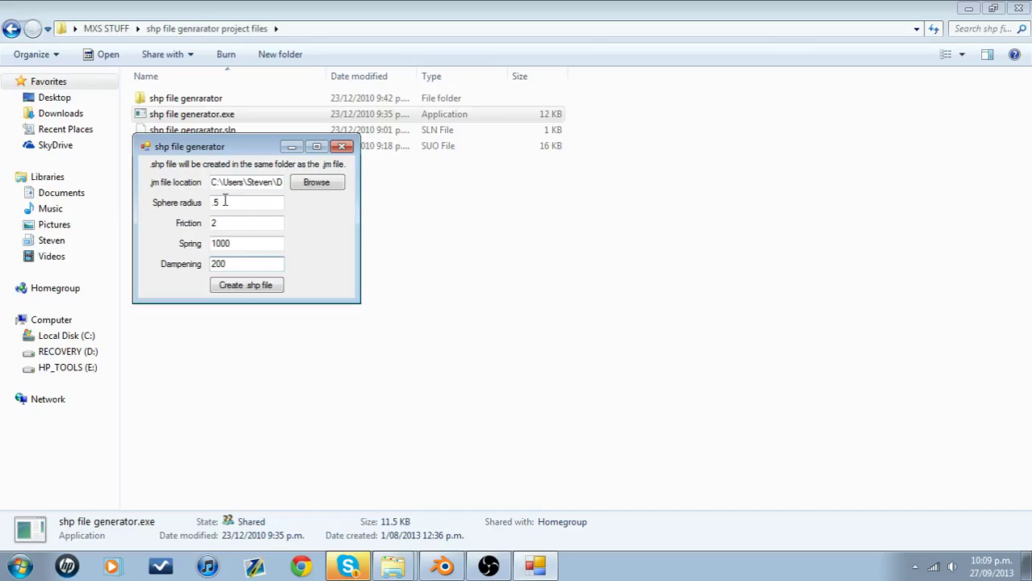
{"action": "left_click", "coordinate": [265, 291]}
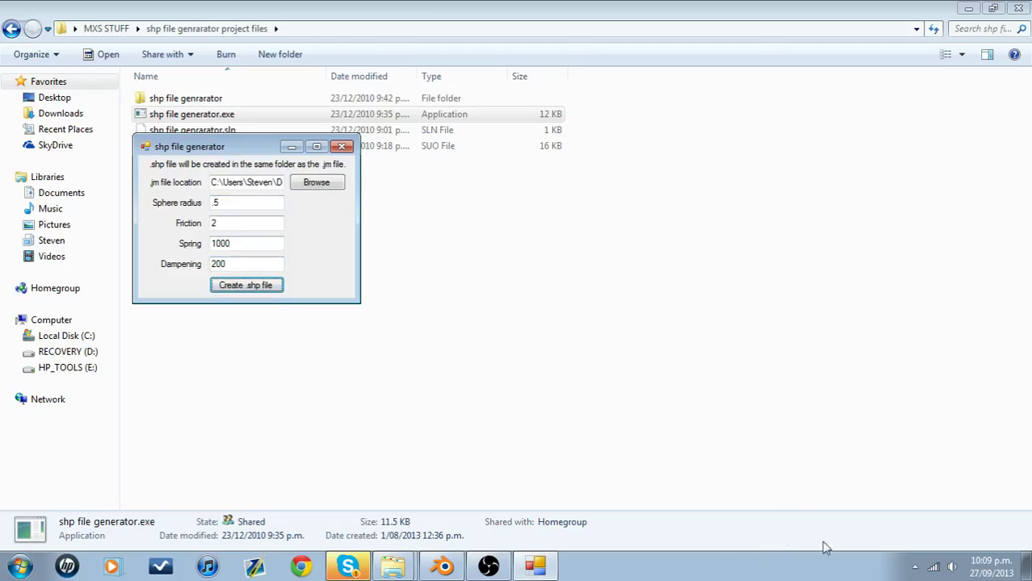
{"action": "left_click", "coordinate": [341, 147]}
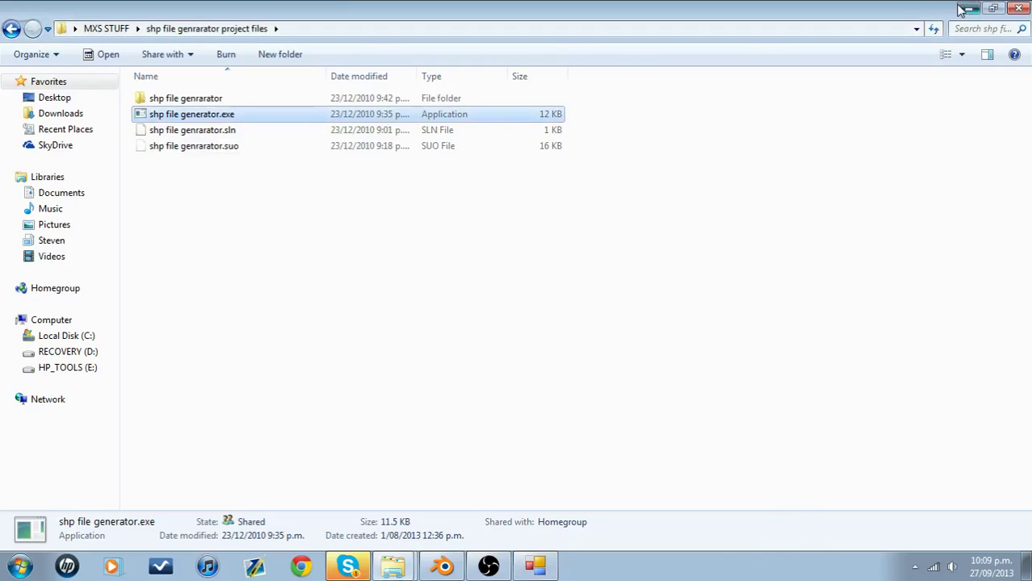
- Open the new Podium.shp from the desktop in Notepad++
{"action": "left_click", "coordinate": [966, 8]}
{"action": "left_click", "coordinate": [427, 187]}
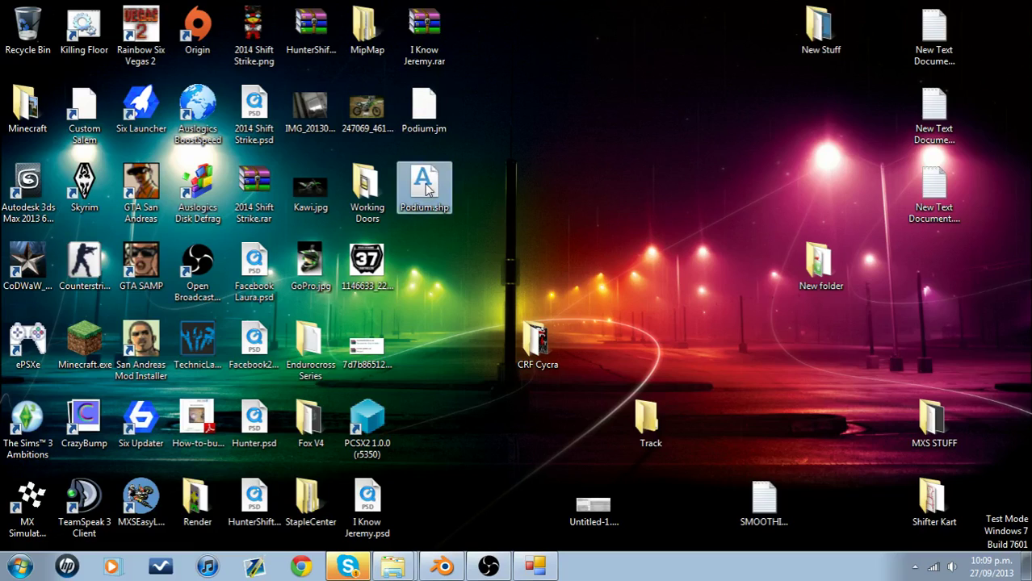
{"action": "right_click", "coordinate": [427, 188]}
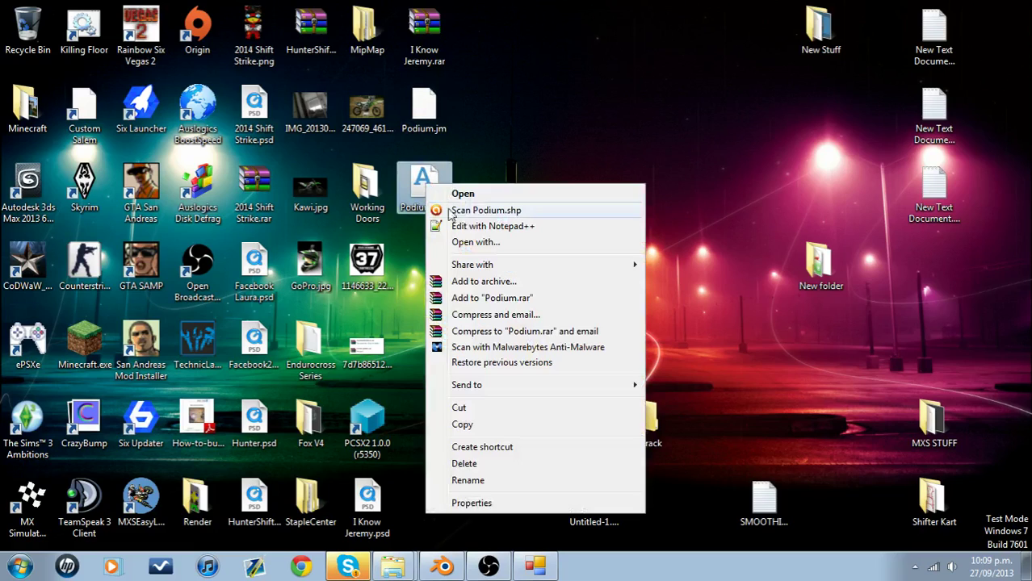
{"action": "left_click", "coordinate": [491, 228]}
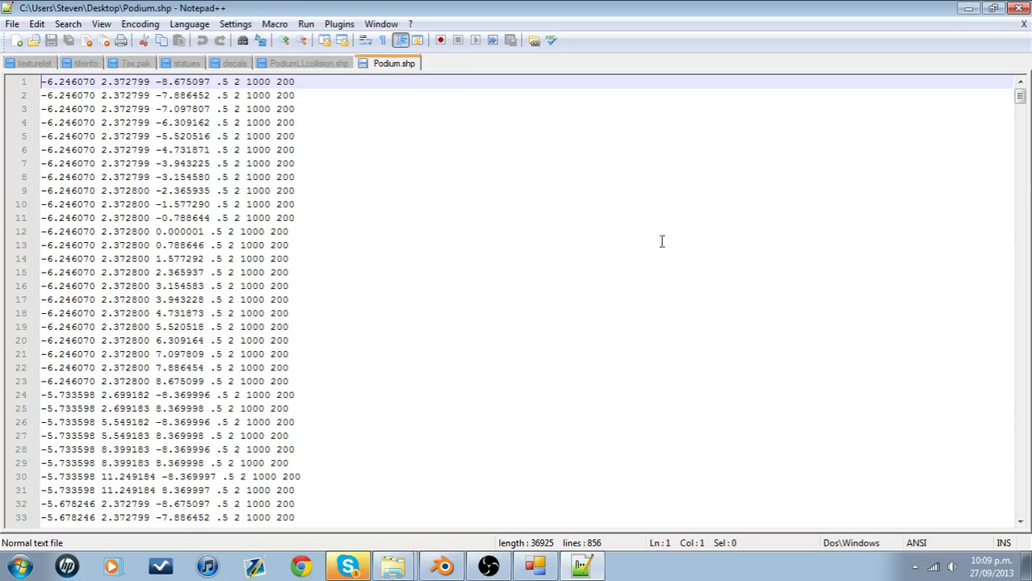
- Insert 855 as a new first line above the coordinate data and save the file
{"action": "left_click_drag", "start_coordinate": [1020, 94], "coordinate": [1022, 510]}
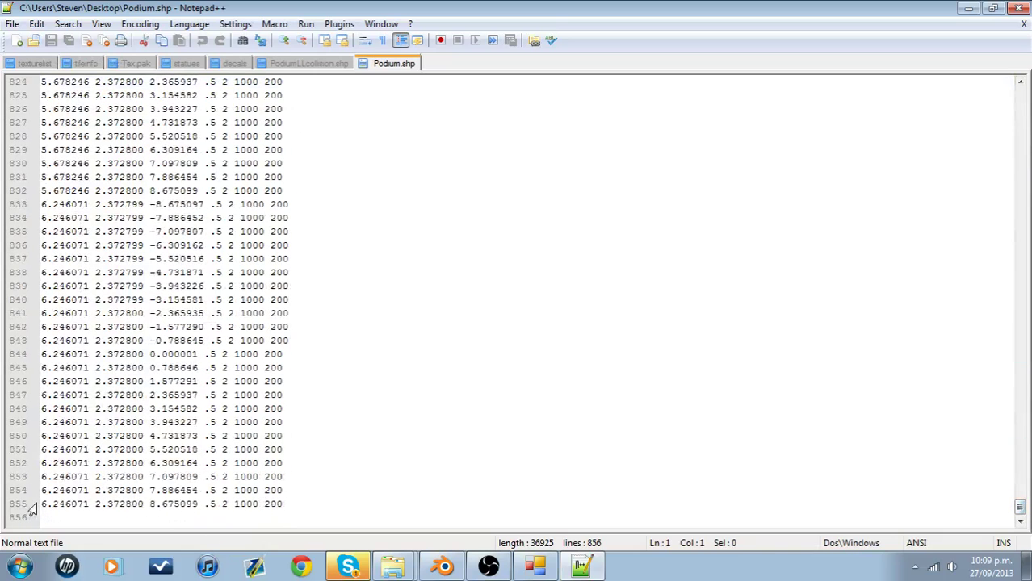
{"action": "left_click_drag", "start_coordinate": [1019, 507], "coordinate": [1019, 95]}
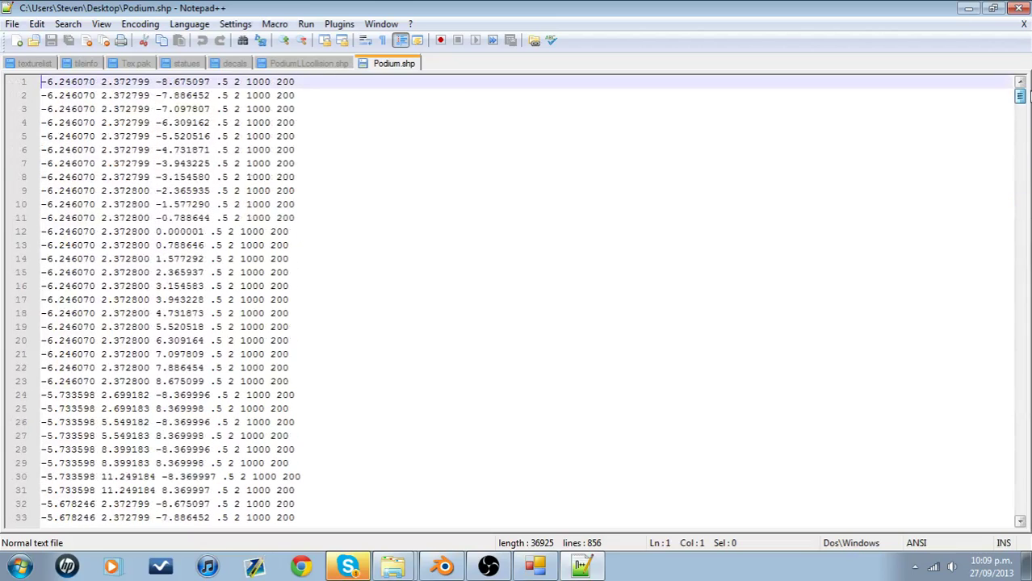
{"action": "key", "text": "Return"}
{"action": "key", "text": "Up"}
{"action": "type", "text": "855"}
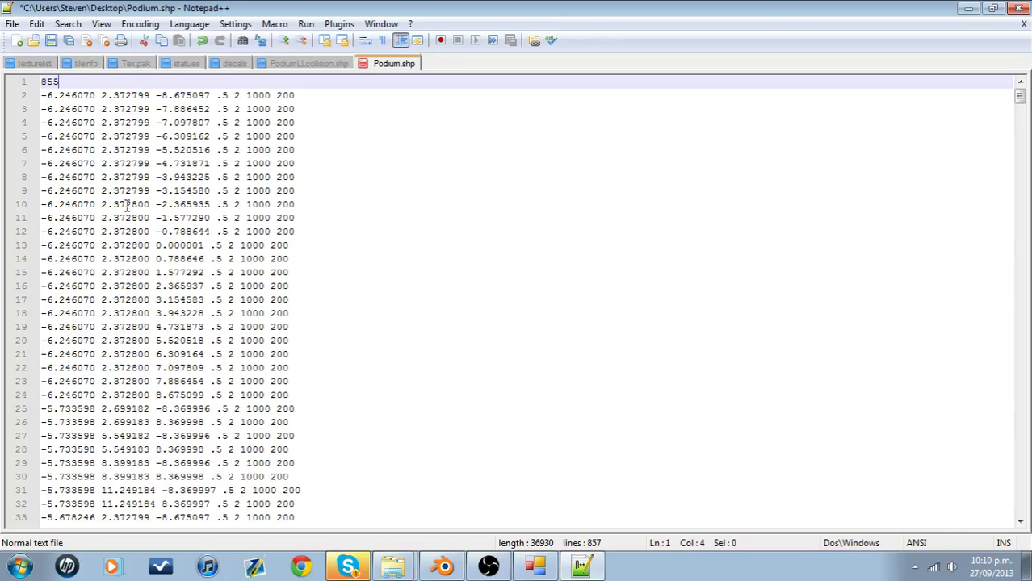
{"action": "left_click", "coordinate": [52, 40]}
- Close Notepad++, cut Podium.shp, and open Dunedin_Supercross's Models\Other folder
{"action": "left_click", "coordinate": [1019, 7]}
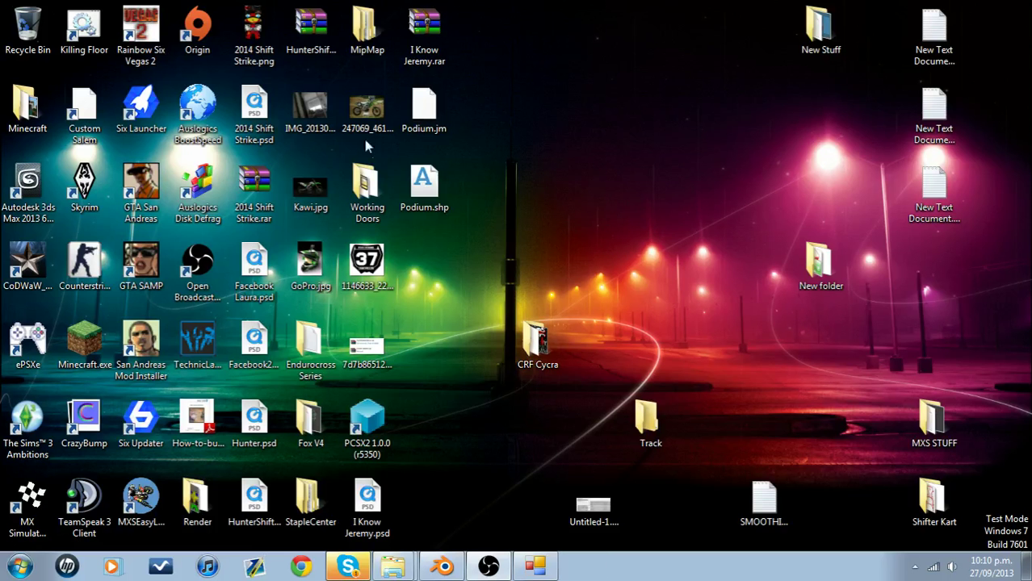
{"action": "right_click", "coordinate": [420, 184]}
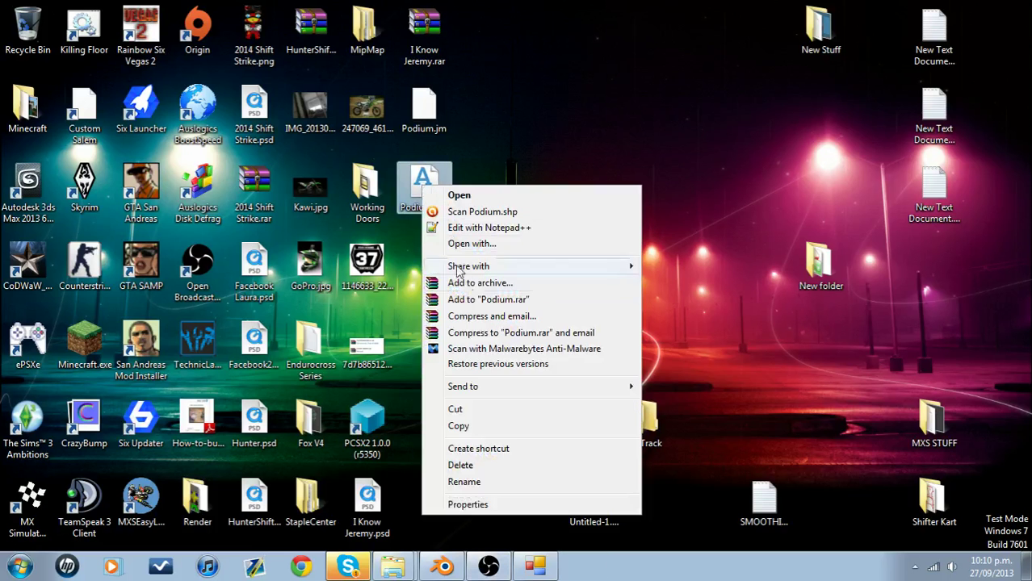
{"action": "left_click", "coordinate": [491, 412]}
{"action": "left_click", "coordinate": [30, 566]}
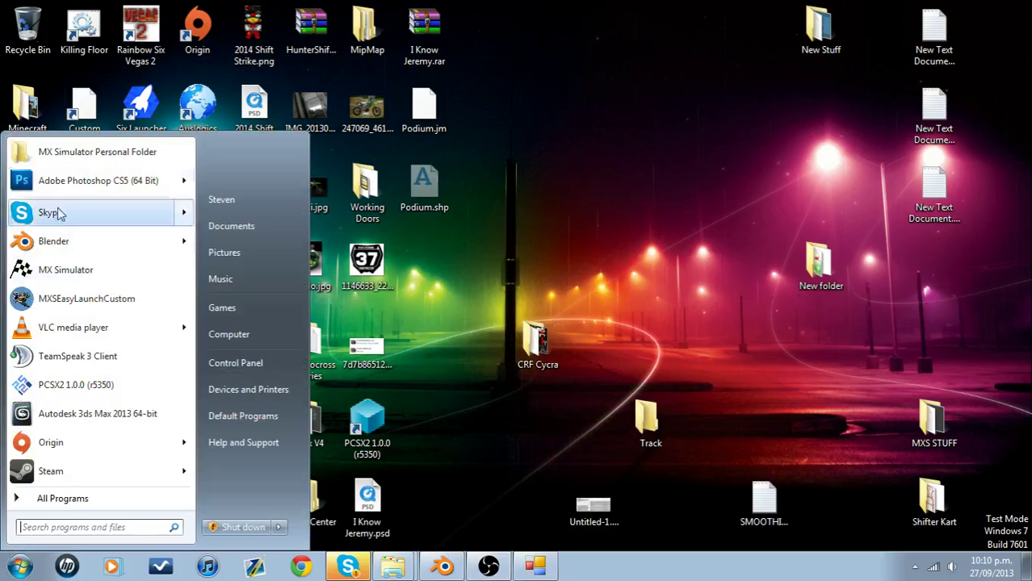
{"action": "left_click", "coordinate": [88, 153]}
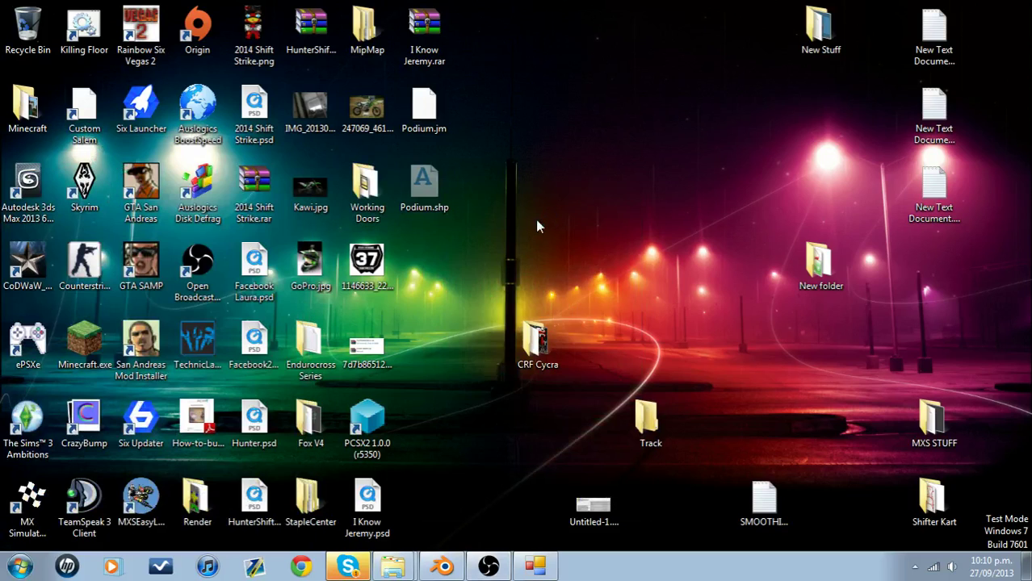
{"action": "type", "text": "du"}
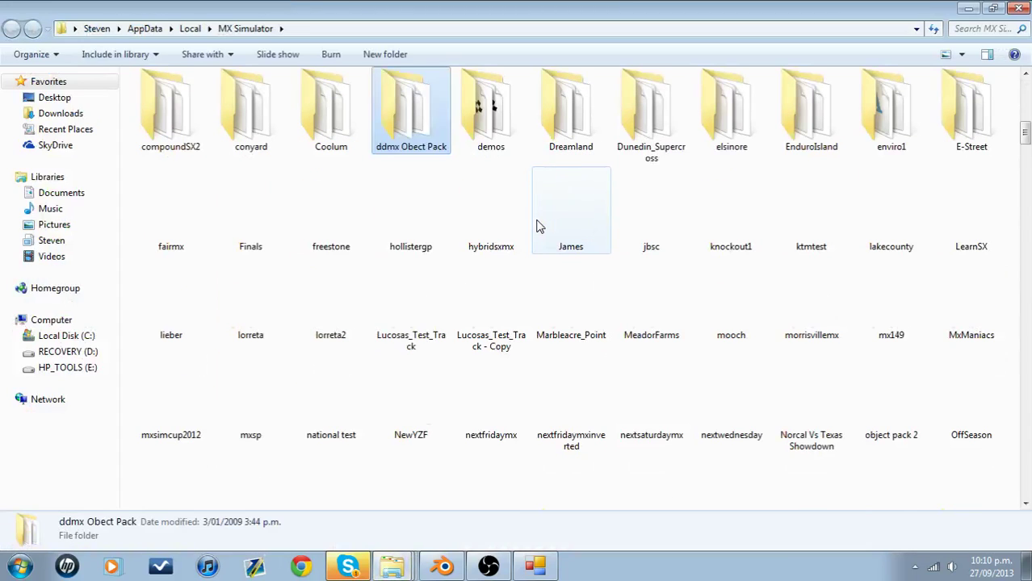
{"action": "key", "text": "Return"}
{"action": "key", "text": "Down"}
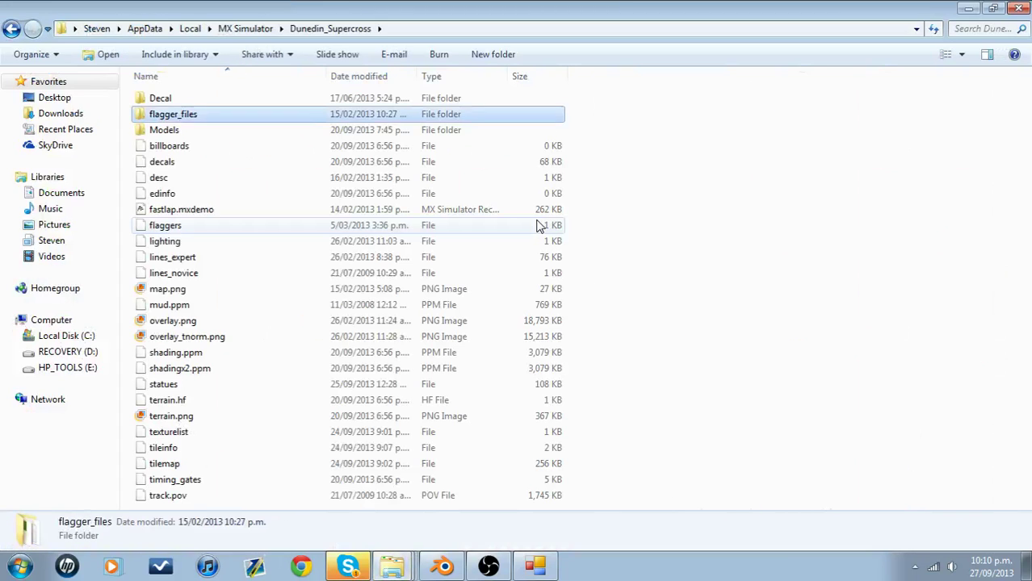
{"action": "key", "text": "Down"}
{"action": "key", "text": "Return"}
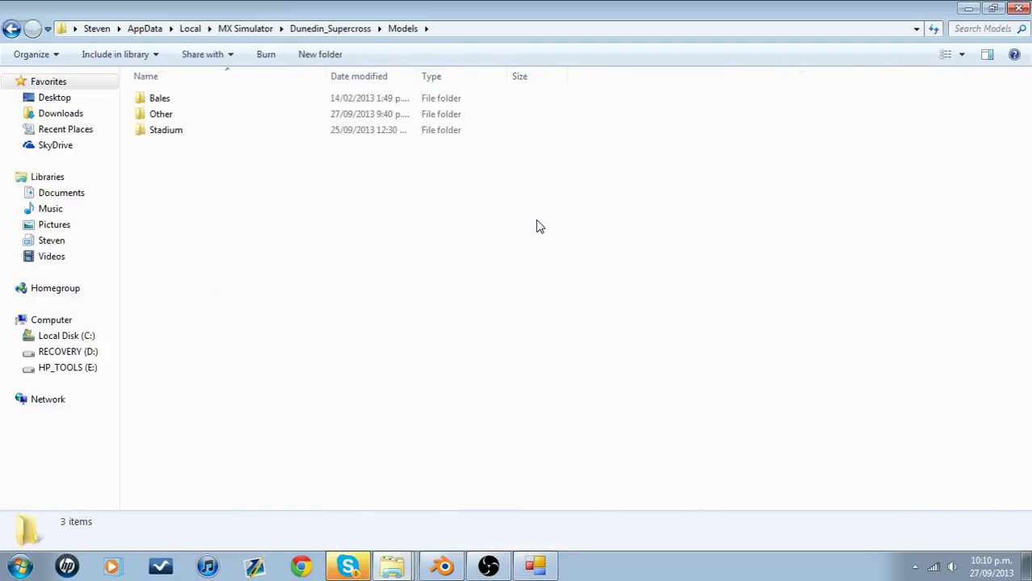
{"action": "key", "text": "Down"}
{"action": "key", "text": "Down"}
{"action": "key", "text": "Return"}
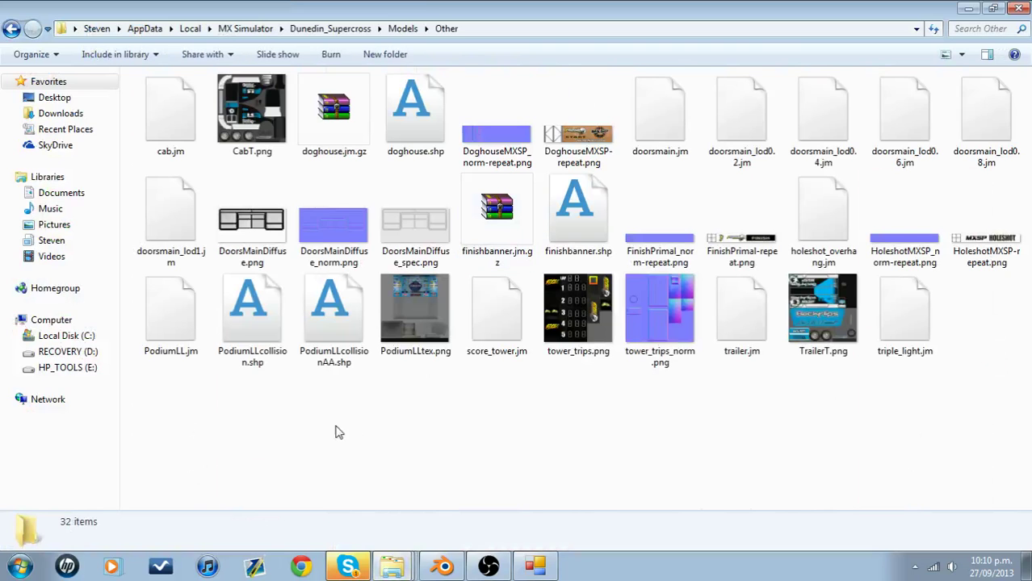
- Delete the old PodiumLLcollision.shp and paste Podium.shp into the Other folder
{"action": "left_click", "coordinate": [267, 339]}
{"action": "key", "text": "Delete"}
{"action": "key", "text": "Return"}
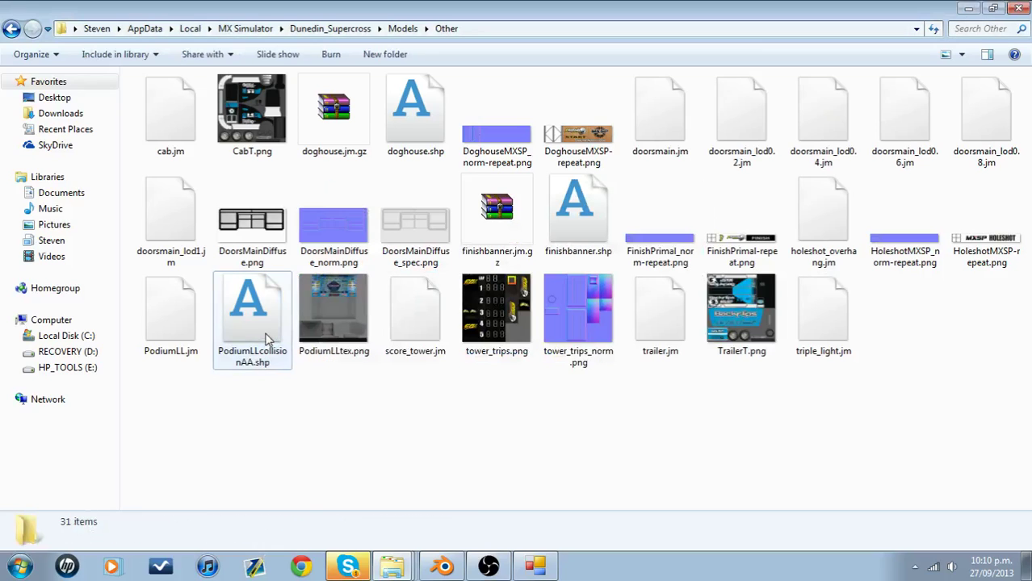
{"action": "right_click", "coordinate": [297, 401]}
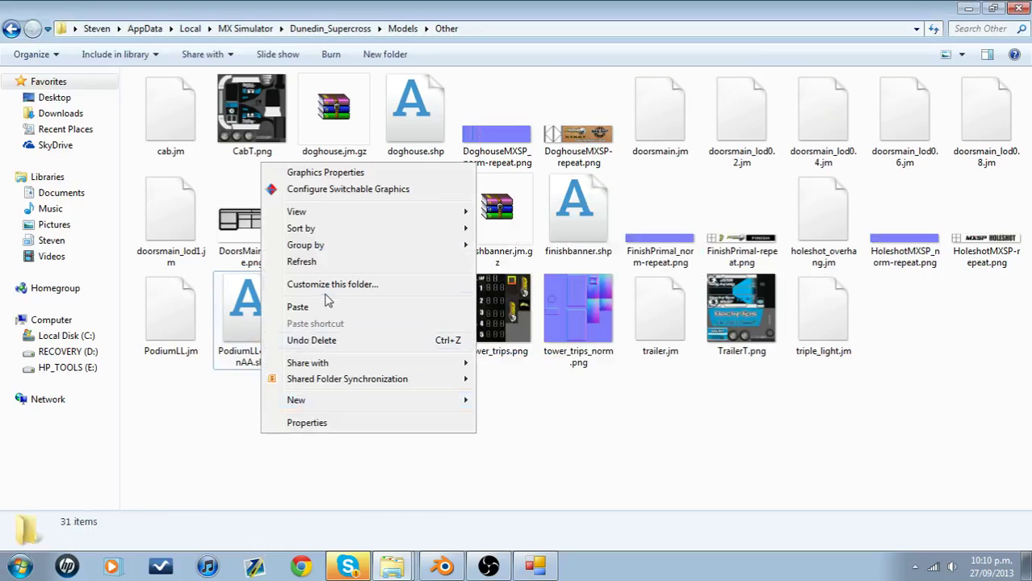
{"action": "left_click", "coordinate": [321, 306]}
- Rename the pasted Podium.shp to PodiumLLcollision.shp and close the folder
{"action": "right_click", "coordinate": [170, 339]}
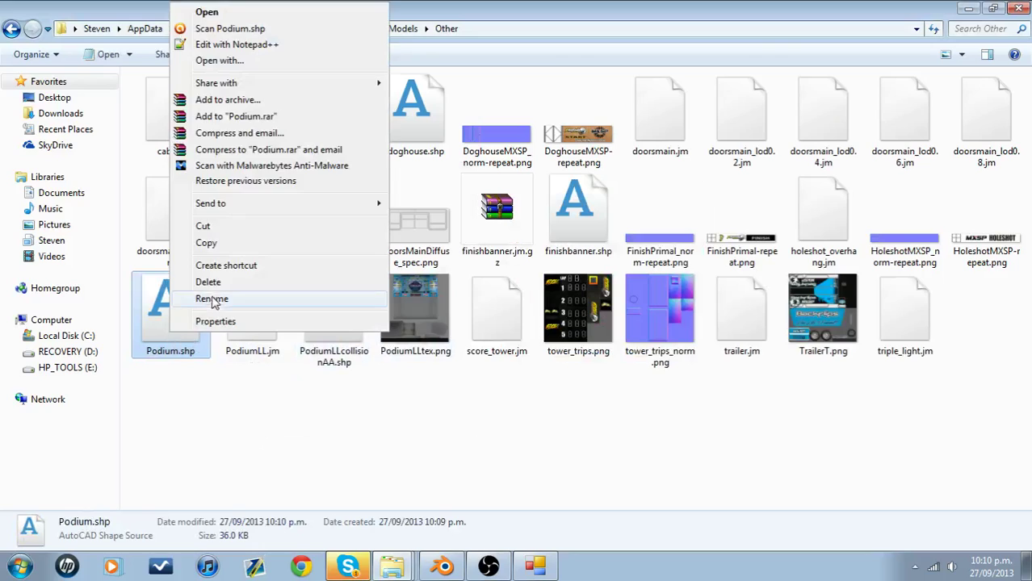
{"action": "left_click", "coordinate": [220, 296]}
{"action": "key", "text": "Right"}
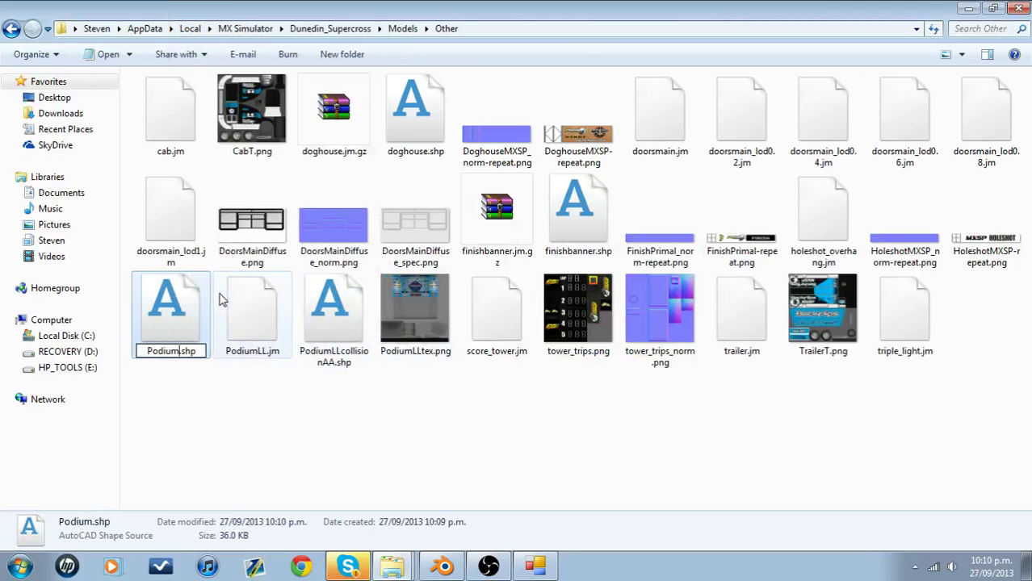
{"action": "type", "text": "LLcolli"}
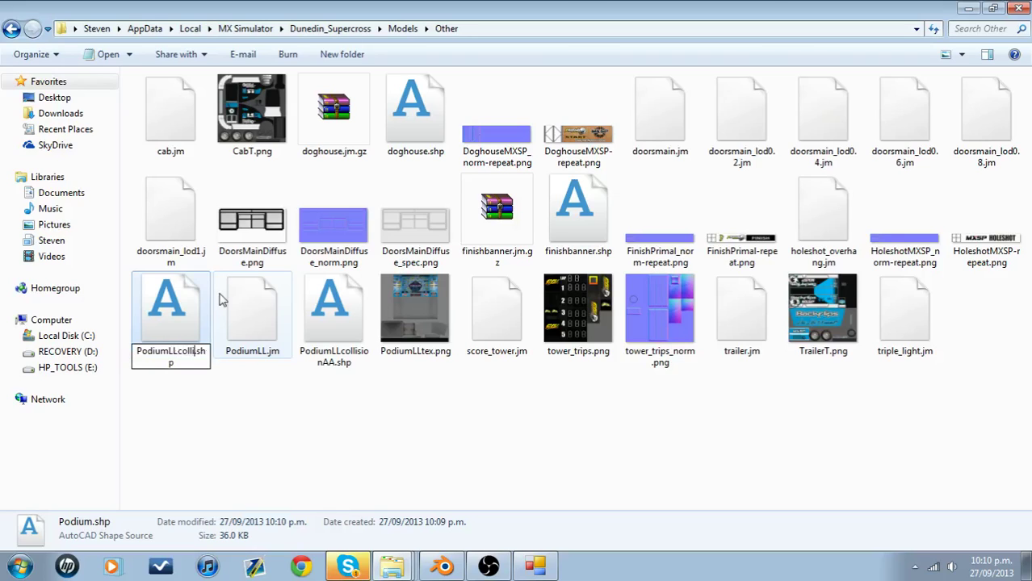
{"action": "type", "text": "sio"}
{"action": "type", "text": "n"}
{"action": "key", "text": "Return"}
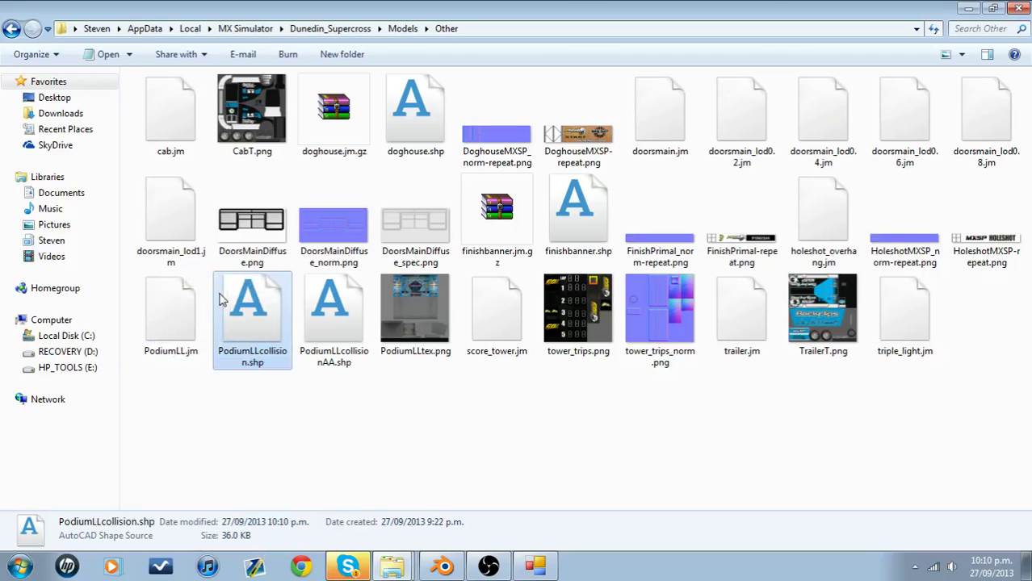
{"action": "left_click", "coordinate": [482, 423]}
{"action": "left_click", "coordinate": [1018, 9]}
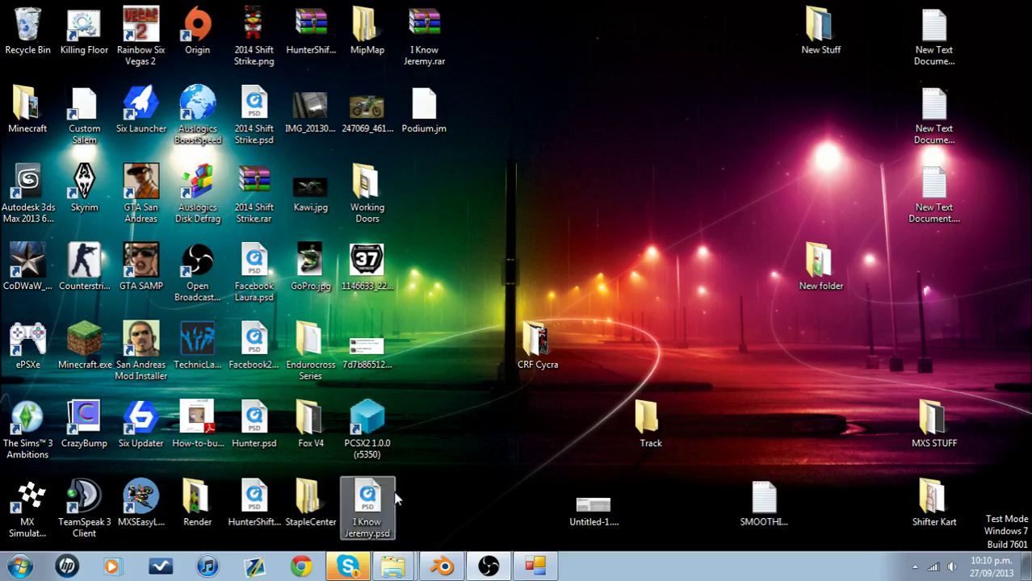
- Launch MX Simulator through the MXSEasyLauncher desktop shortcut
{"action": "double_click", "coordinate": [154, 501]}
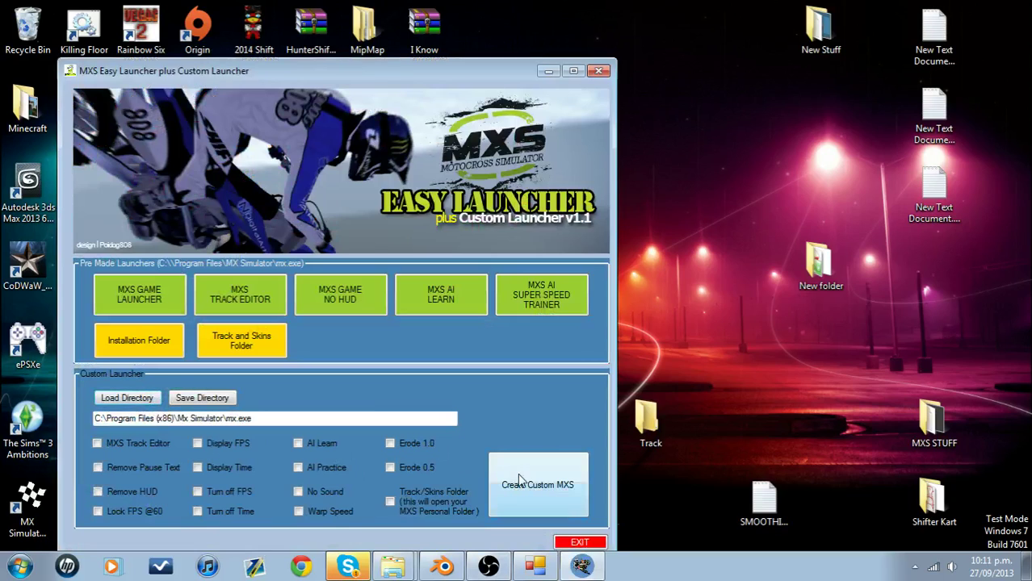
{"action": "left_click", "coordinate": [488, 566]}
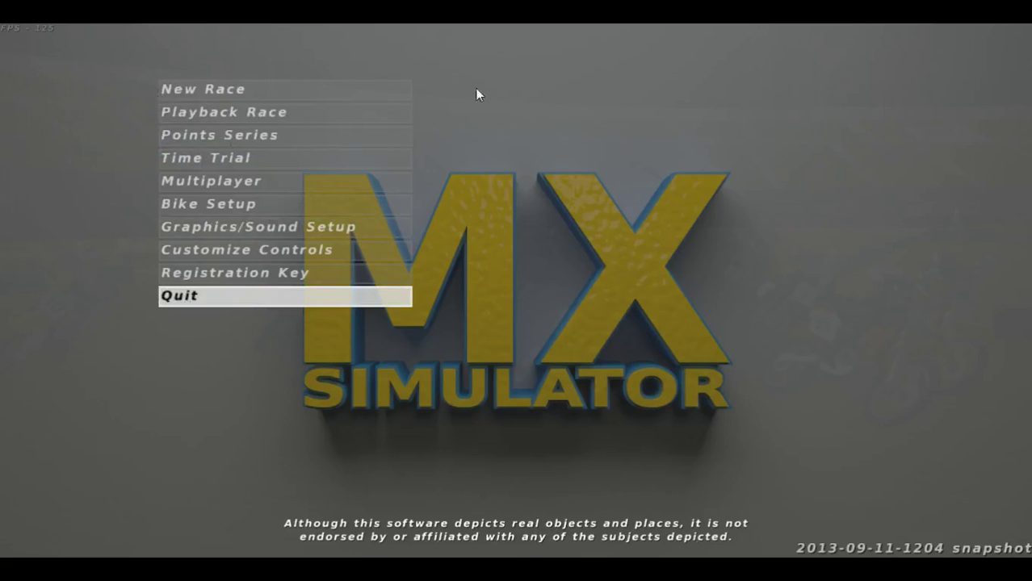
- Start a New Race on the Dunedin Supercross track
{"action": "key", "text": "Down"}
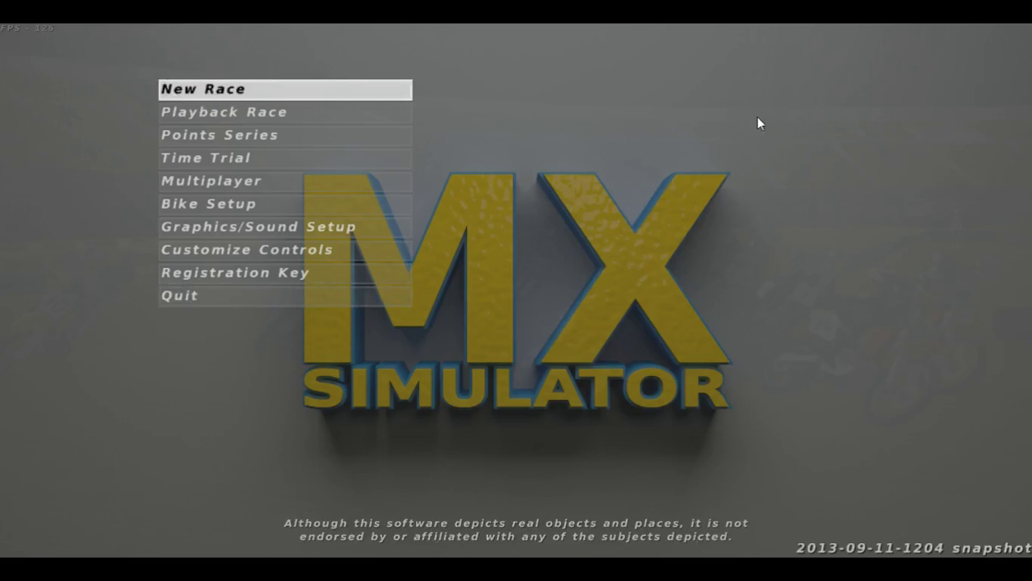
{"action": "left_click", "coordinate": [386, 90]}
{"action": "left_click", "coordinate": [386, 89]}
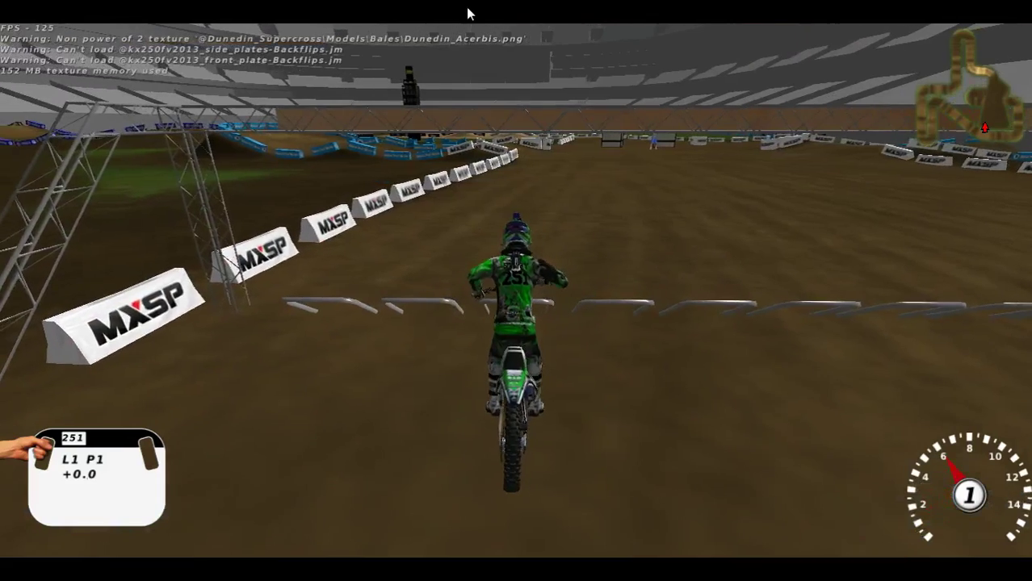
{"action": "key", "text": "Up"}
{"action": "key", "text": "Up"}
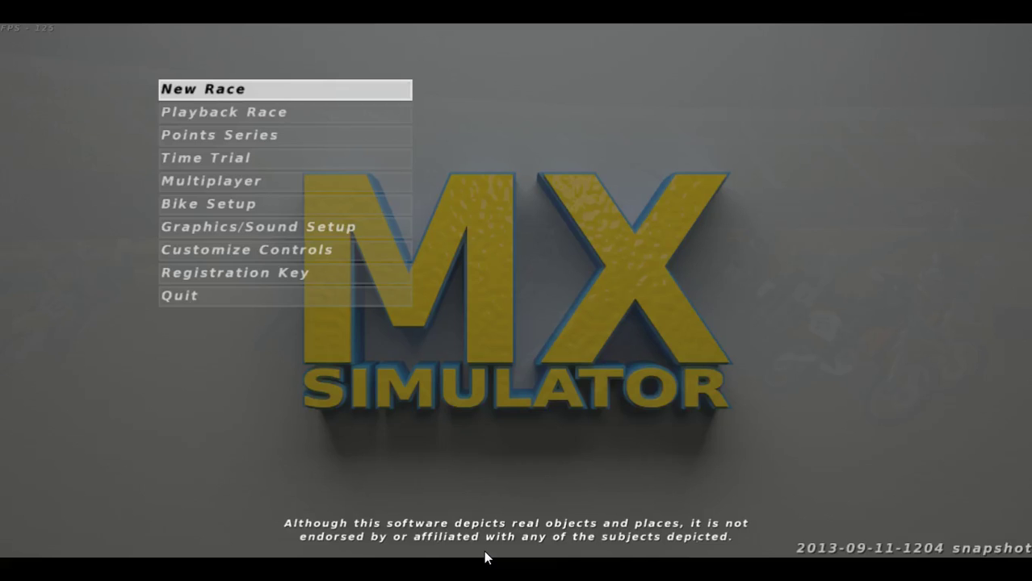
{"action": "left_click", "coordinate": [319, 96]}
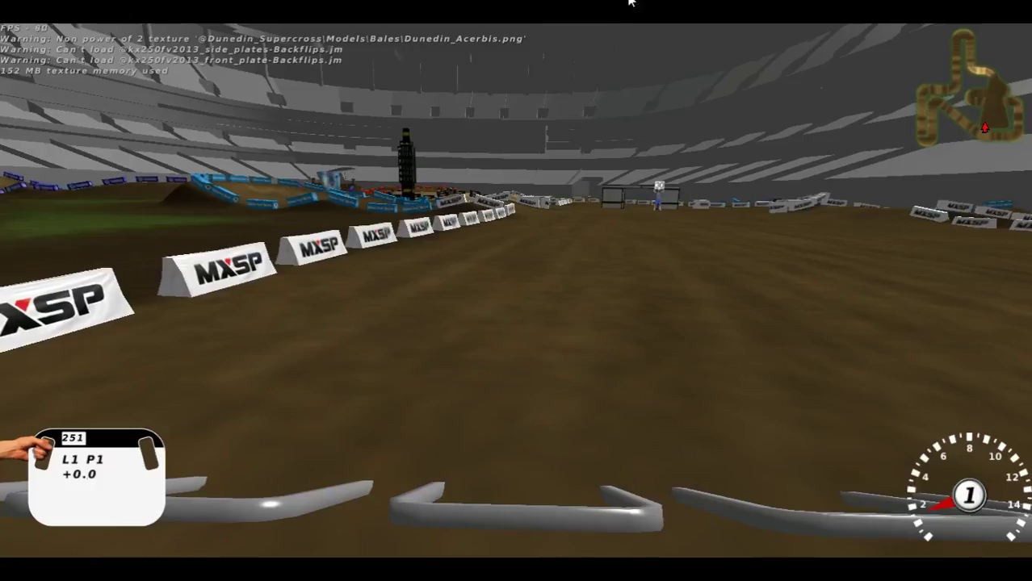
- In chase view, ride around the left turn until the bike faces the podium ramp
{"action": "key", "text": "c"}
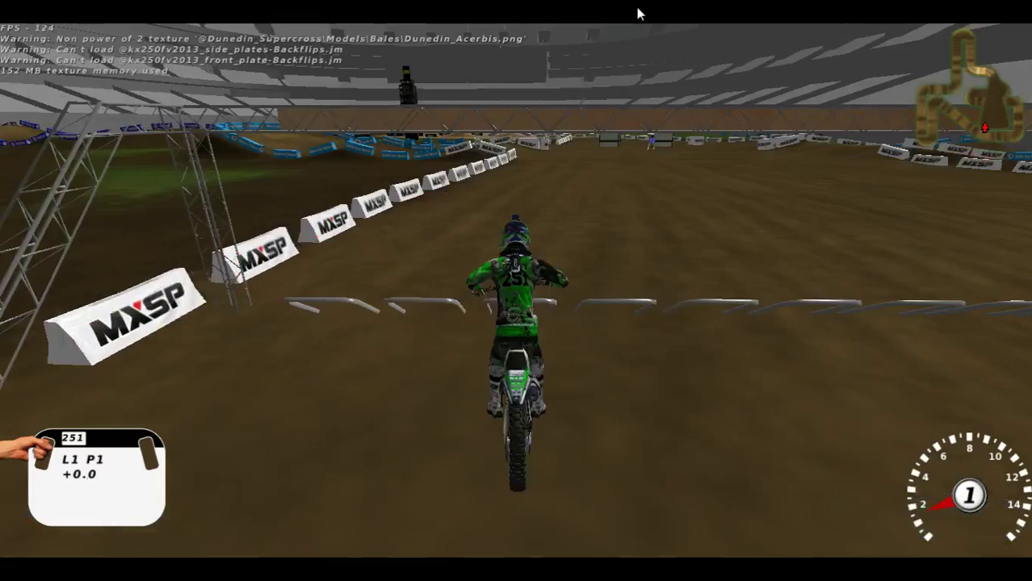
{"action": "key", "text": "Up"}
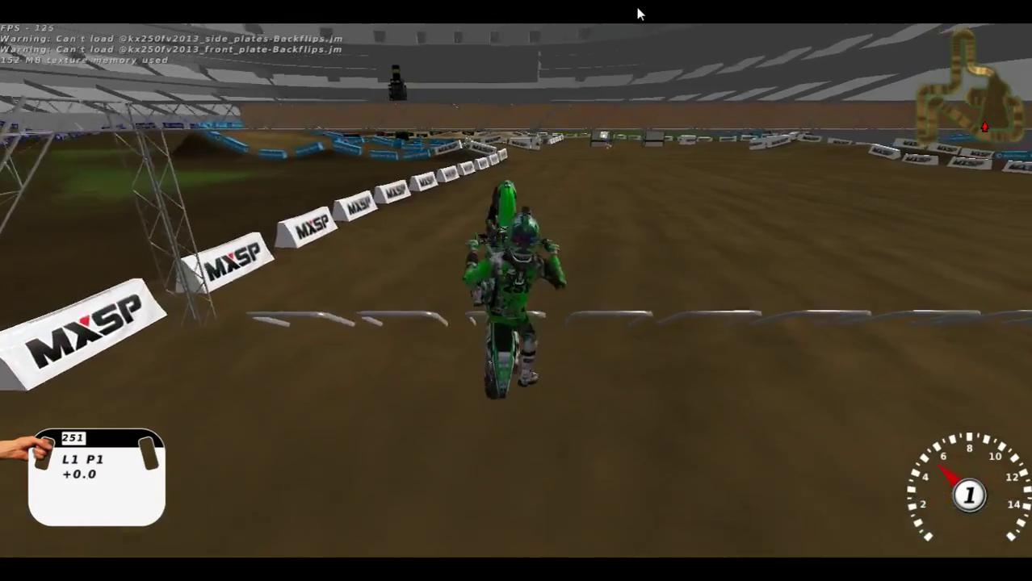
{"action": "key", "text": "Left"}
{"action": "key", "text": "Left"}
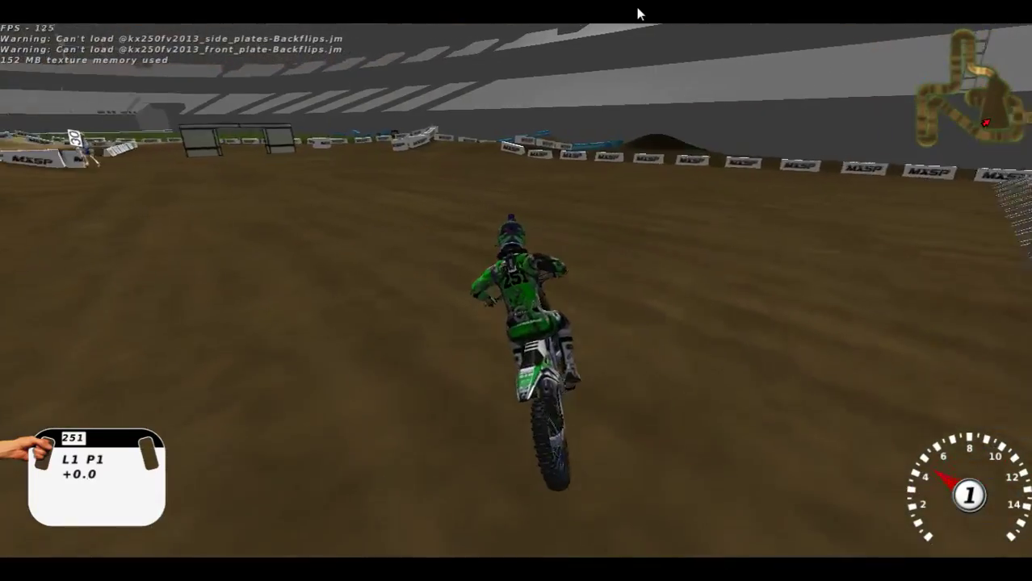
{"action": "key", "text": "Left"}
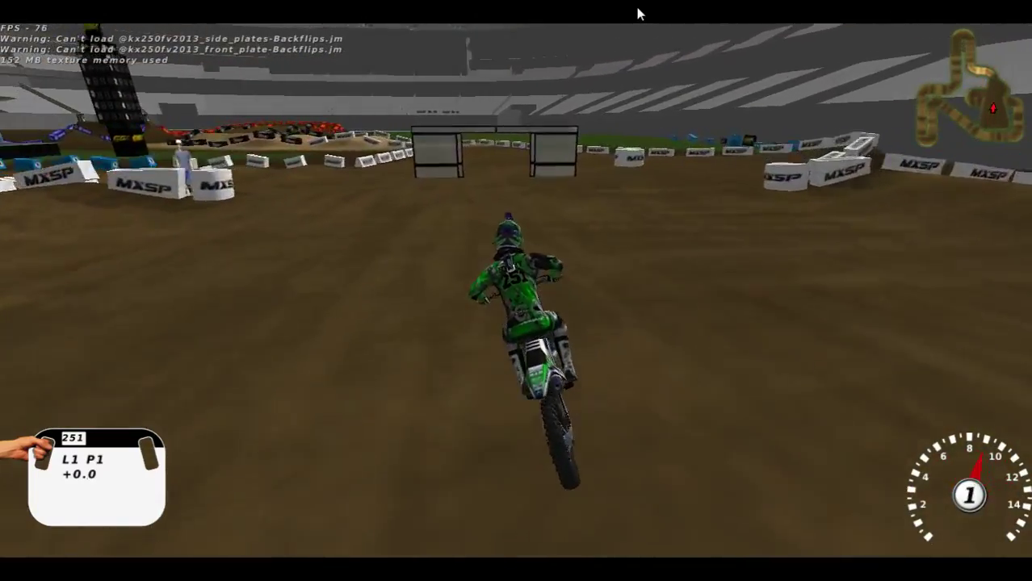
{"action": "key", "text": "Up"}
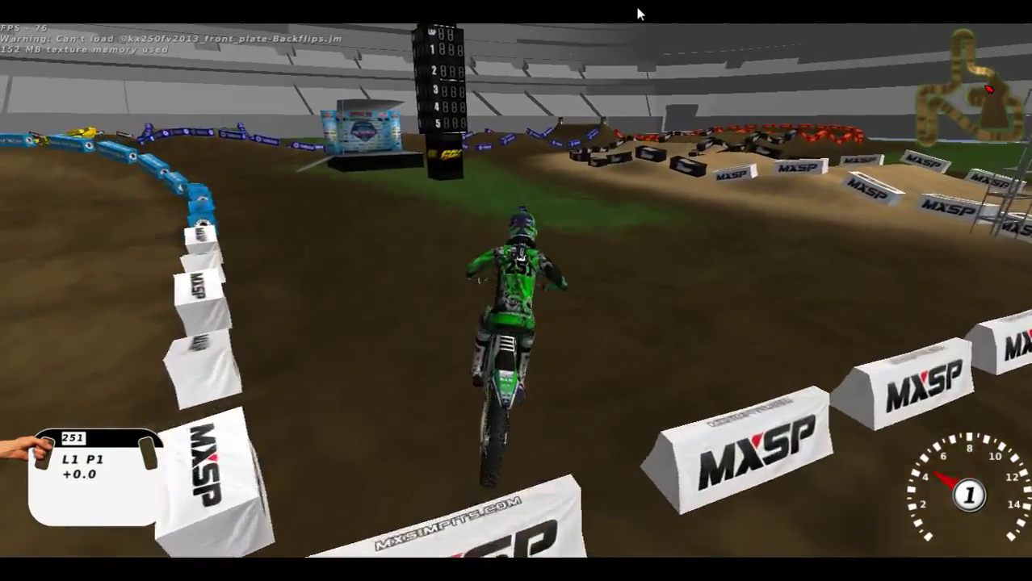
{"action": "key", "text": "Up"}
{"action": "key", "text": "Left"}
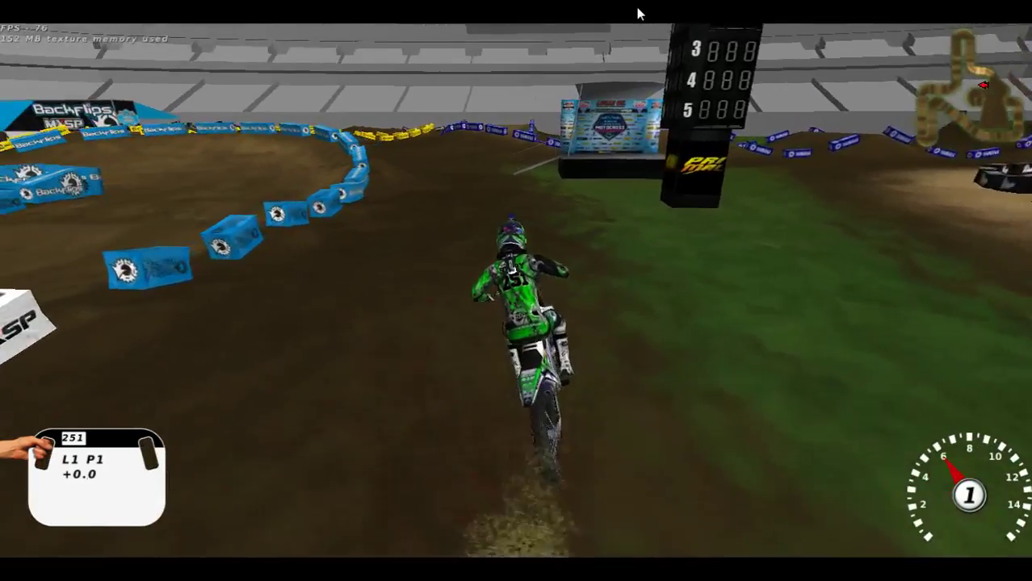
{"action": "key", "text": "Left"}
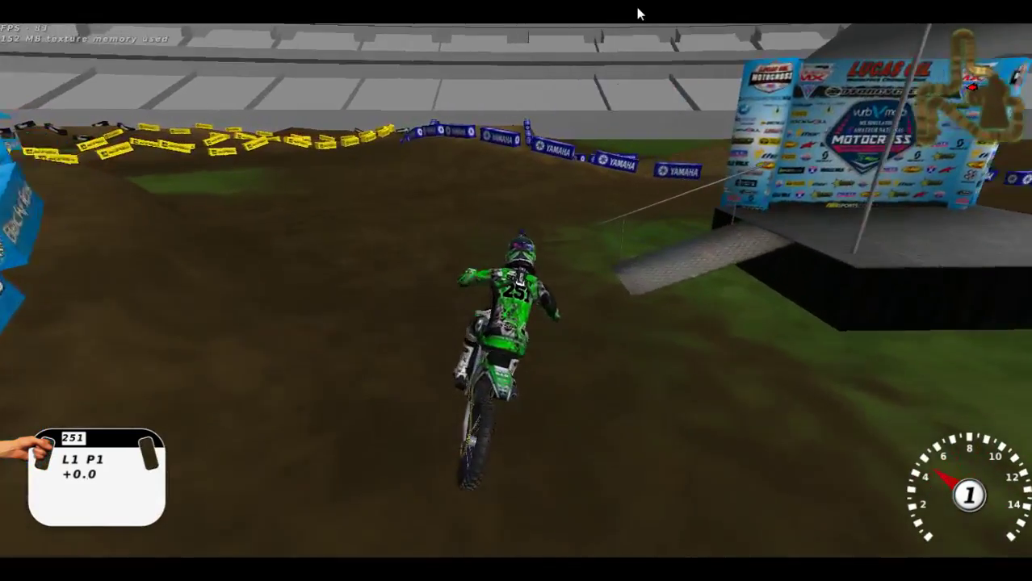
{"action": "key", "text": "Right"}
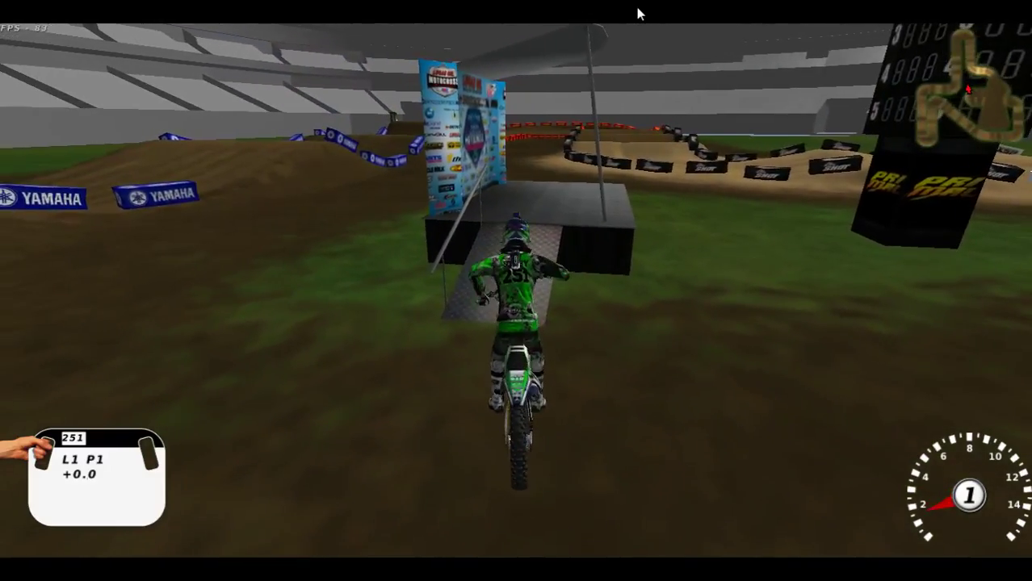
- Ride up the ramp, across the podium deck, and off onto the dirt
{"action": "key", "text": "Up"}
{"action": "key", "text": "Up"}
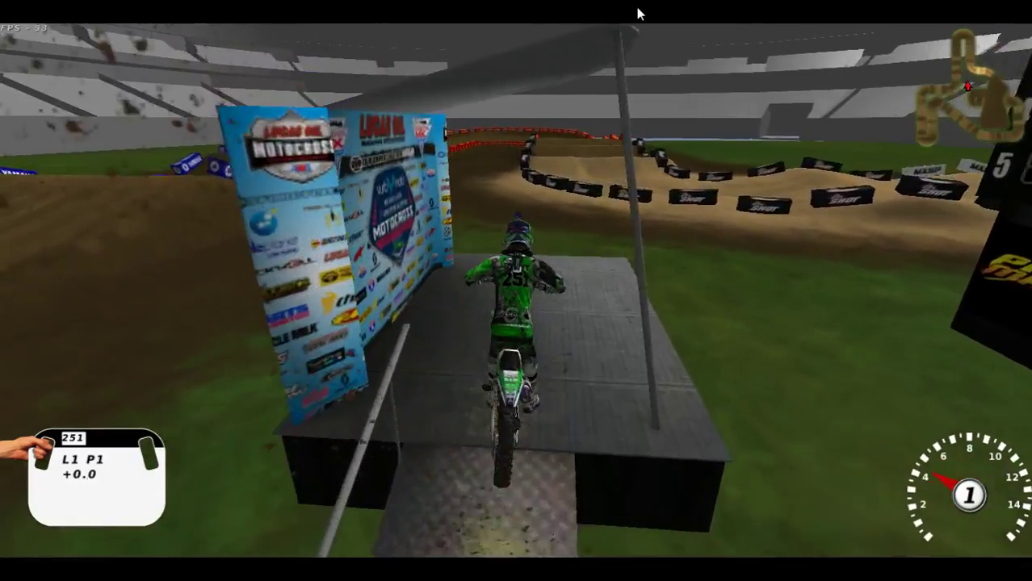
{"action": "key", "text": "Left"}
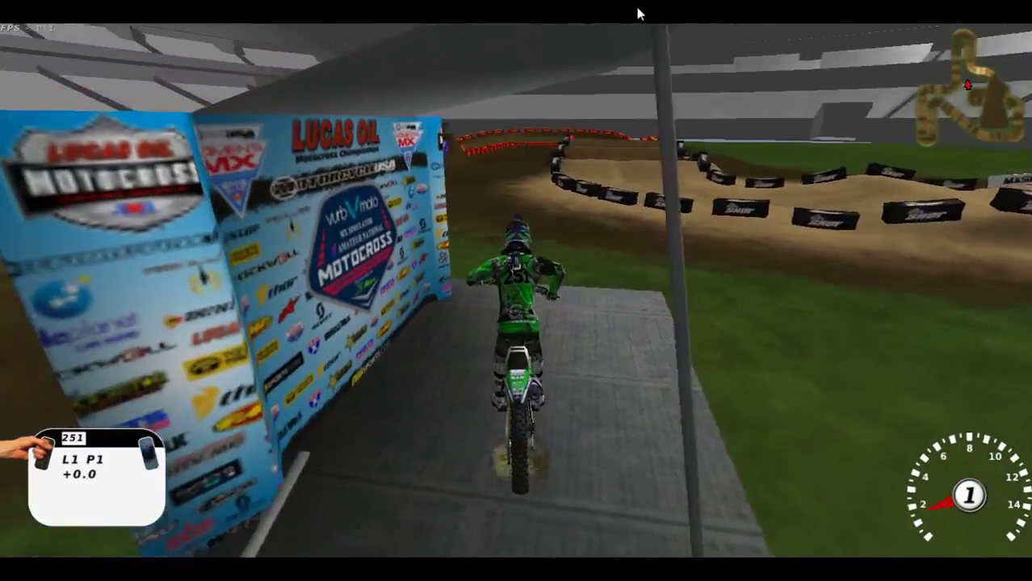
{"action": "key", "text": "Right"}
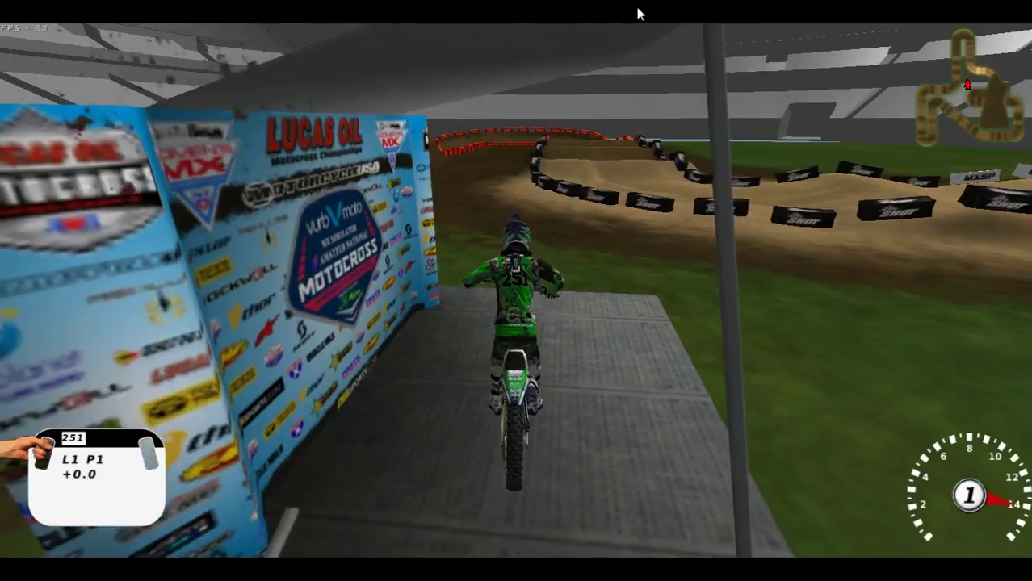
{"action": "key", "text": "Up"}
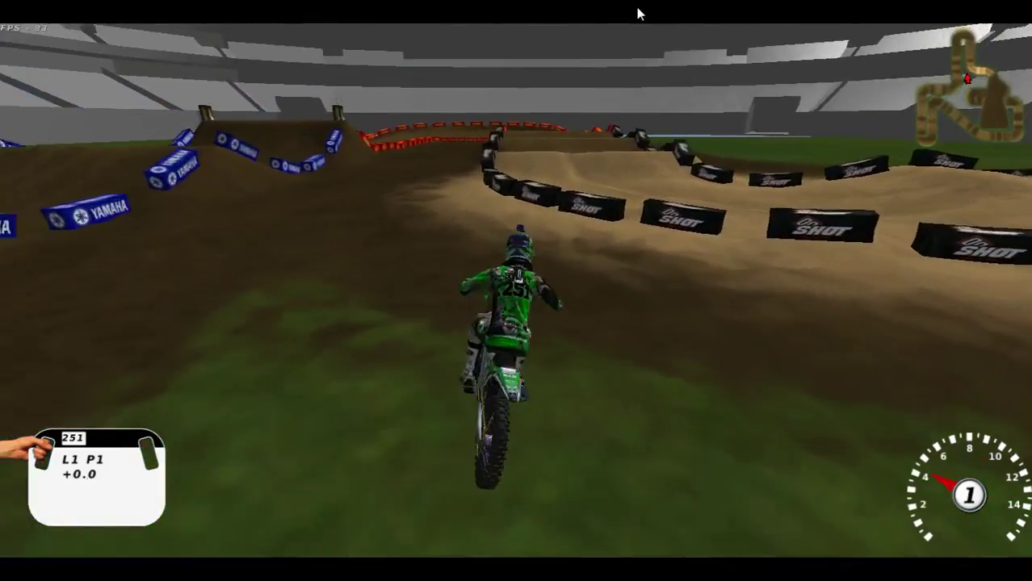
- Turn back, jump onto the podium again, ride off the edge, and open the menu
{"action": "key", "text": "Right"}
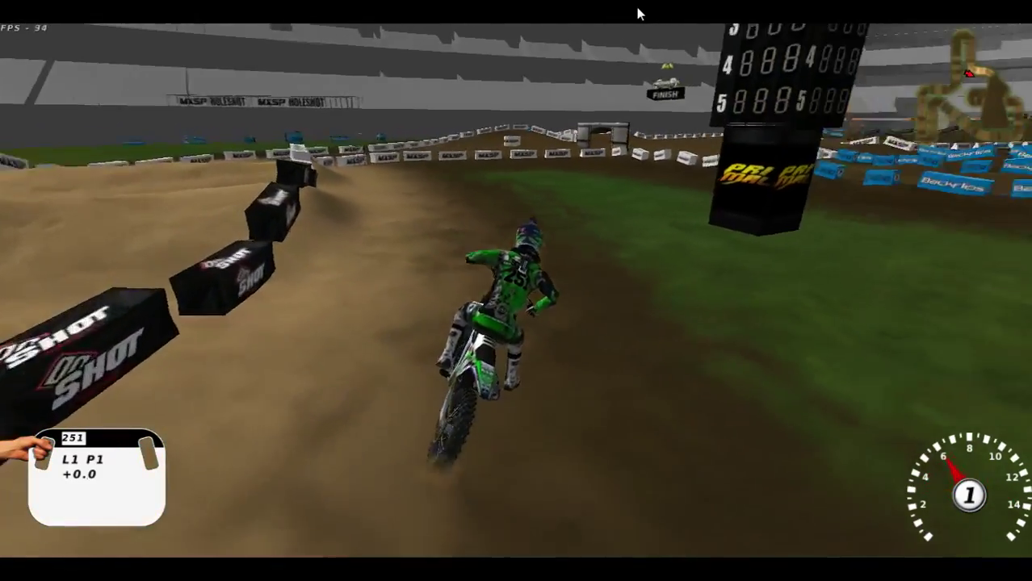
{"action": "key", "text": "Right"}
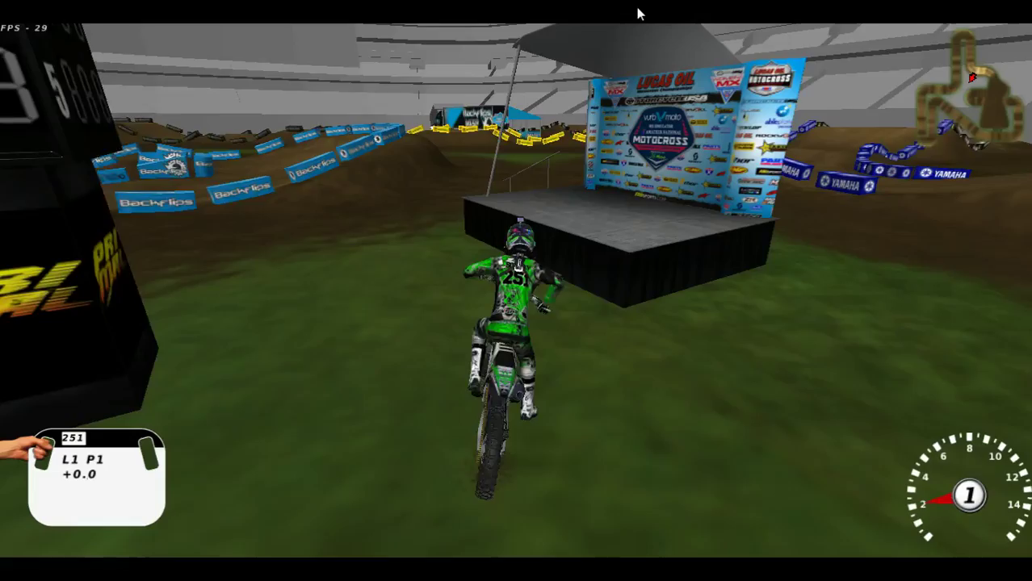
{"action": "key", "text": "Right"}
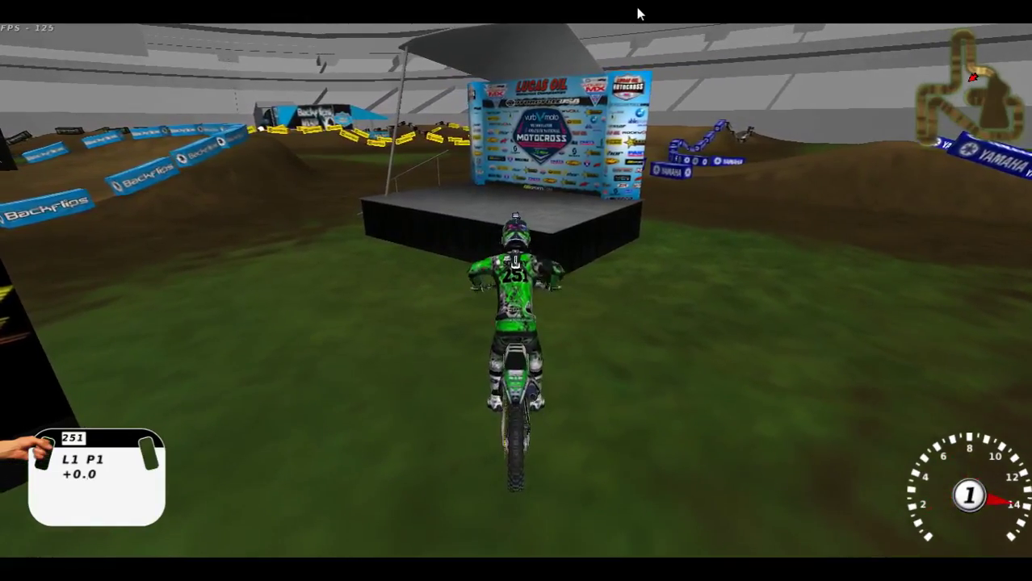
{"action": "key", "text": "Up"}
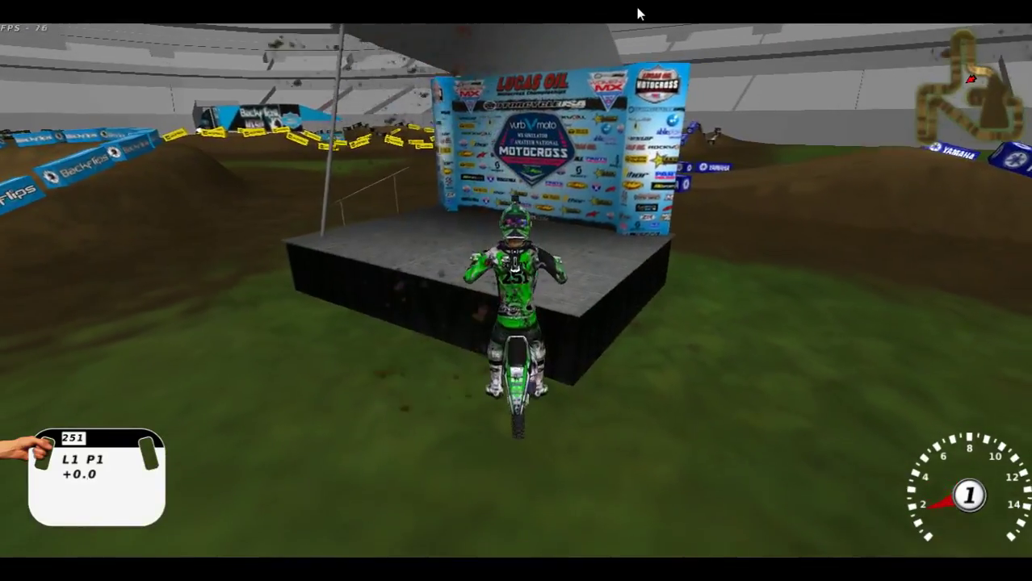
{"action": "key", "text": "Up"}
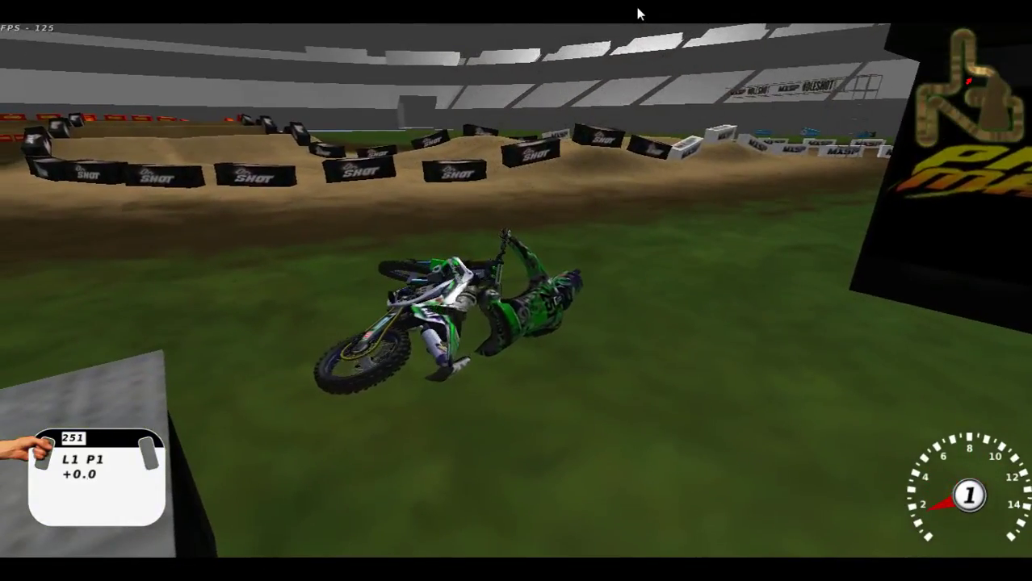
{"action": "key", "text": "Escape"}
- Load the replay named default from Playback Race and pause it
{"action": "key", "text": "Down"}
{"action": "key", "text": "Return"}
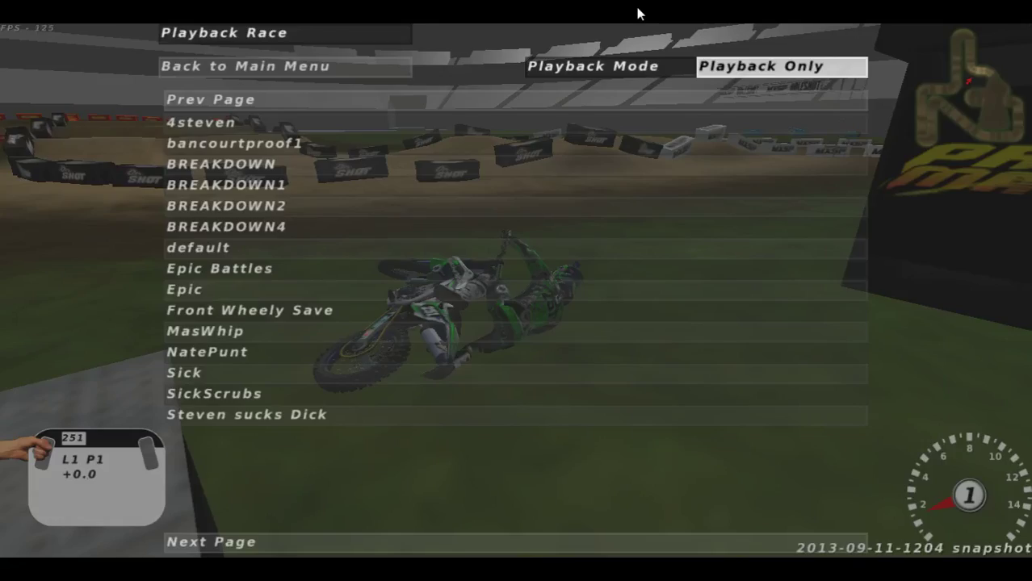
{"action": "key", "text": "Down"}
{"action": "key", "text": "Return"}
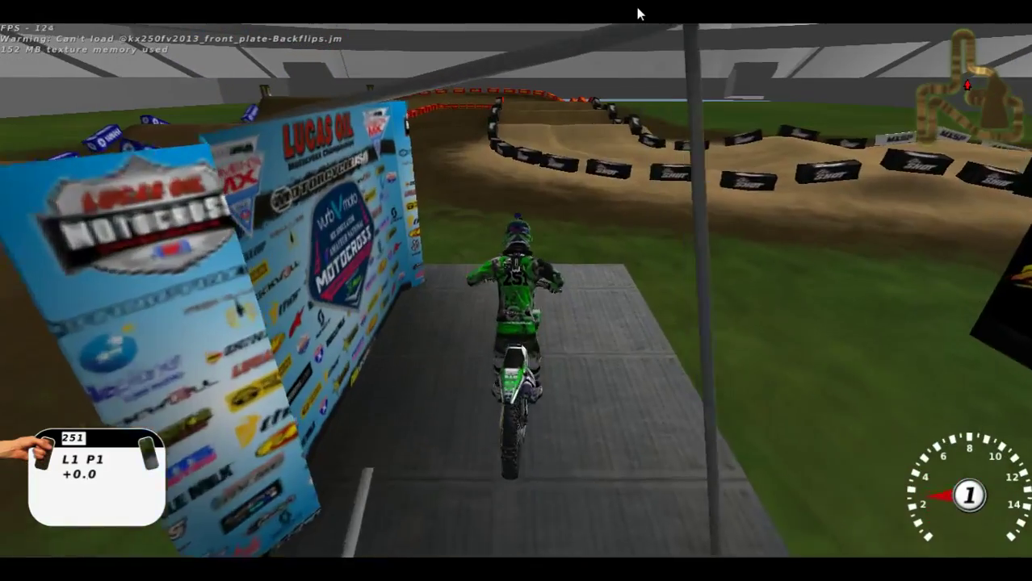
{"action": "key", "text": "space"}
- Fly the free camera over to the bike resting on the podium deck
{"action": "key", "text": "c"}
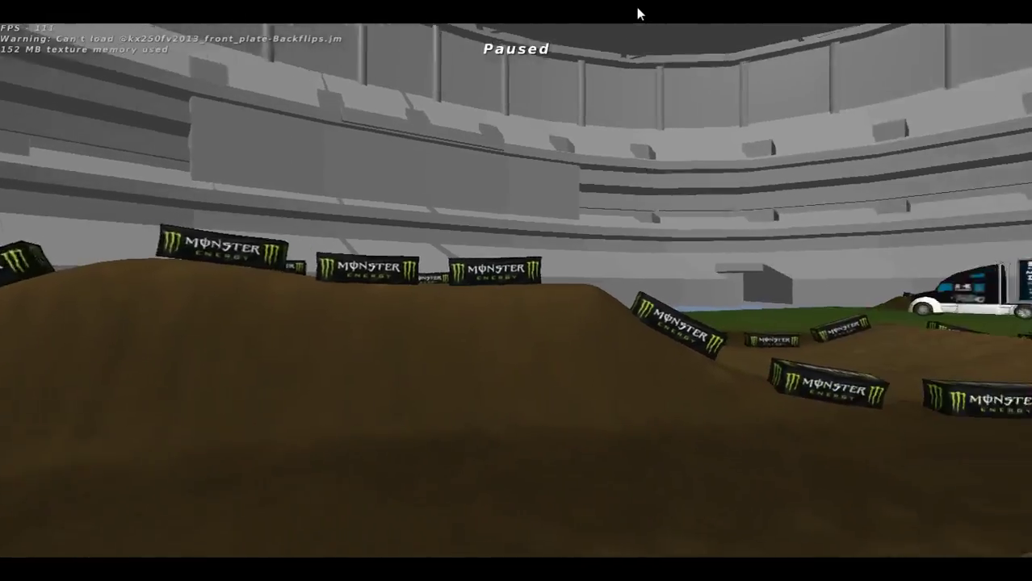
{"action": "key", "text": "Right"}
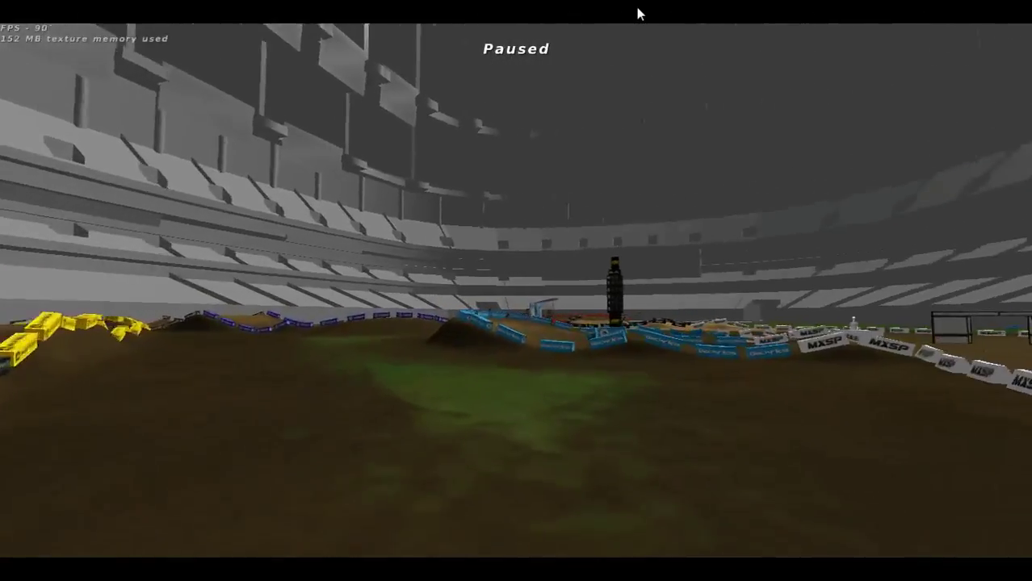
{"action": "key", "text": "Up"}
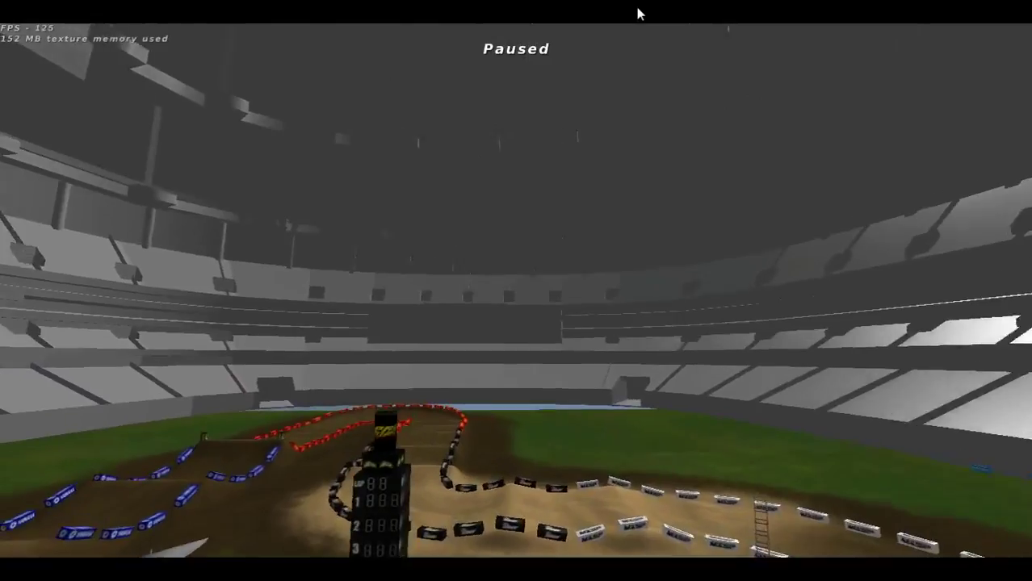
{"action": "key", "text": "Left"}
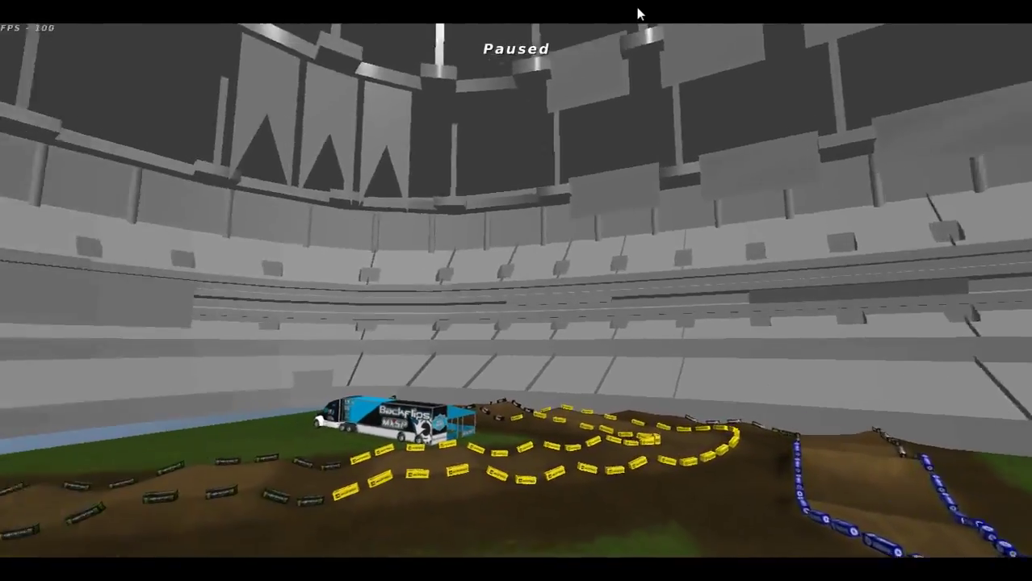
{"action": "key", "text": "Down"}
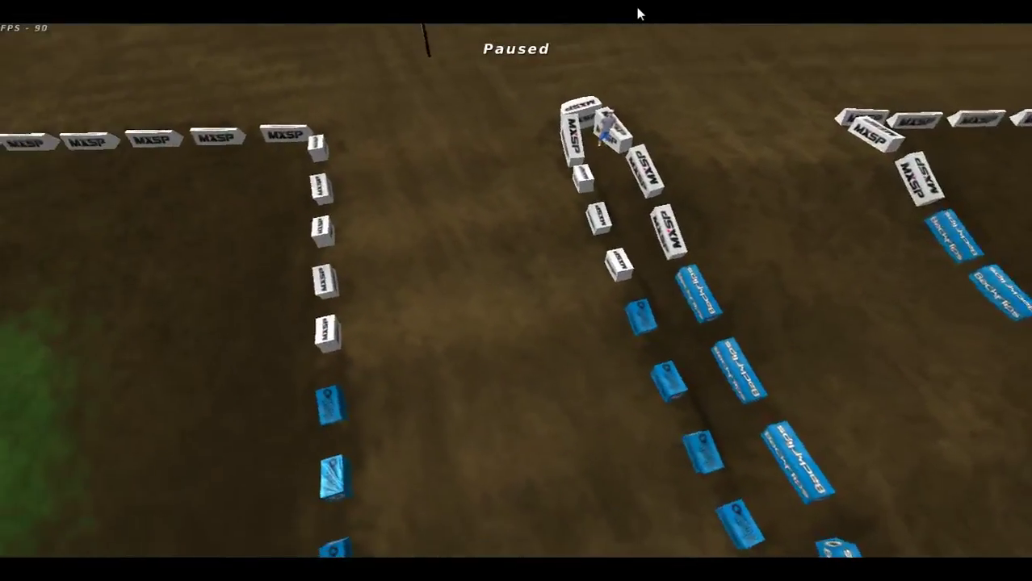
{"action": "key", "text": "Up"}
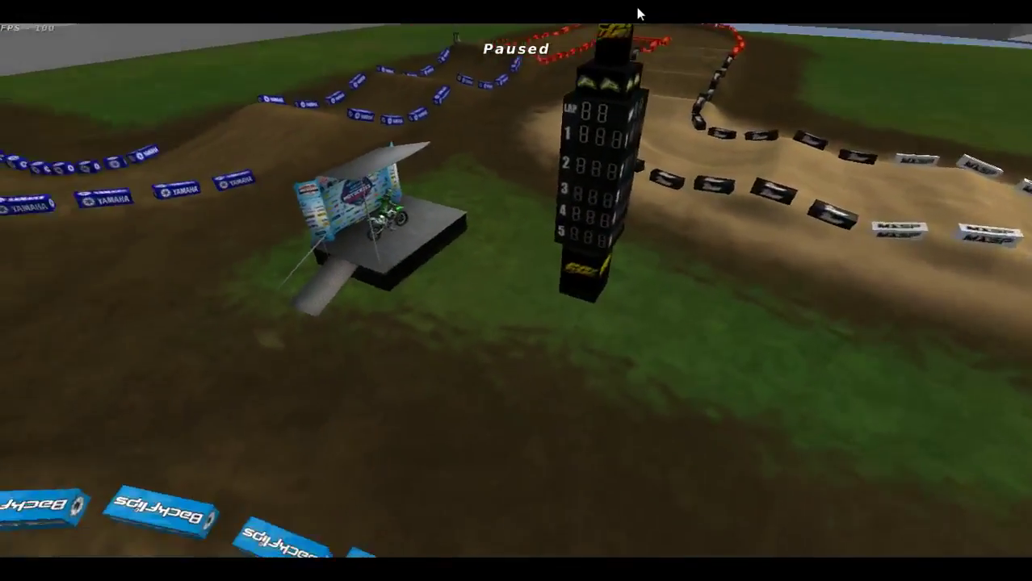
{"action": "key", "text": "Up"}
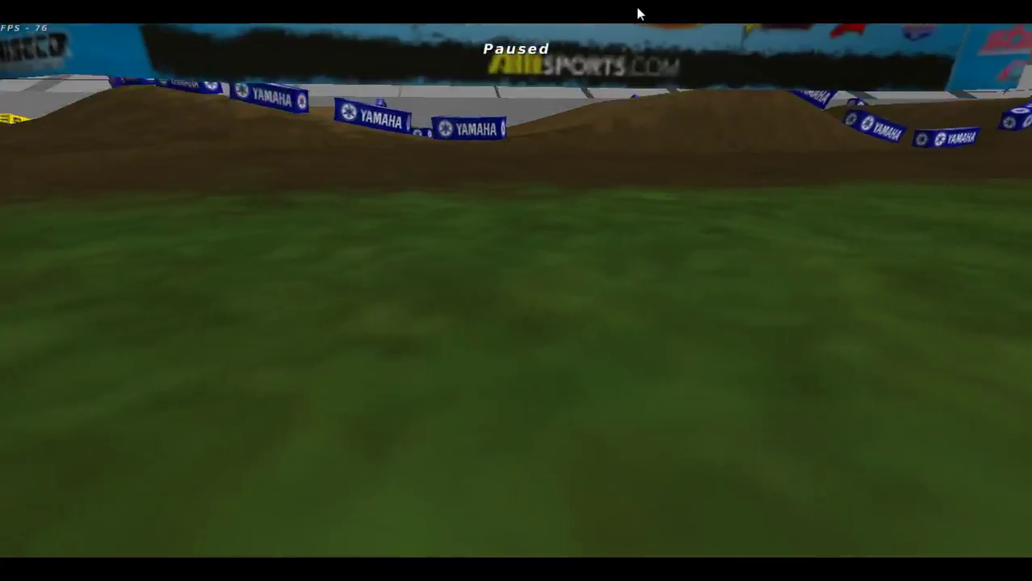
{"action": "key", "text": "Left"}
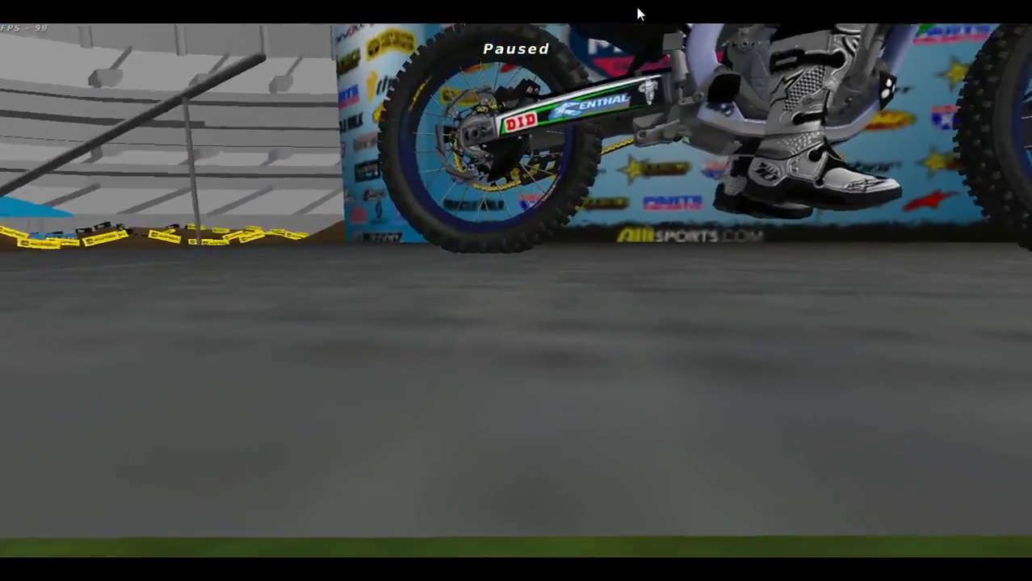
{"action": "key", "text": "Right"}
{"action": "key", "text": "Down"}
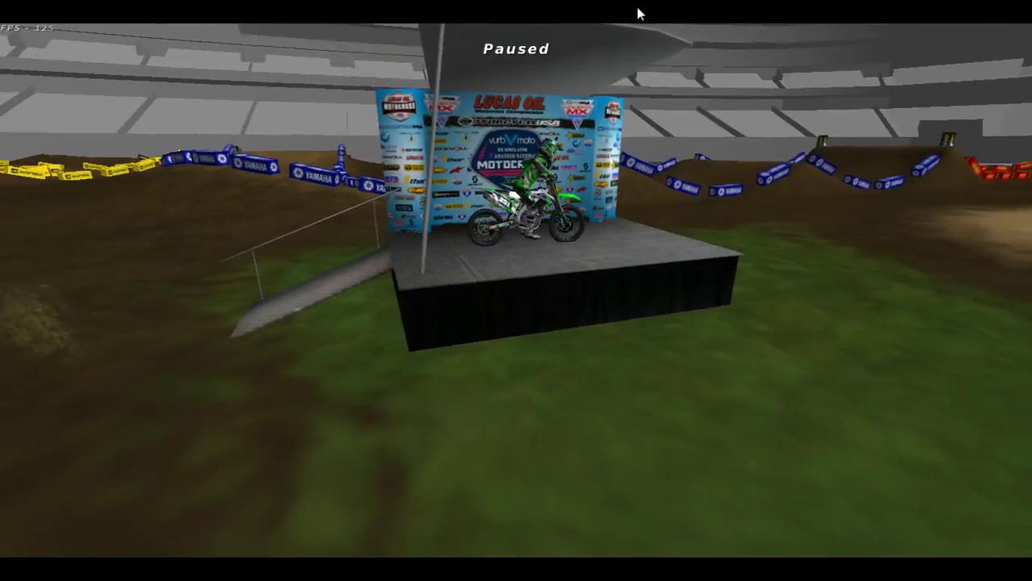
{"action": "key", "text": "Down"}
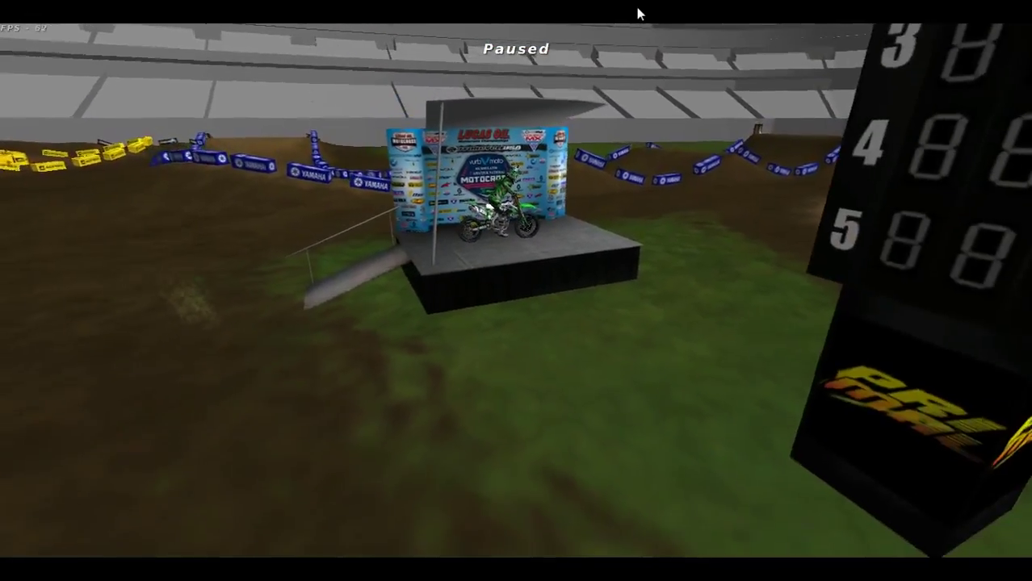
{"action": "key", "text": "Left"}
{"action": "key", "text": "Up"}
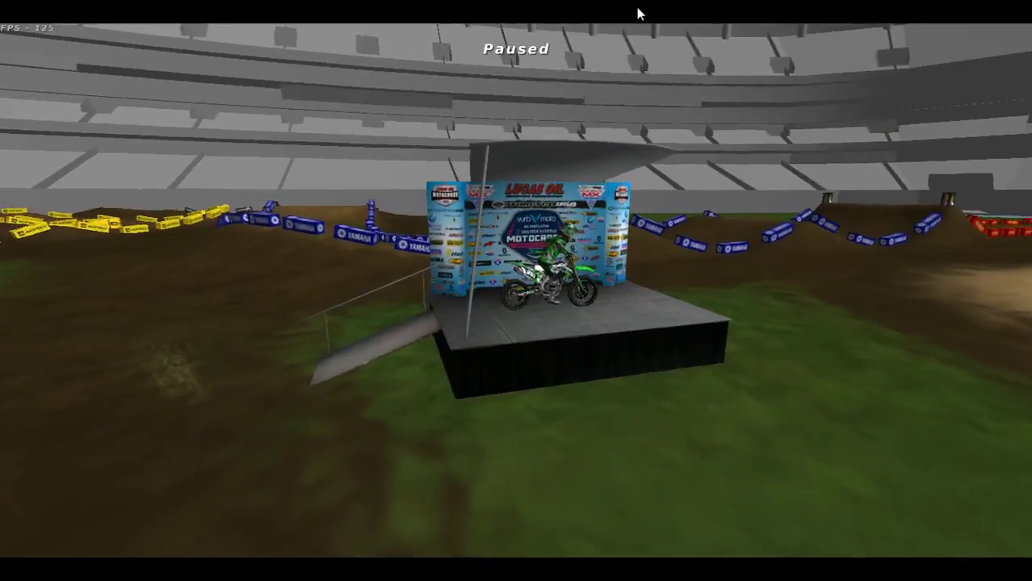
{"action": "key", "text": "Right"}
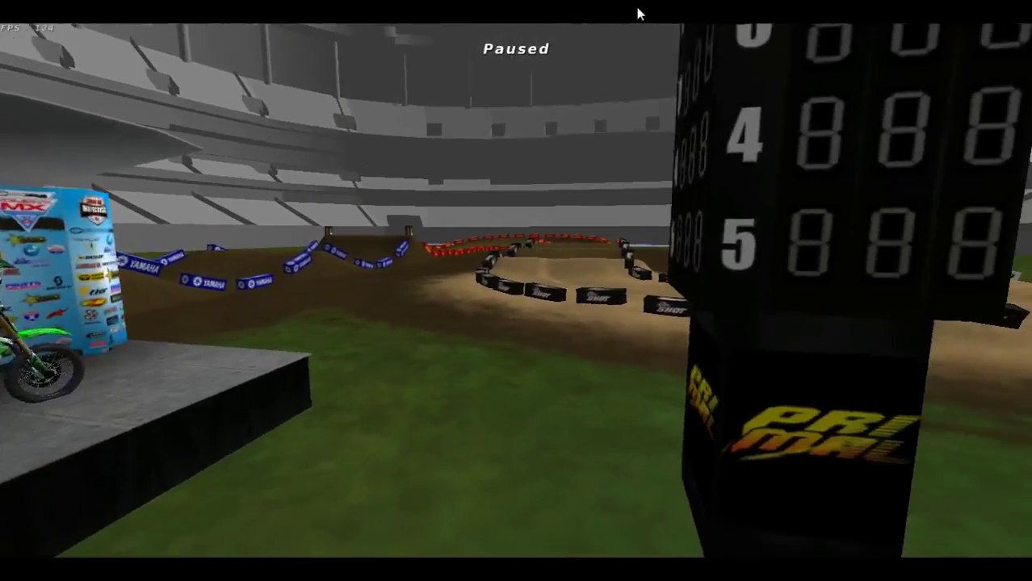
{"action": "key", "text": "Left"}
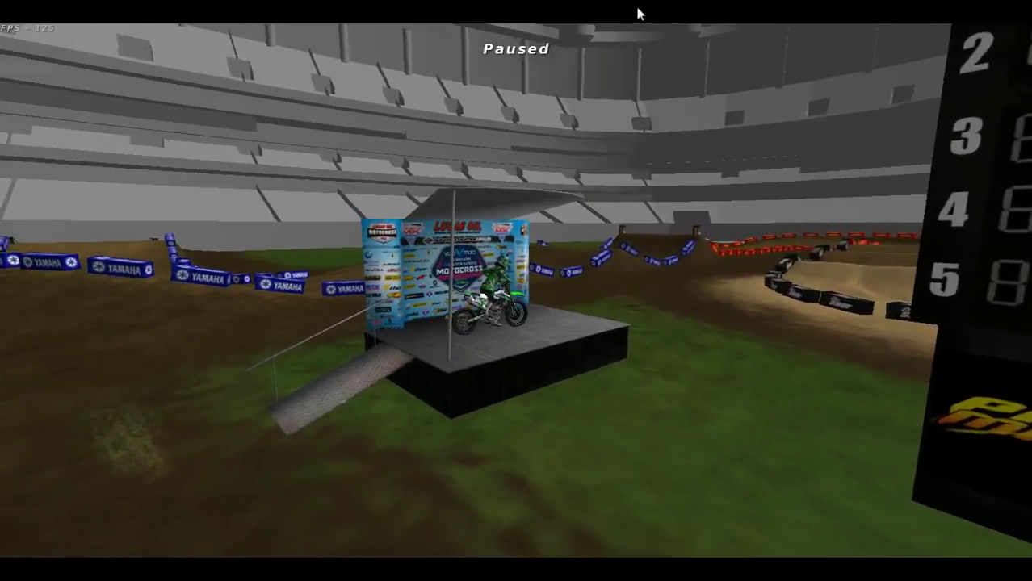
{"action": "key", "text": "Right"}
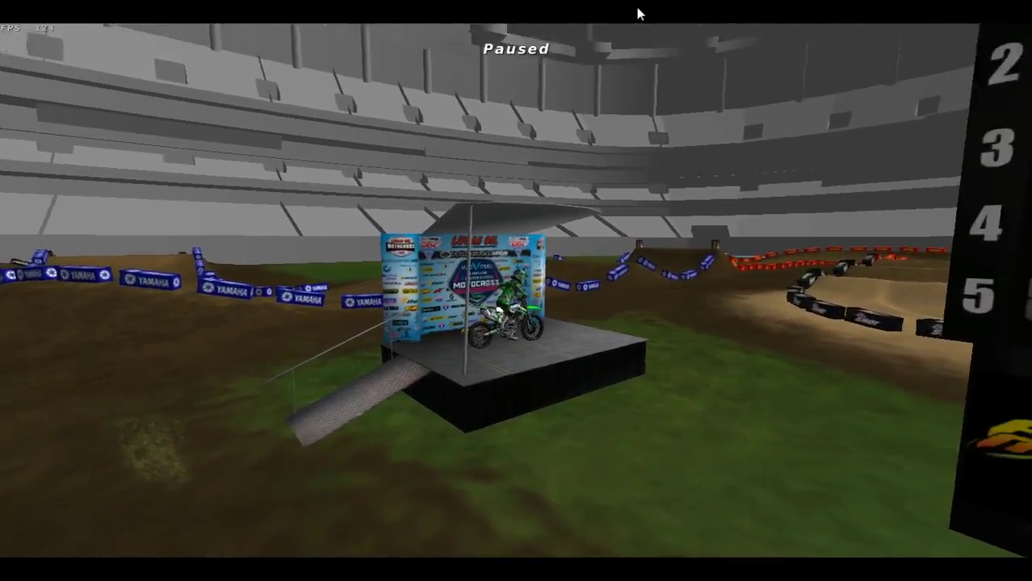
{"action": "key", "text": "Right"}
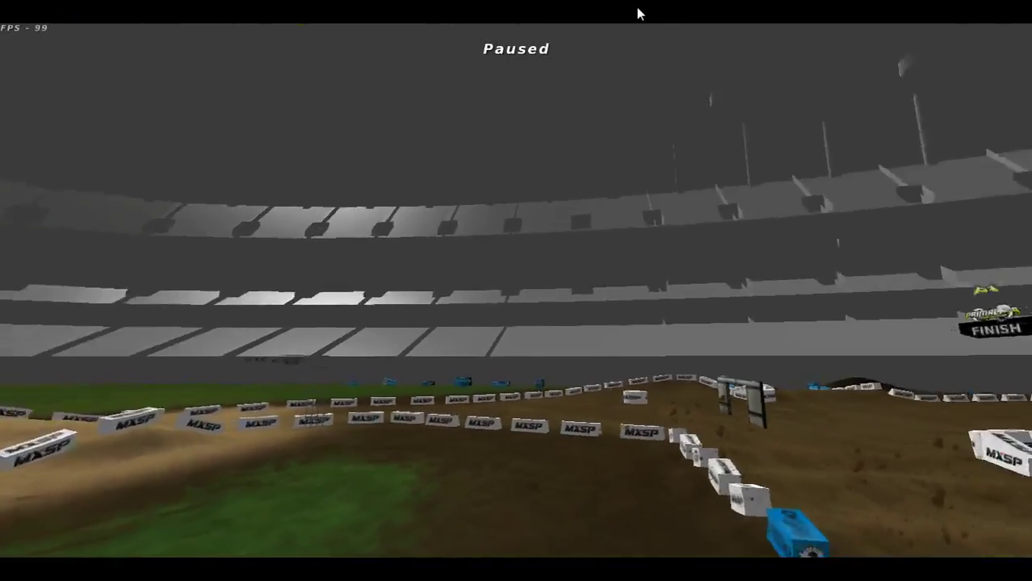
{"action": "key", "text": "Right"}
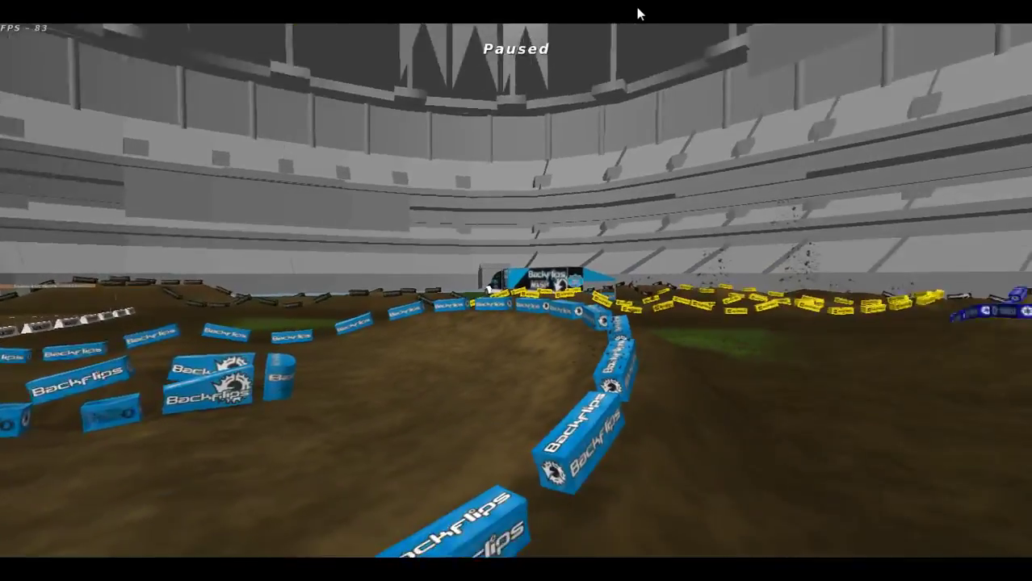
{"action": "key", "text": "Right"}
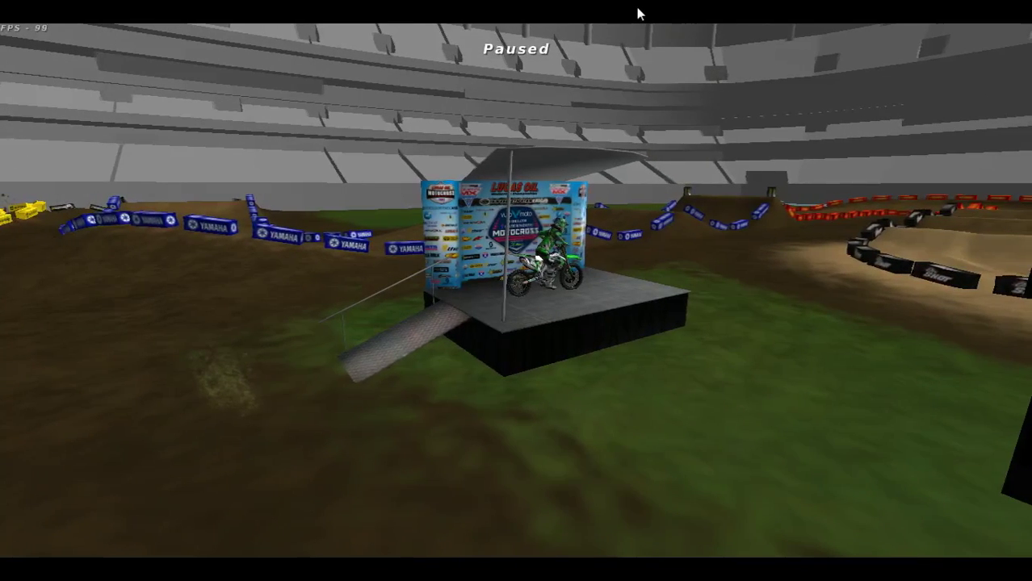
{"action": "key", "text": "Right"}
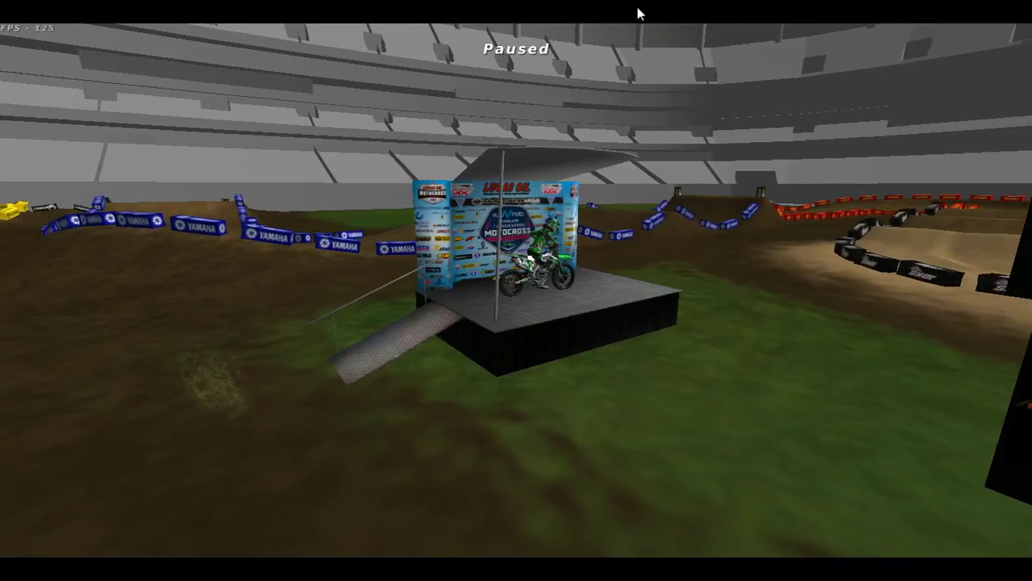